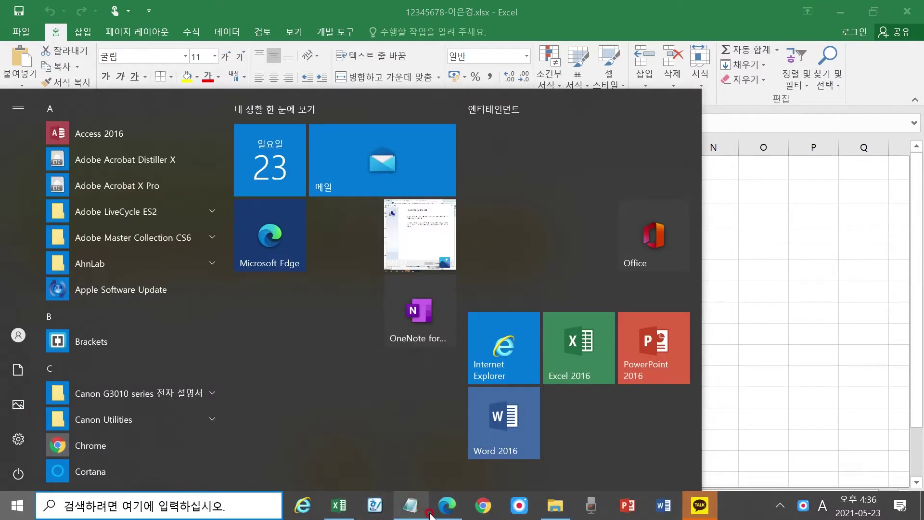
# - Switch to GE05-08A.pdf in Edge and set the drawing pen to red with an adjusted stroke thickness
pyautogui.click(423, 514)
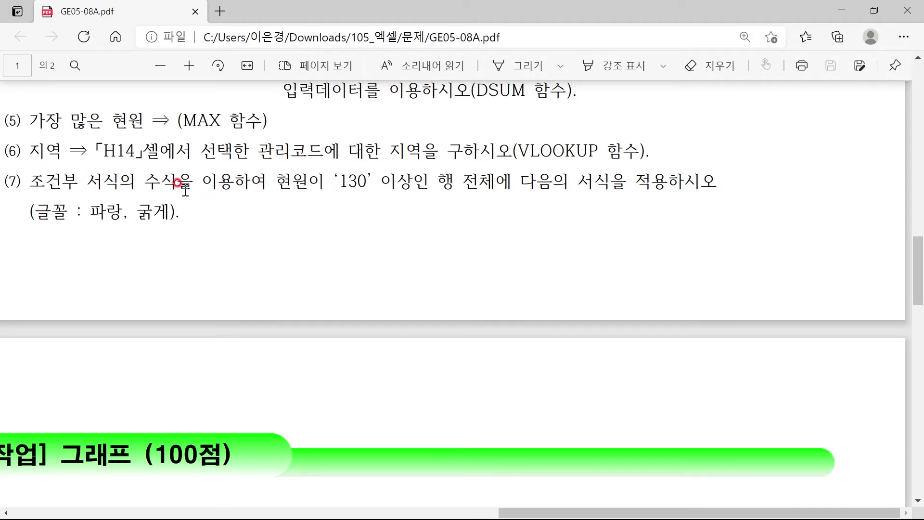
pyautogui.moveTo(143, 181); pyautogui.dragTo(193, 182)
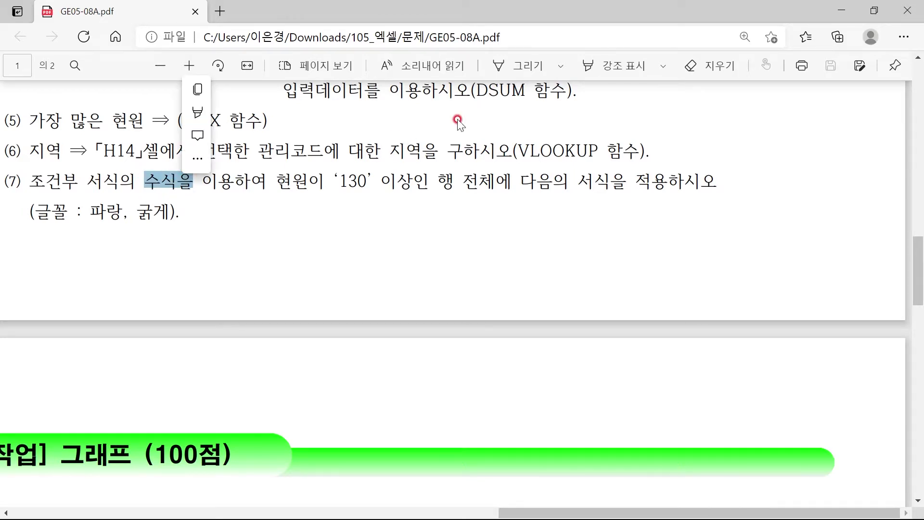
pyautogui.click(544, 66)
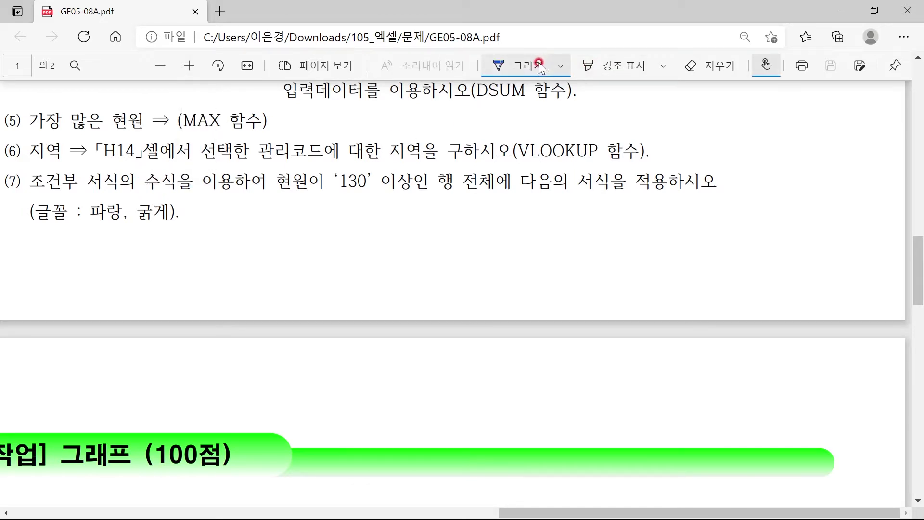
pyautogui.click(562, 70)
pyautogui.click(433, 150)
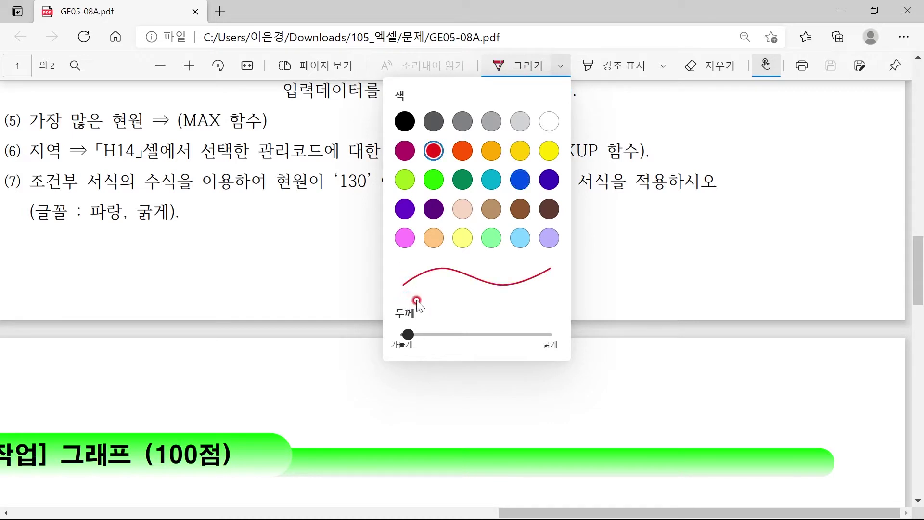
pyautogui.moveTo(408, 334); pyautogui.dragTo(466, 335)
pyautogui.moveTo(550, 336); pyautogui.dragTo(417, 346)
# - Mark up item (7) in red: circle "수식" and "행 전체", underline "현원이 '130' 이상" and write "조건" beneath it
pyautogui.click(205, 216)
pyautogui.moveTo(185, 192)
pyautogui.mouseDown()
pyautogui.moveTo(155, 158)
pyautogui.moveTo(149, 169)
pyautogui.moveTo(178, 211)
pyautogui.moveTo(190, 178)
pyautogui.mouseUp()
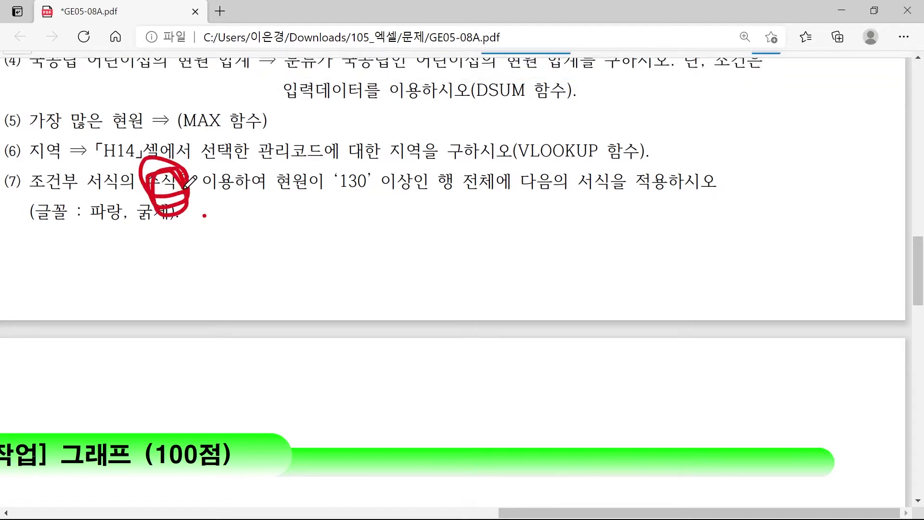
pyautogui.moveTo(283, 191); pyautogui.dragTo(412, 195)
pyautogui.moveTo(314, 215)
pyautogui.mouseDown()
pyautogui.moveTo(331, 226)
pyautogui.moveTo(327, 253)
pyautogui.moveTo(356, 208)
pyautogui.moveTo(387, 216)
pyautogui.moveTo(373, 243)
pyautogui.moveTo(418, 251)
pyautogui.mouseUp()
pyautogui.moveTo(491, 186)
pyautogui.mouseDown()
pyautogui.moveTo(467, 201)
pyautogui.moveTo(435, 166)
pyautogui.moveTo(496, 200)
pyautogui.moveTo(503, 173)
pyautogui.moveTo(462, 155)
pyautogui.moveTo(489, 208)
pyautogui.mouseUp()
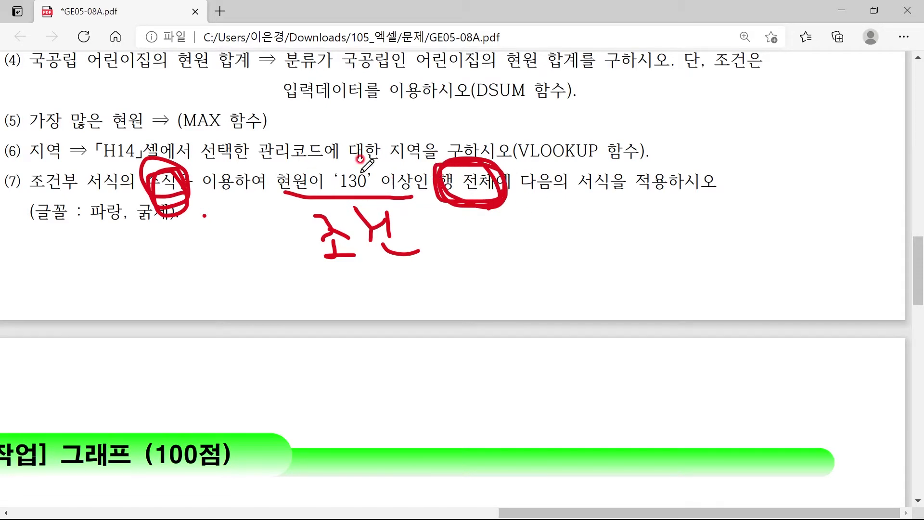
# - Switch back to Excel and select the table's data rows B5:J12 without the header row
pyautogui.press('super')
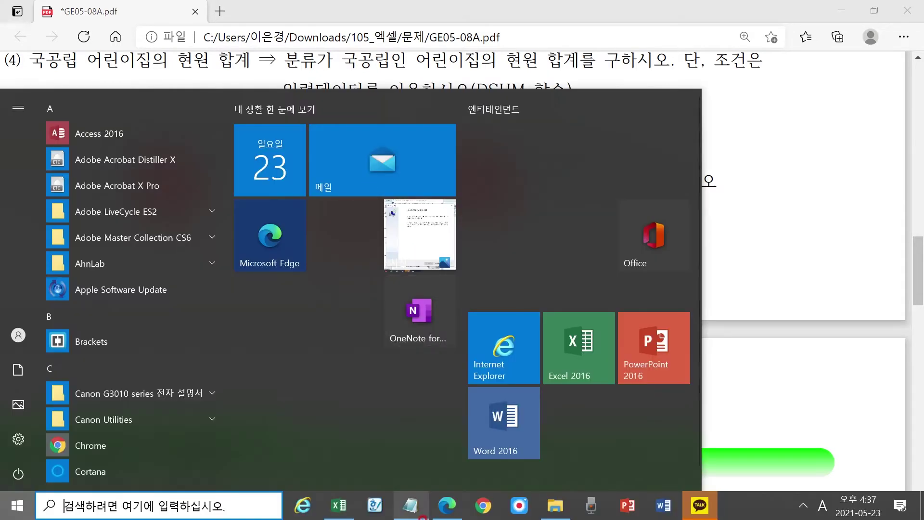
pyautogui.click(343, 505)
pyautogui.click(459, 275)
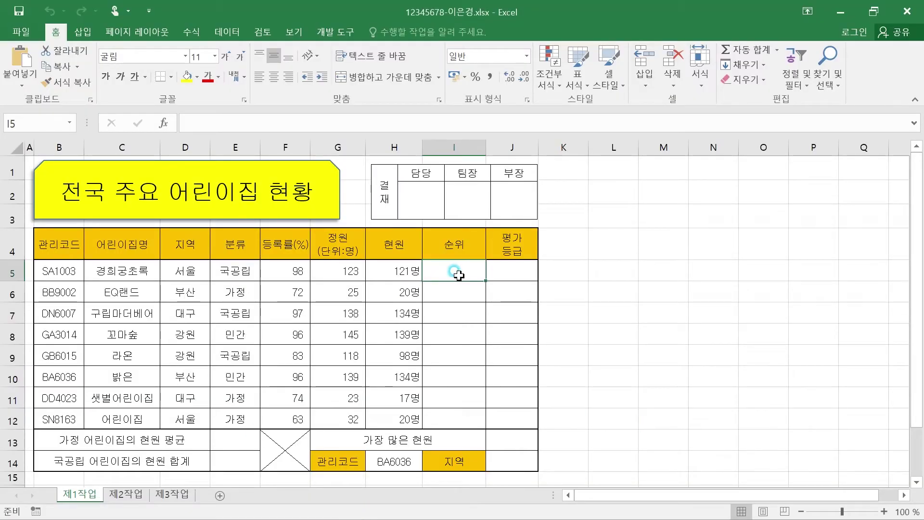
pyautogui.moveTo(54, 244); pyautogui.dragTo(490, 249)
pyautogui.click(439, 293)
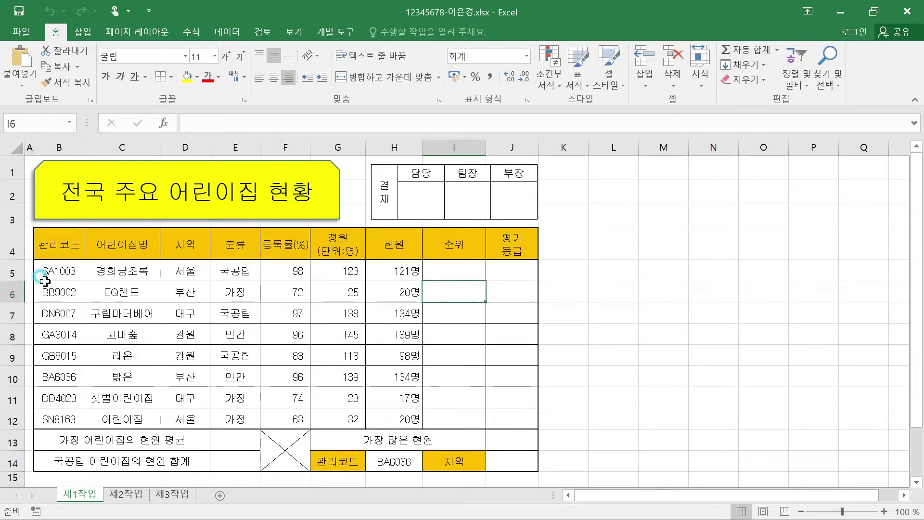
pyautogui.moveTo(56, 266); pyautogui.dragTo(520, 419)
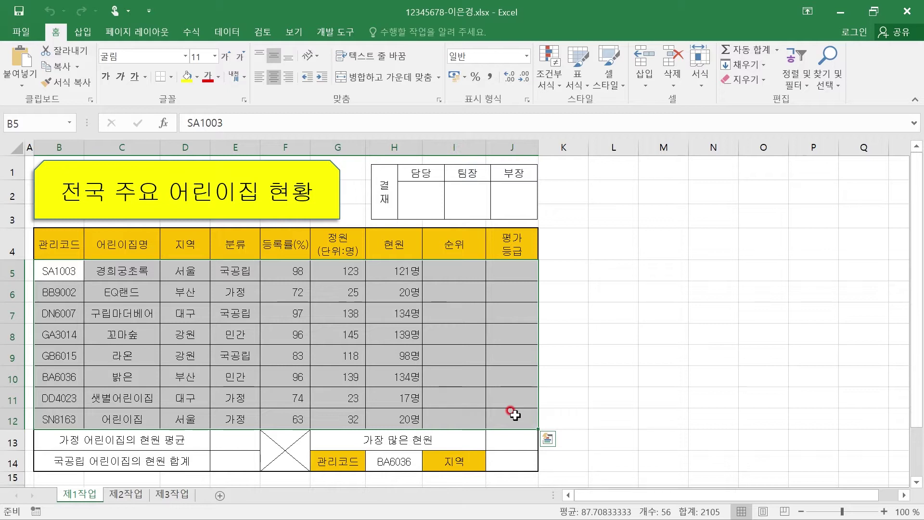
# - Start a new conditional formatting rule for the selected range with the rule type "수식을 사용하여 서식을 지정할 셀 결정"
pyautogui.click(548, 79)
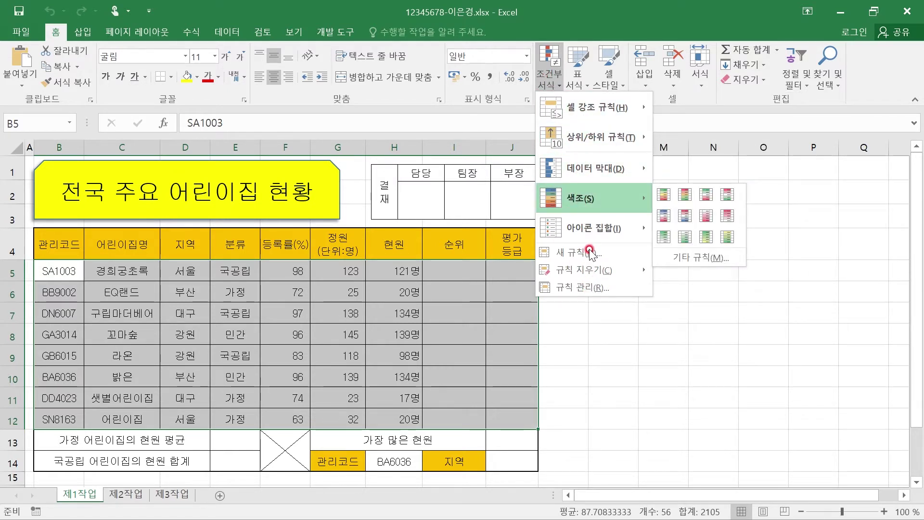
pyautogui.click(590, 252)
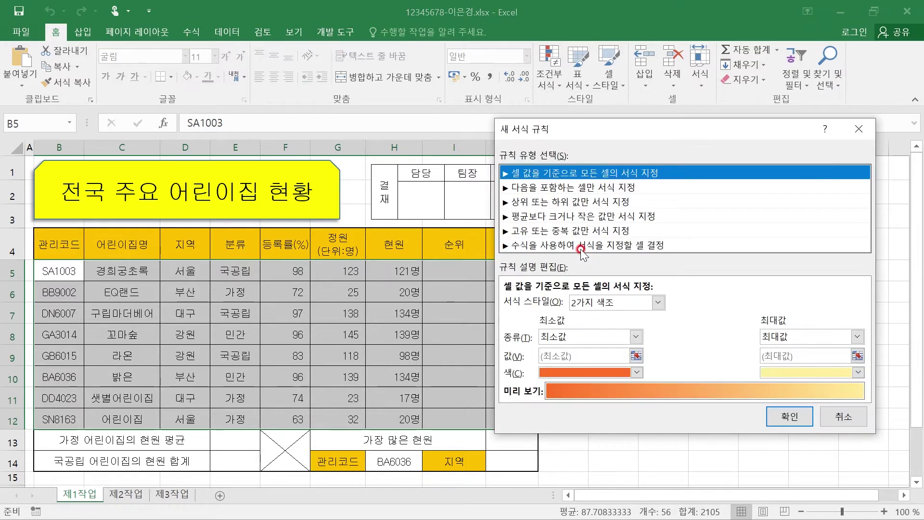
pyautogui.click(524, 246)
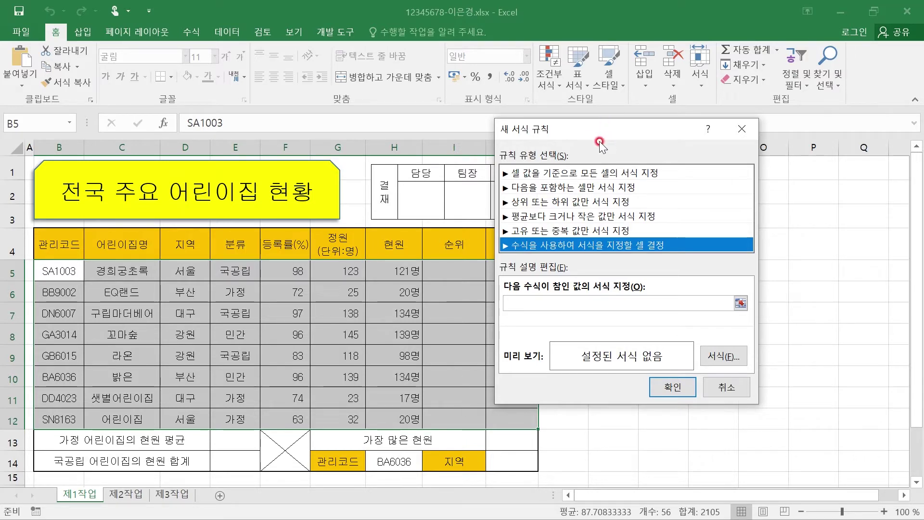
# - Check item (7) in the Edge PDF, return to Excel and enter =$H5 as the rule formula's column-locked reference
pyautogui.press('super')
pyautogui.click(440, 508)
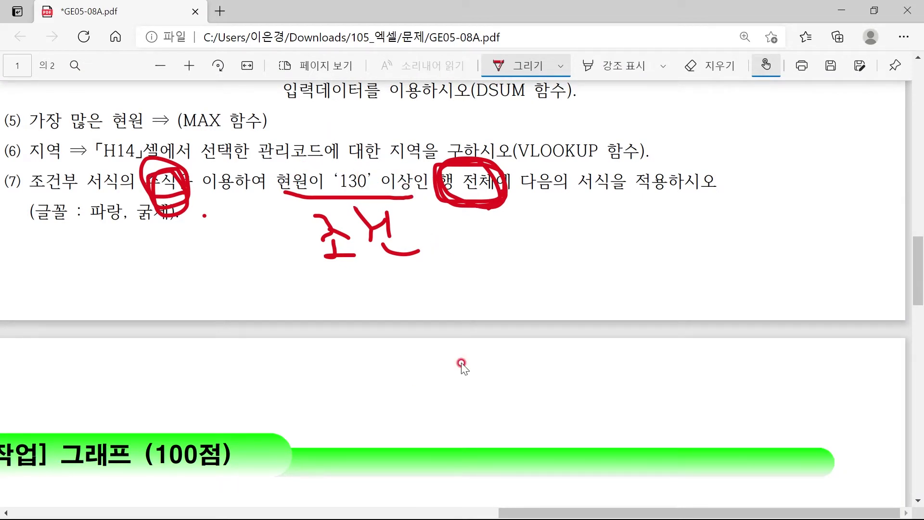
pyautogui.press('super')
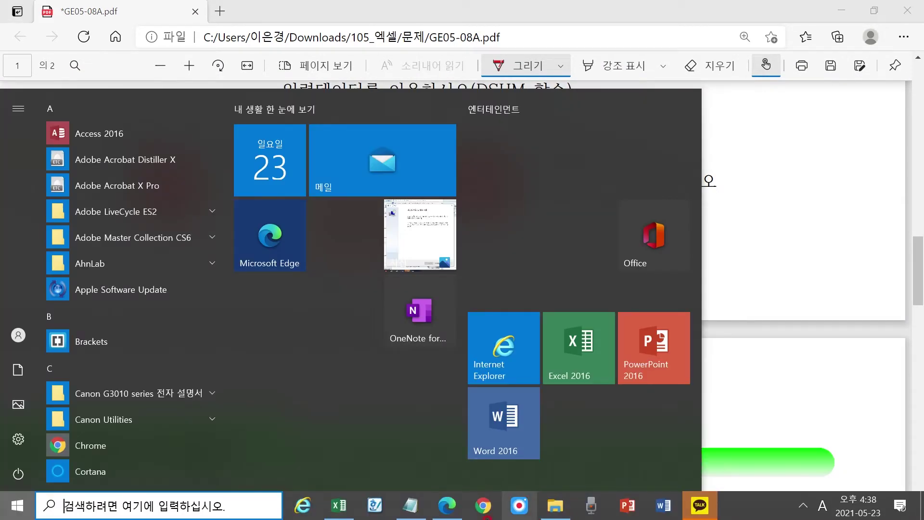
pyautogui.click(339, 505)
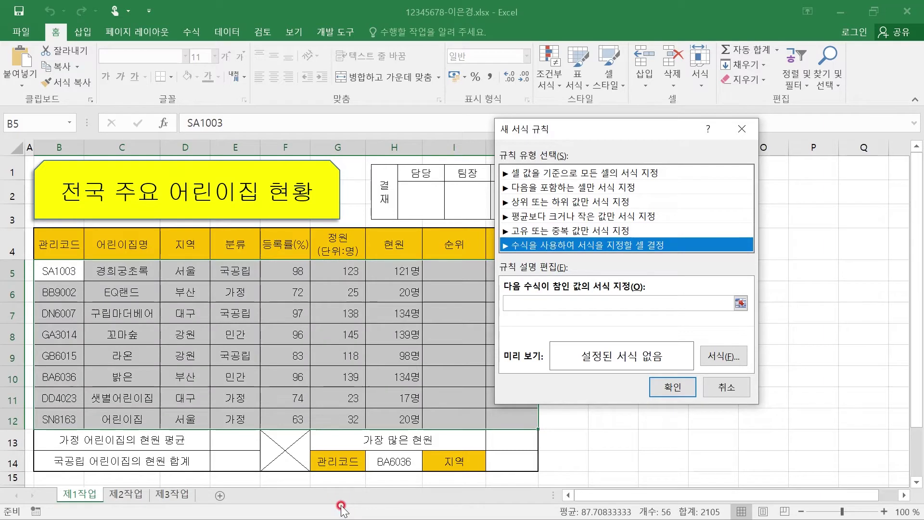
pyautogui.click(532, 300)
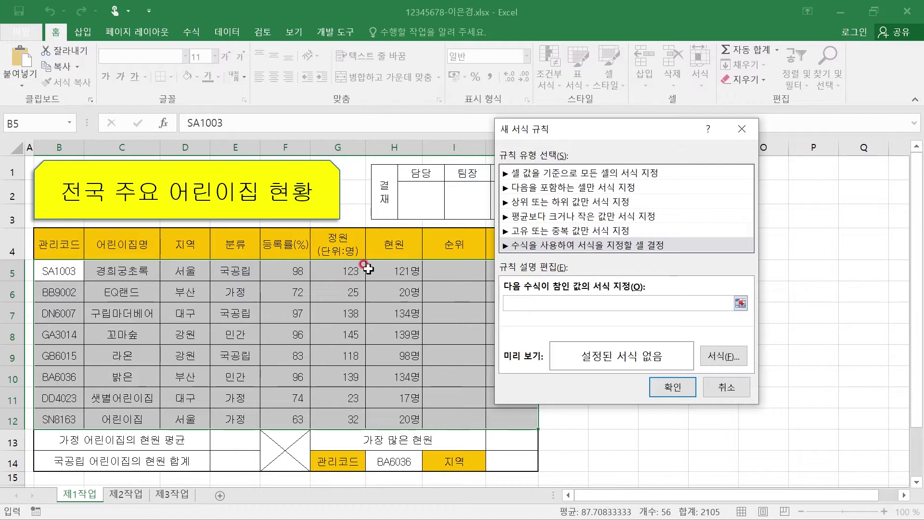
pyautogui.click(402, 272)
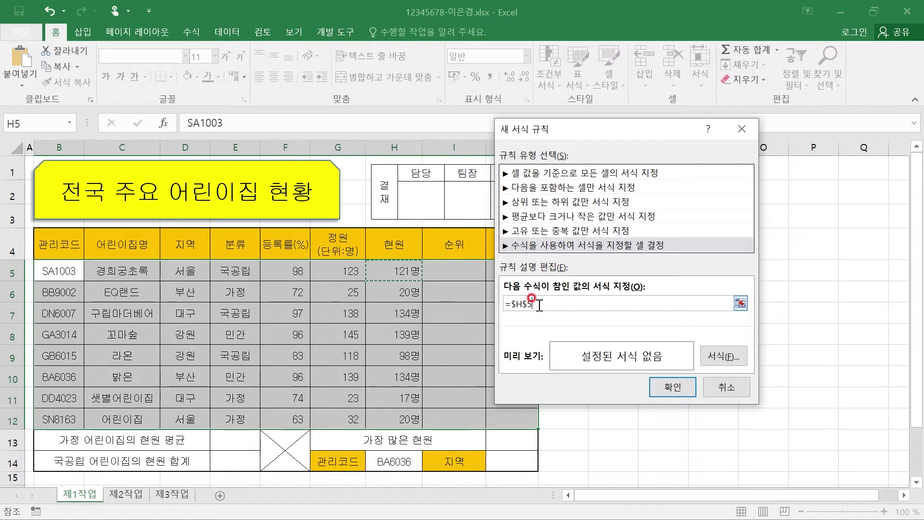
pyautogui.press('F2')
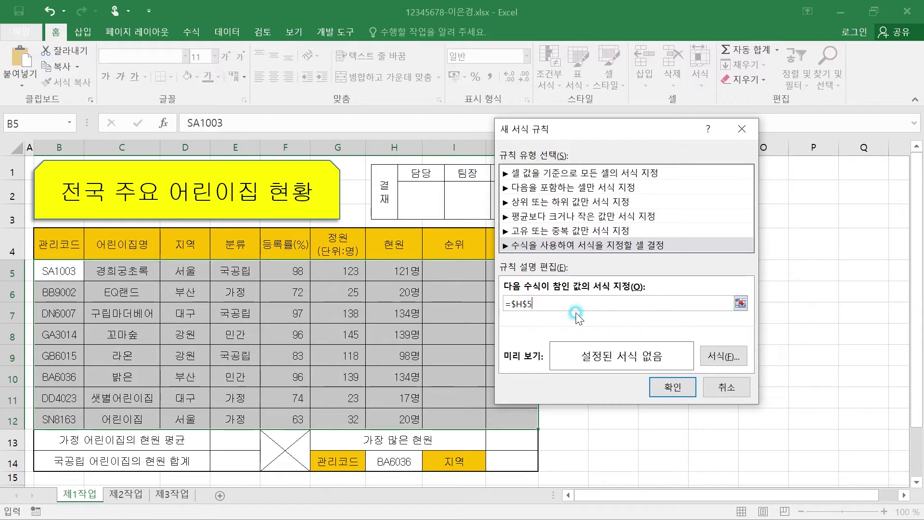
pyautogui.click(526, 304)
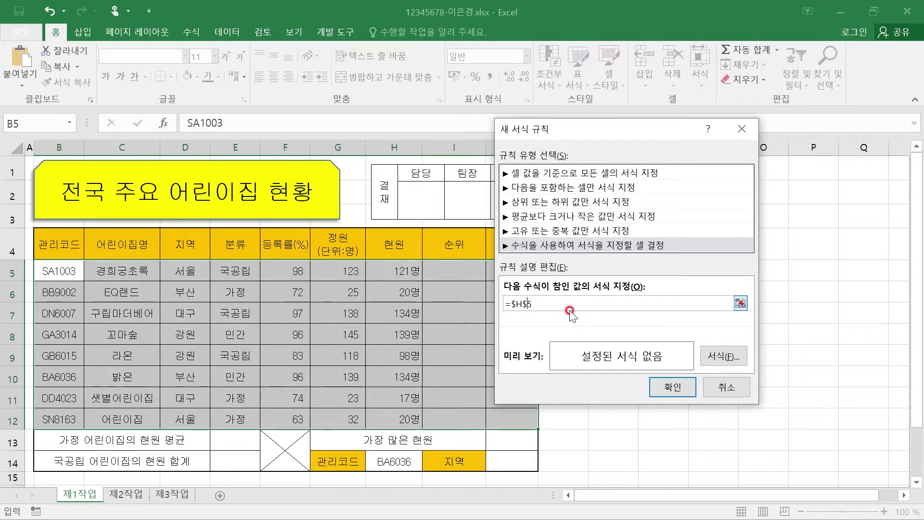
pyautogui.press('BackSpace')
pyautogui.click(545, 299)
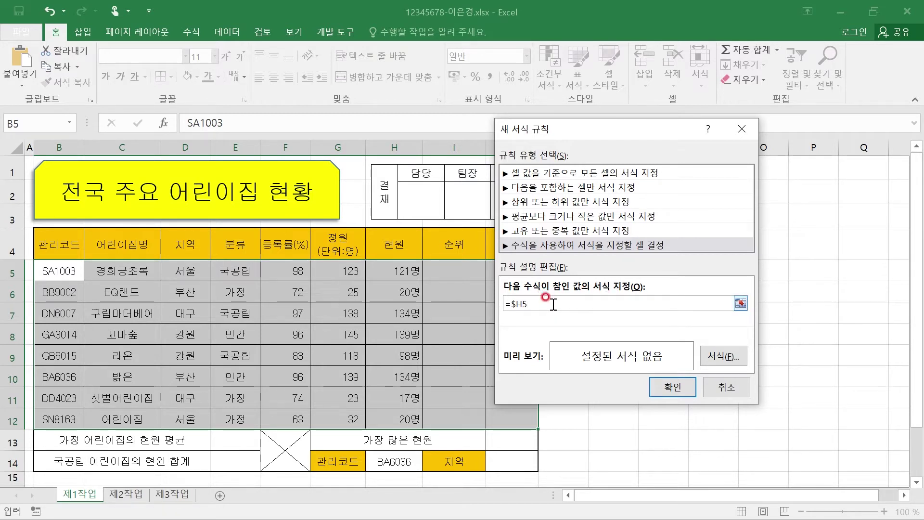
# - Recheck the threshold in the Edge PDF, return to Excel and complete the rule formula as =$H5>=130
pyautogui.press('super')
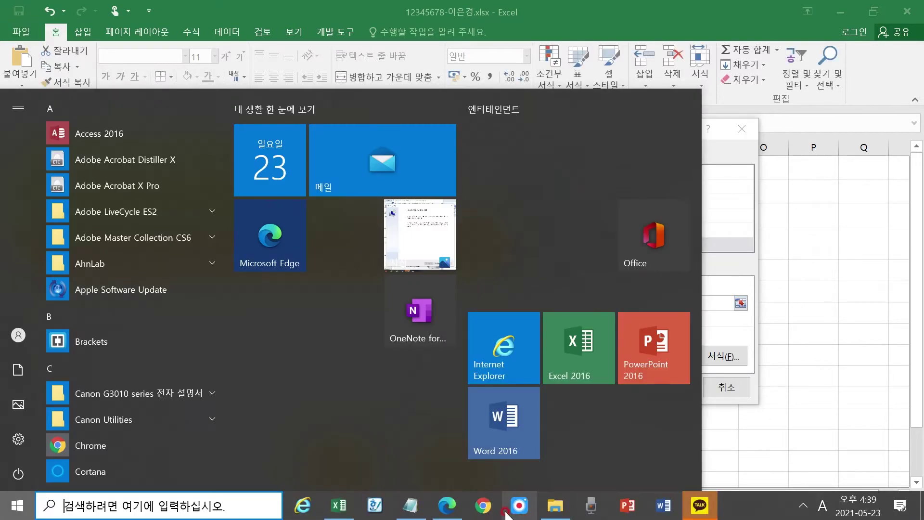
pyautogui.click(447, 506)
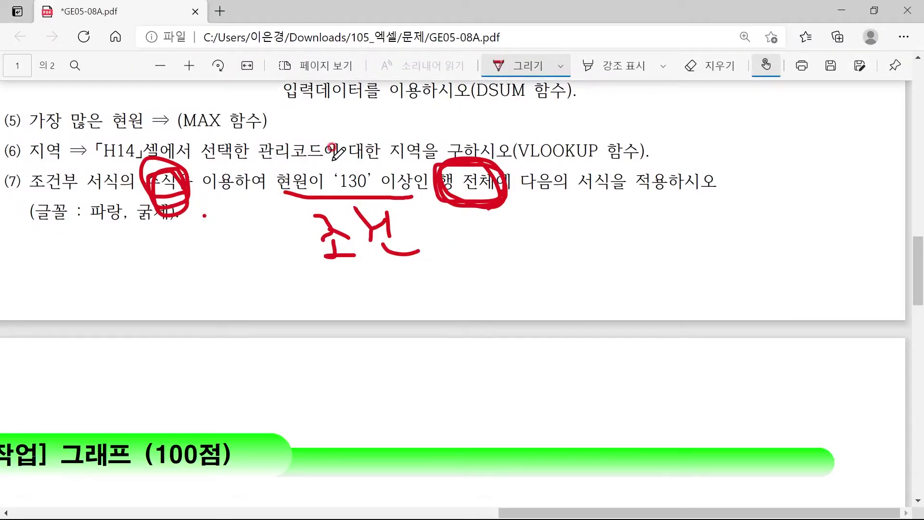
pyautogui.press('super')
pyautogui.click(339, 505)
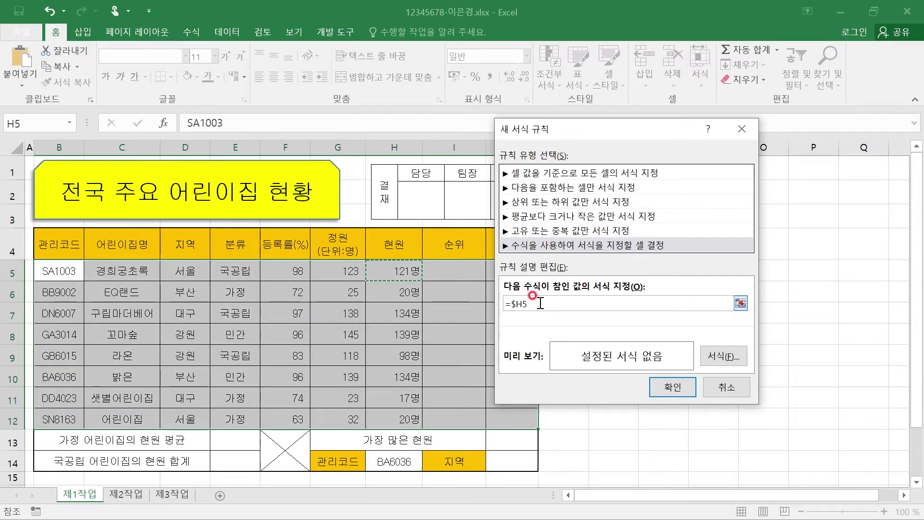
pyautogui.write('>=130')
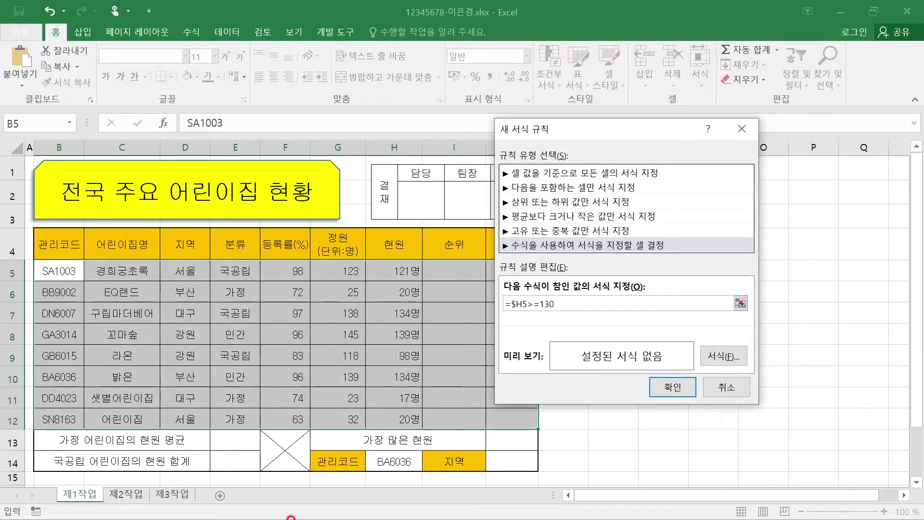
# - Check the font requirement in the Edge PDF, return to Excel and apply the rule with standard blue (파랑), bold (굵게) text
pyautogui.press('super')
pyautogui.click(445, 505)
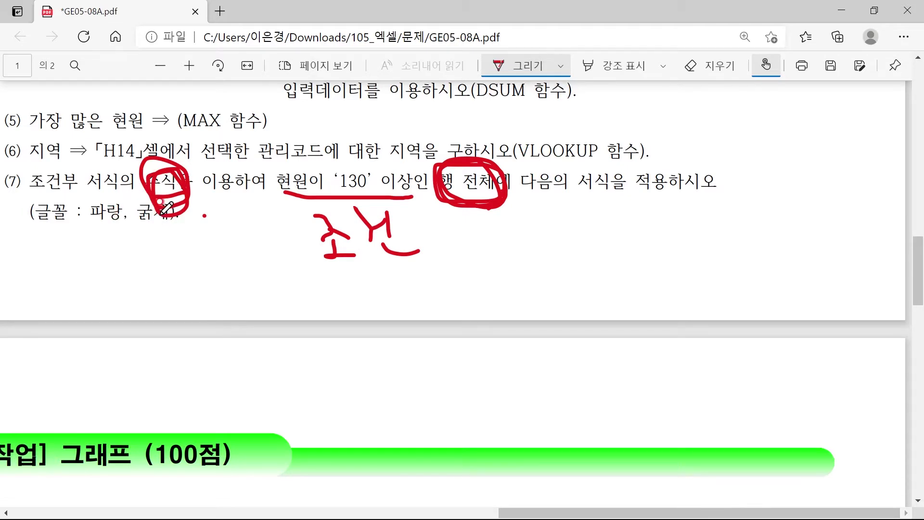
pyautogui.press('super')
pyautogui.click(339, 506)
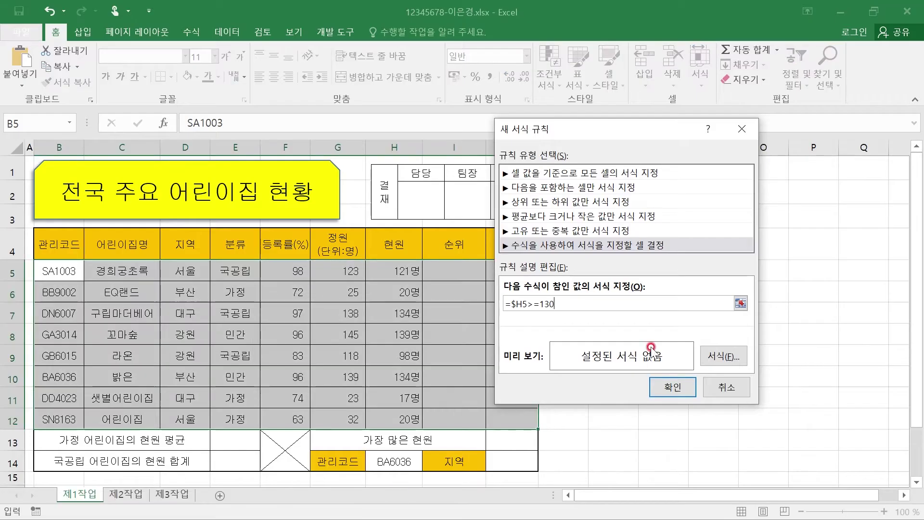
pyautogui.click(726, 356)
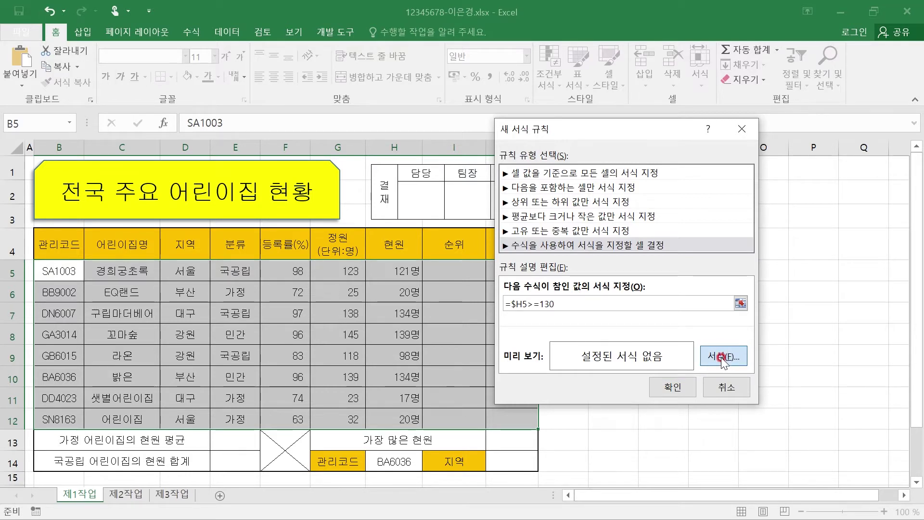
pyautogui.click(724, 356)
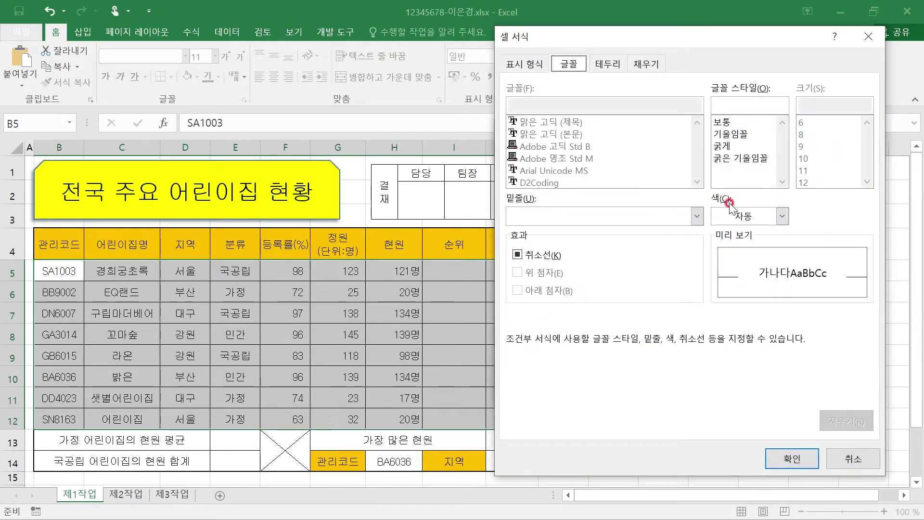
pyautogui.click(744, 219)
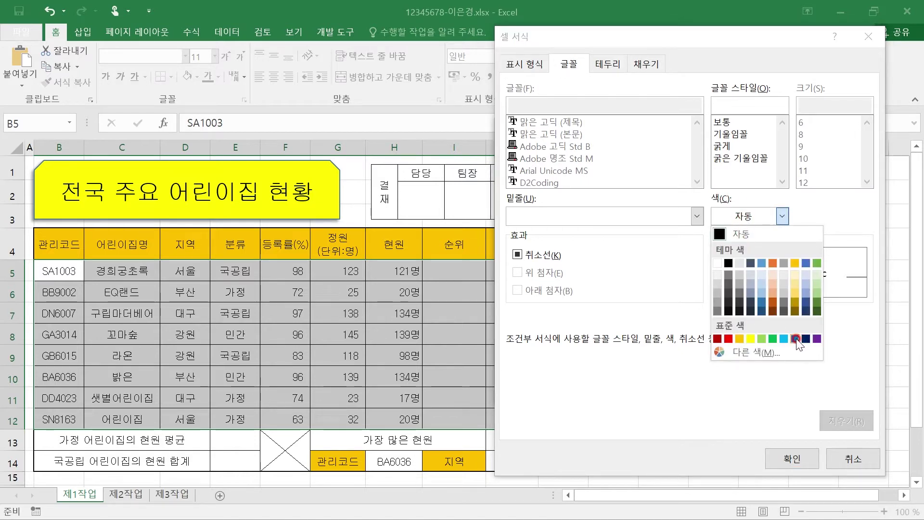
pyautogui.click(797, 339)
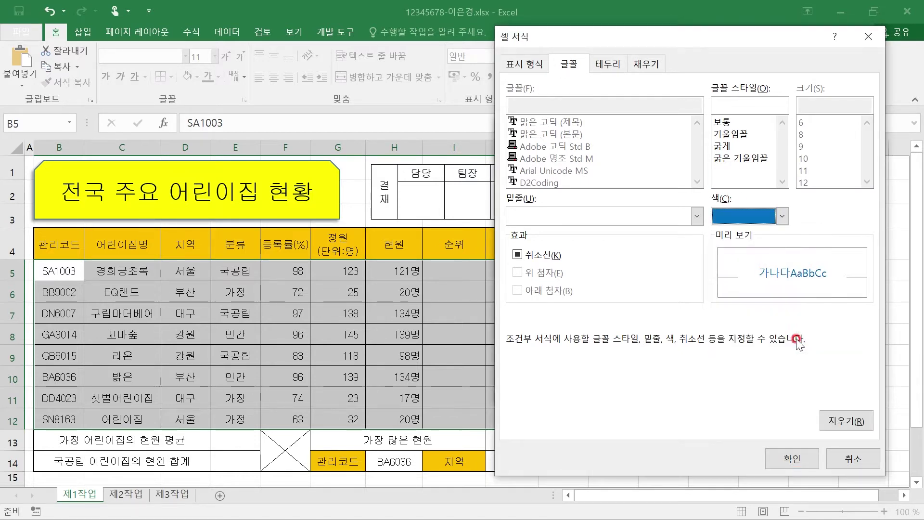
pyautogui.click(726, 145)
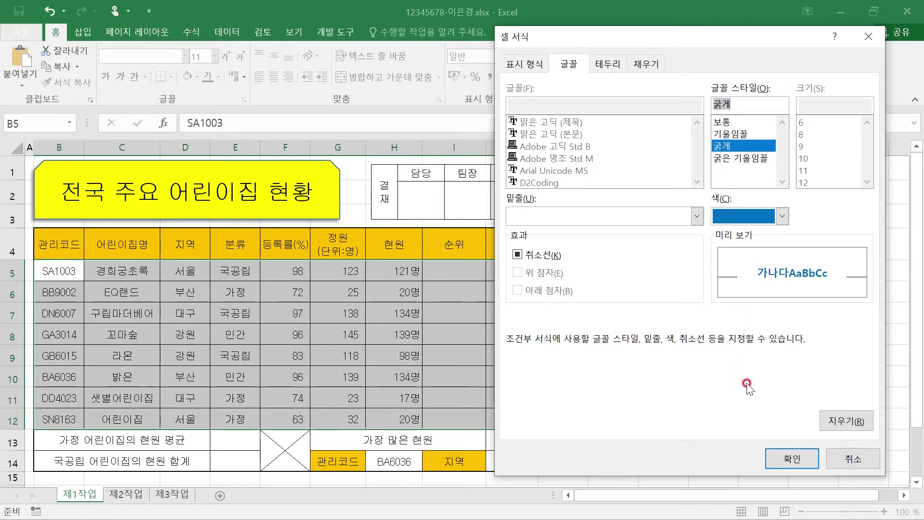
pyautogui.click(799, 463)
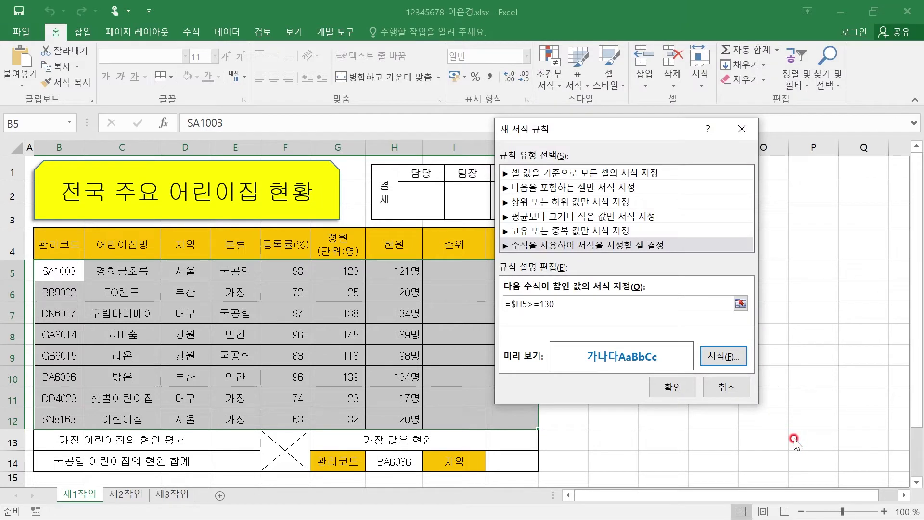
pyautogui.click(670, 388)
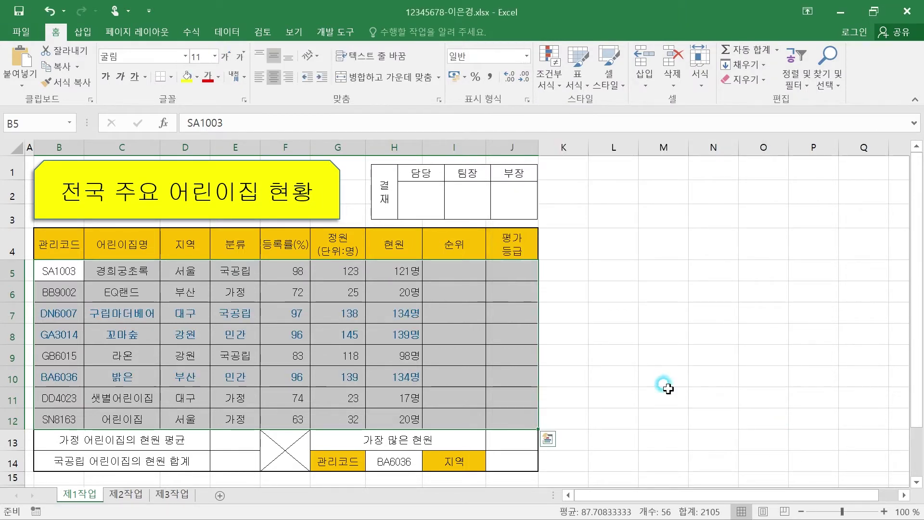
# - Inspect the 현원 values in H7, H8 and H10 against the rule's condition
pyautogui.click(399, 314)
pyautogui.click(406, 339)
pyautogui.click(407, 377)
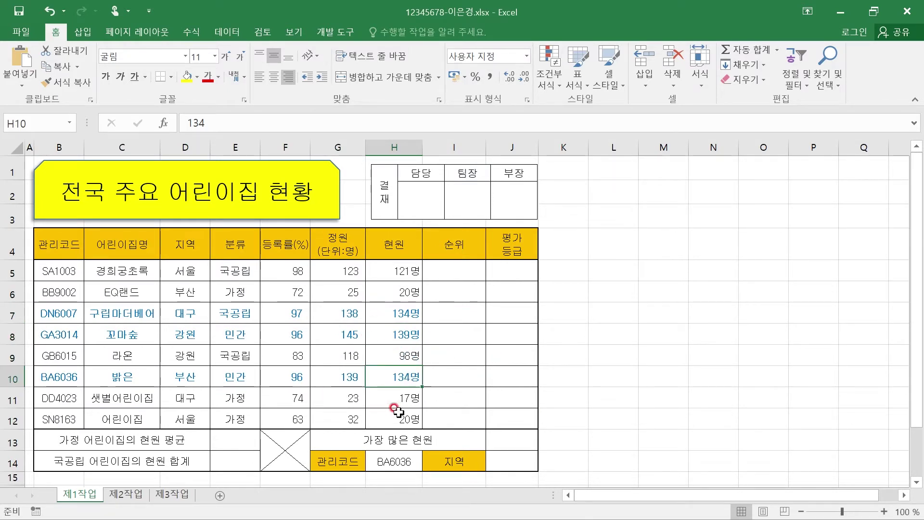
# - Inspect the 현원 values in H6, H7 and H8 against the 130 threshold
pyautogui.click(398, 294)
pyautogui.click(396, 314)
pyautogui.click(389, 341)
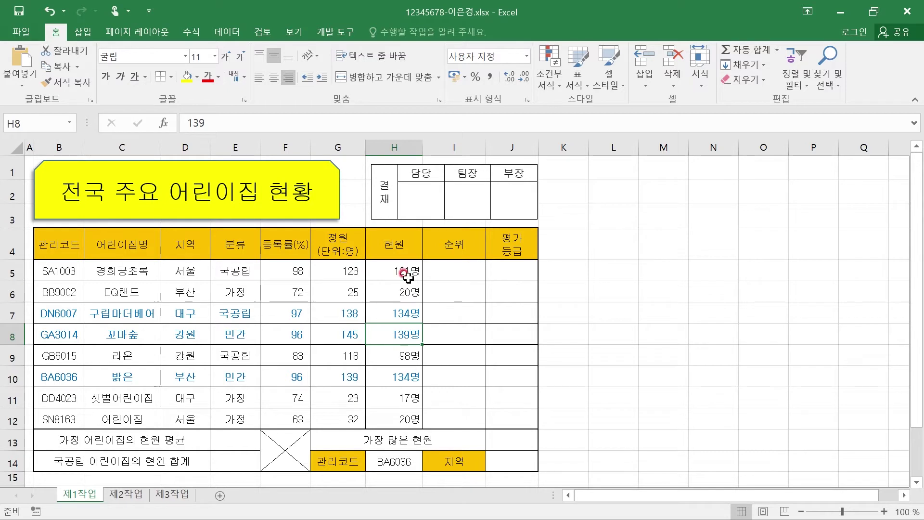
# - Start a new conditional formatting rule for B5:J12 that uses a formula to determine which cells to format
pyautogui.moveTo(48, 271); pyautogui.dragTo(510, 415)
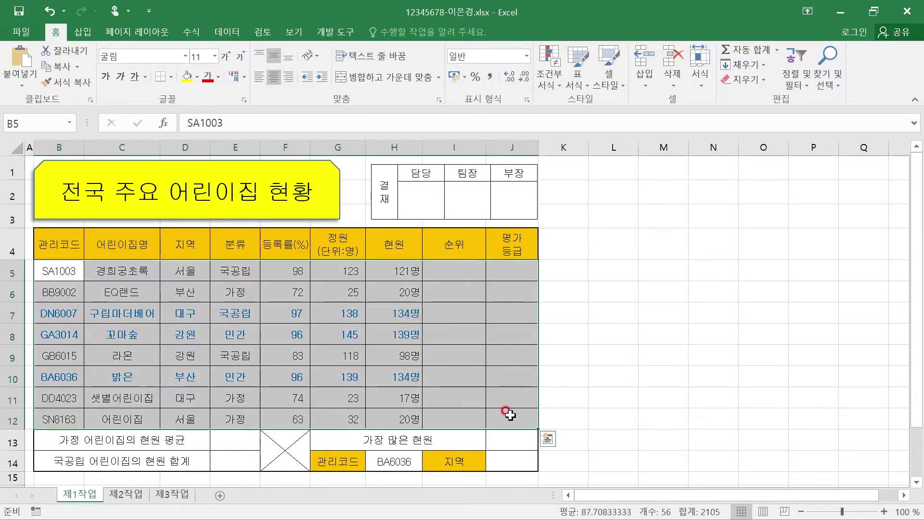
pyautogui.click(549, 81)
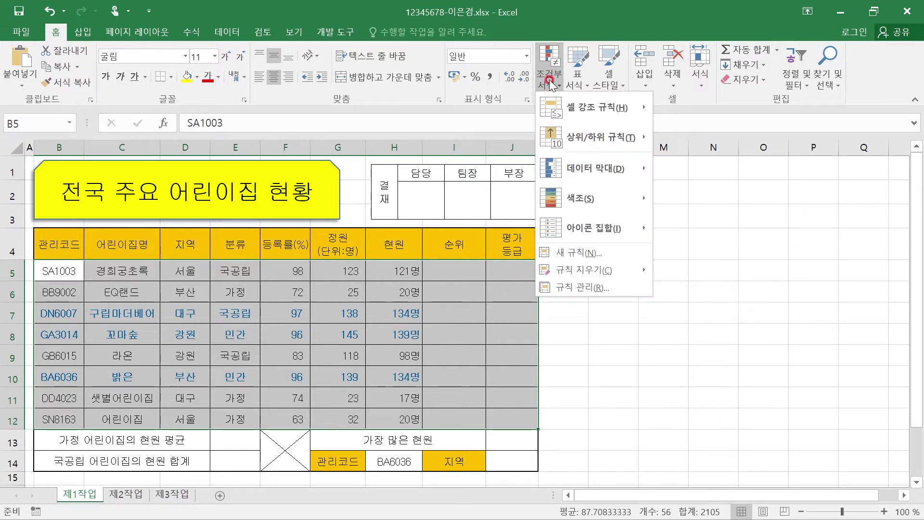
pyautogui.click(607, 249)
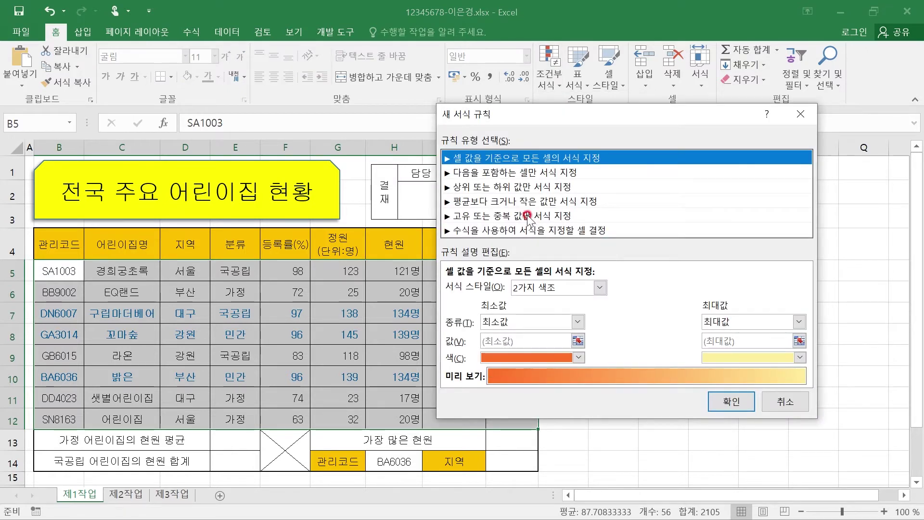
pyautogui.click(489, 230)
pyautogui.moveTo(523, 116); pyautogui.dragTo(638, 49)
# - Enter =$H5>=130 as the rule's formula, locking only the column of the 현원 reference
pyautogui.click(582, 221)
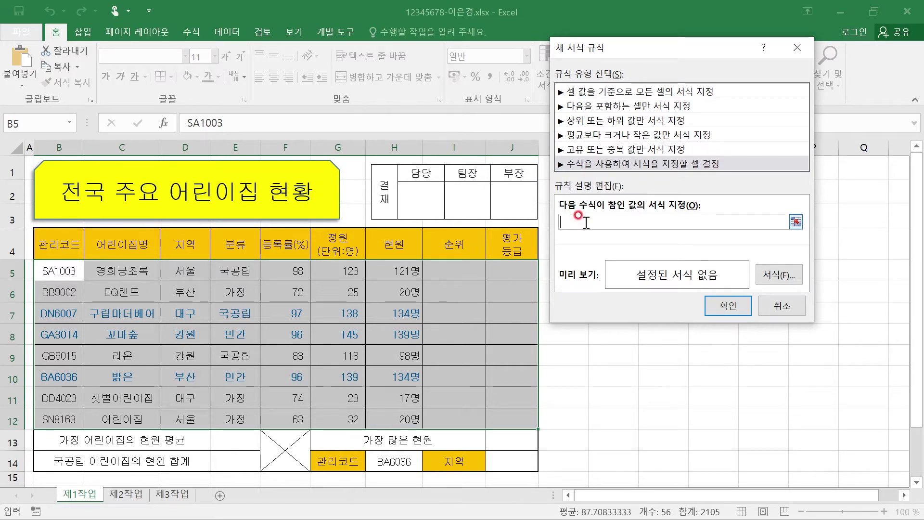
pyautogui.click(380, 271)
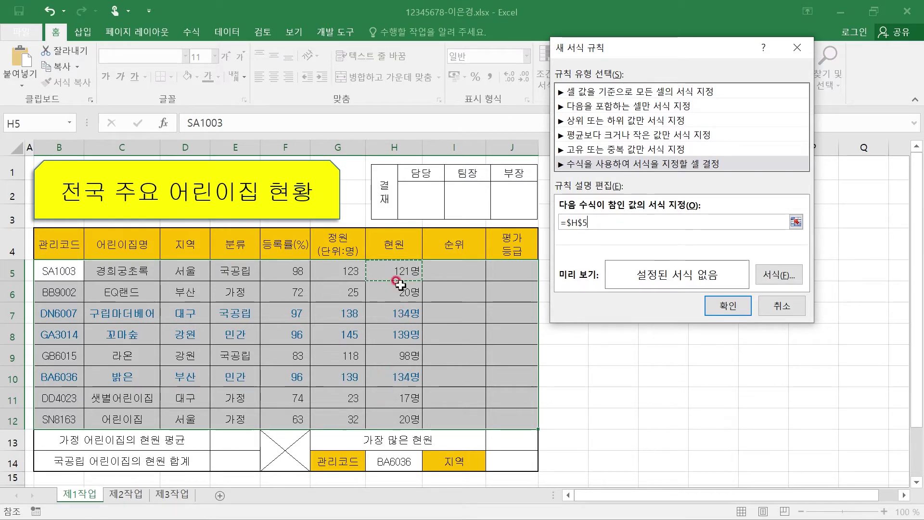
pyautogui.click(591, 222)
pyautogui.click(608, 224)
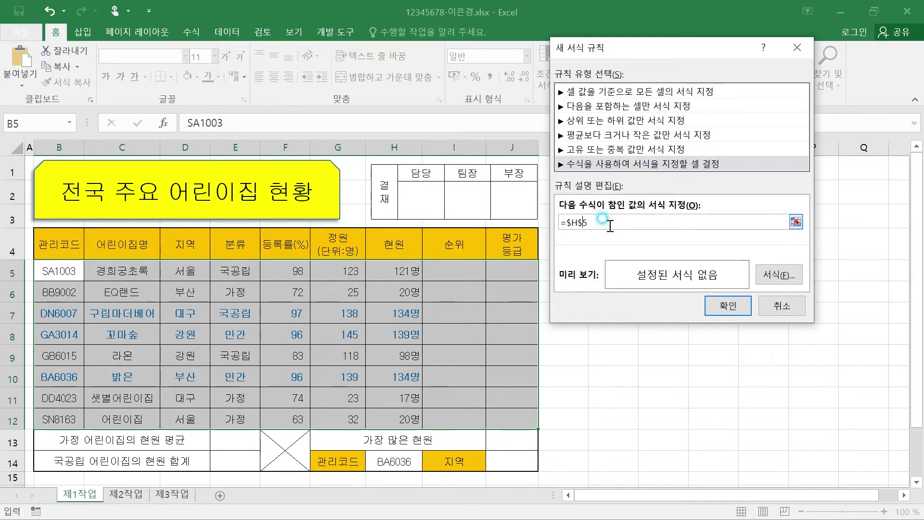
pyautogui.press('BackSpace')
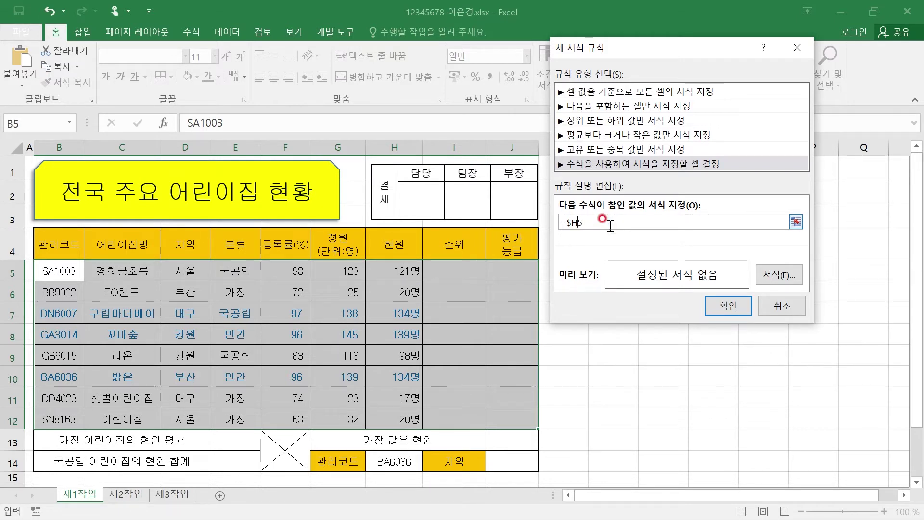
pyautogui.click(608, 221)
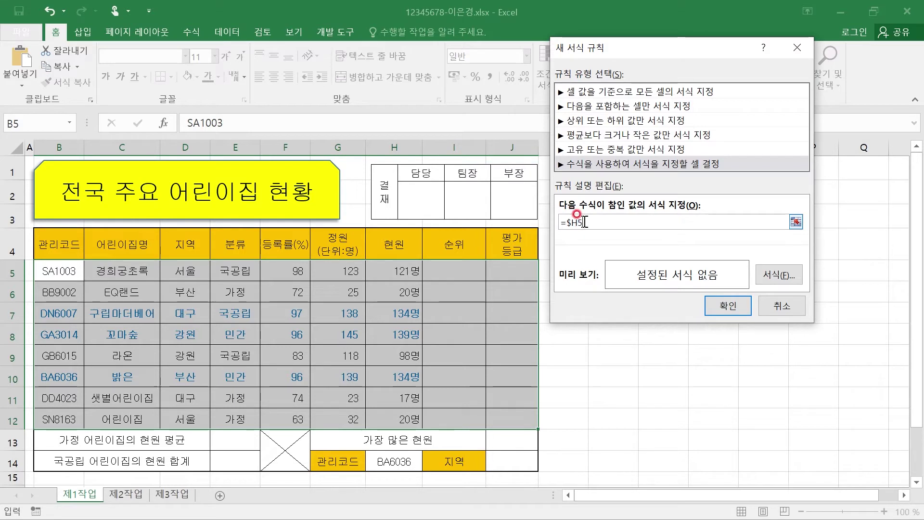
pyautogui.click(600, 220)
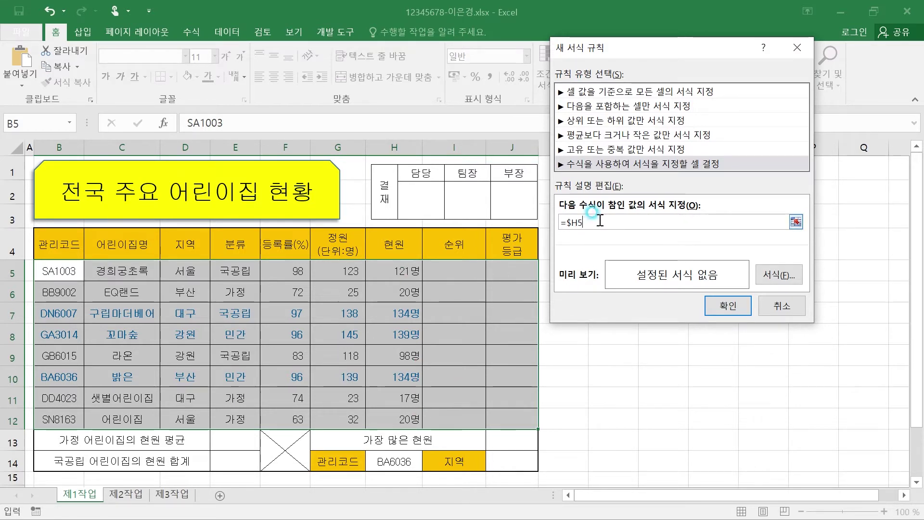
pyautogui.write('>=130')
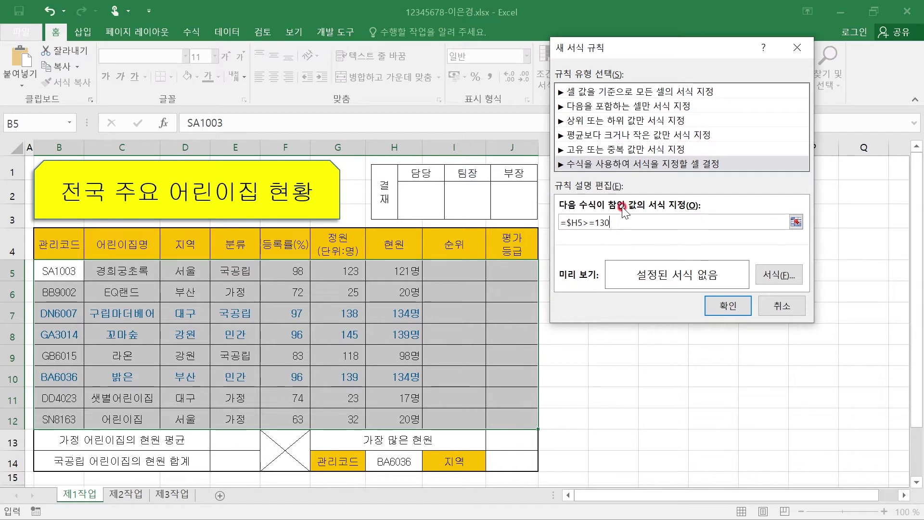
# - Give the rule standard blue (파랑), bold (굵게) text and apply it to the table rows
pyautogui.click(790, 276)
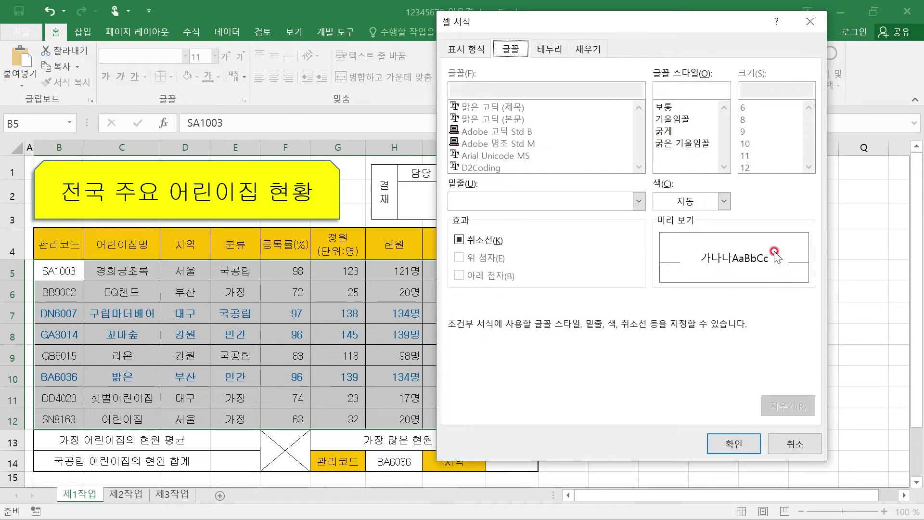
pyautogui.click(506, 50)
pyautogui.click(701, 202)
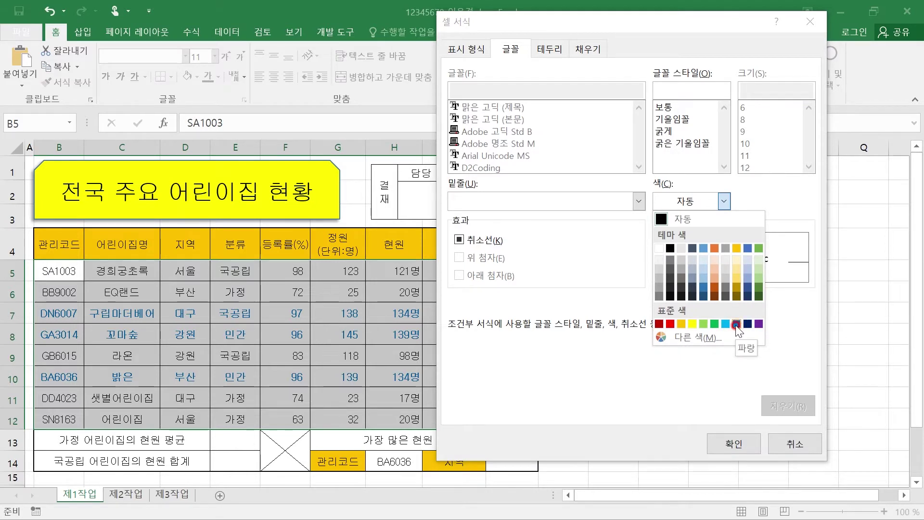
pyautogui.click(736, 324)
pyautogui.click(672, 132)
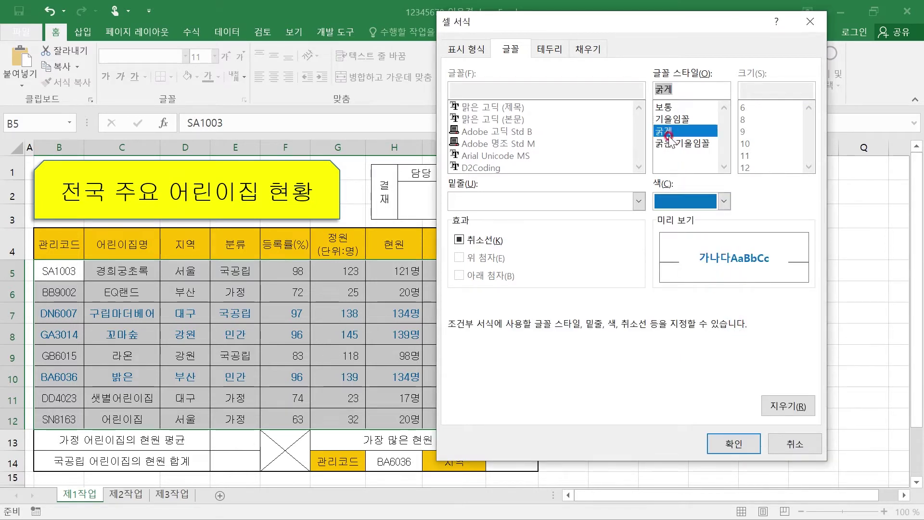
pyautogui.click(722, 442)
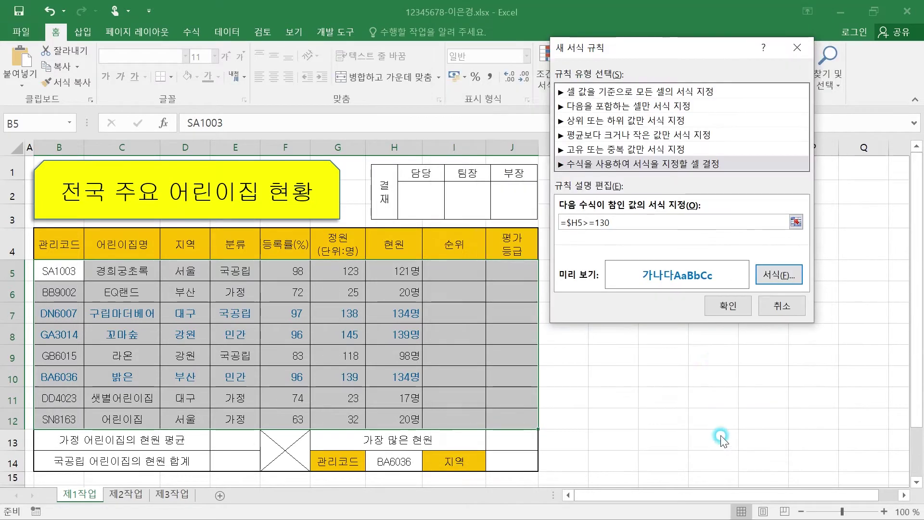
pyautogui.click(727, 307)
pyautogui.click(599, 377)
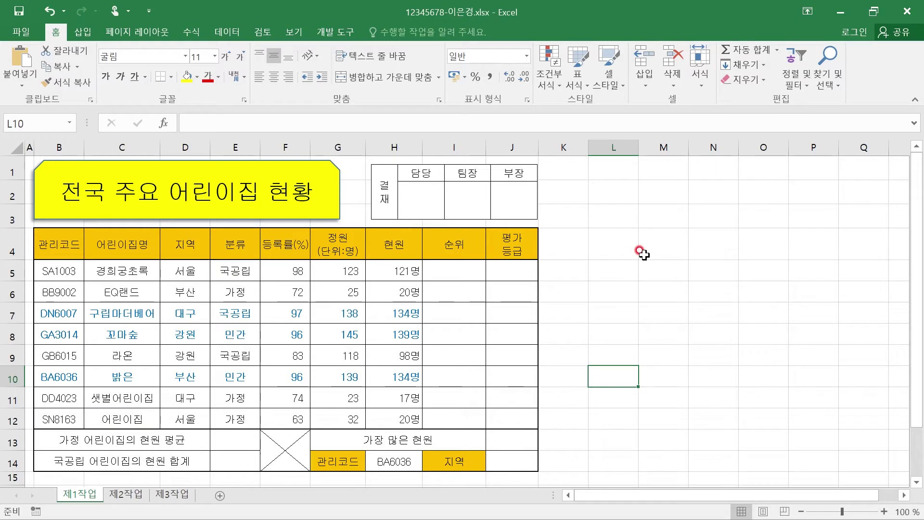
pyautogui.click(551, 82)
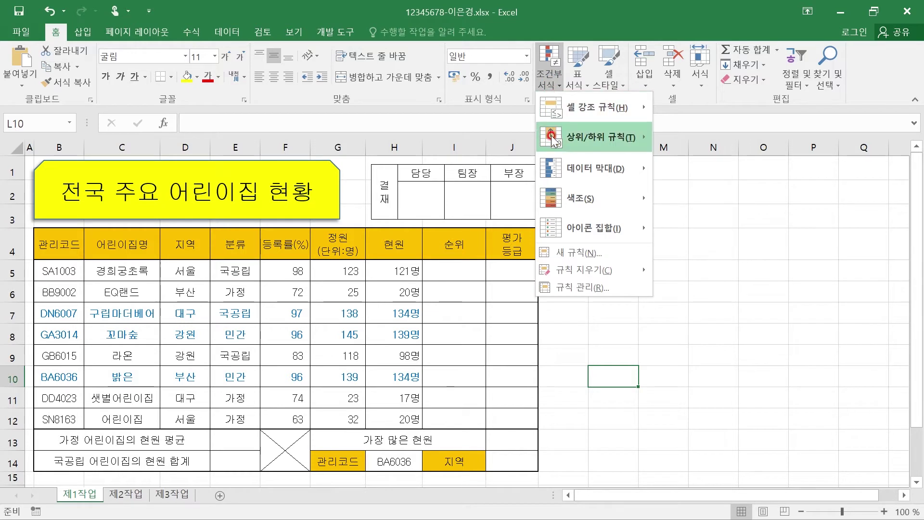
pyautogui.moveTo(586, 165)
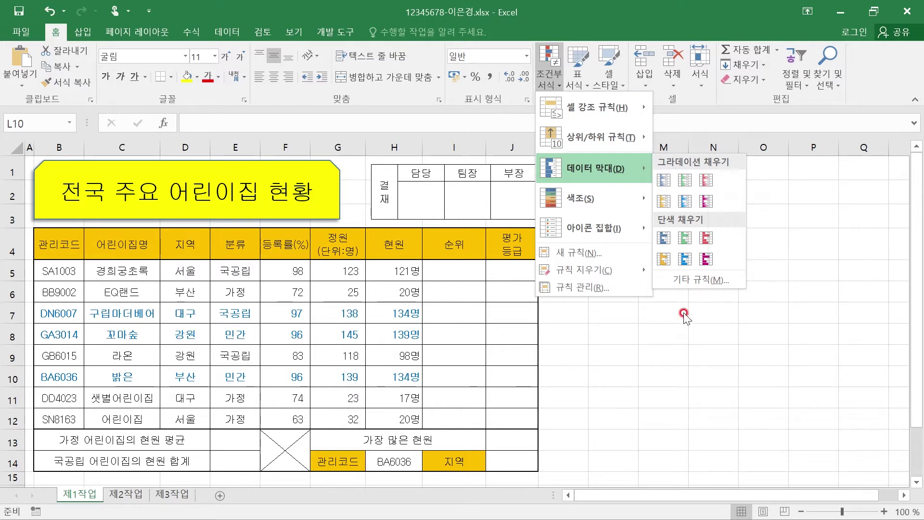
pyautogui.click(656, 297)
# - Clear the conditional formatting rules from the data range B5:J12
pyautogui.moveTo(51, 268); pyautogui.dragTo(512, 419)
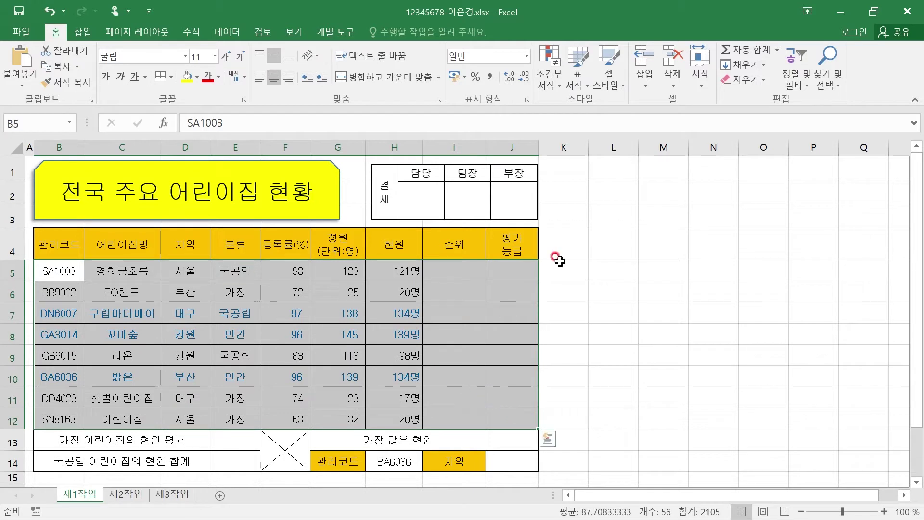
pyautogui.click(549, 79)
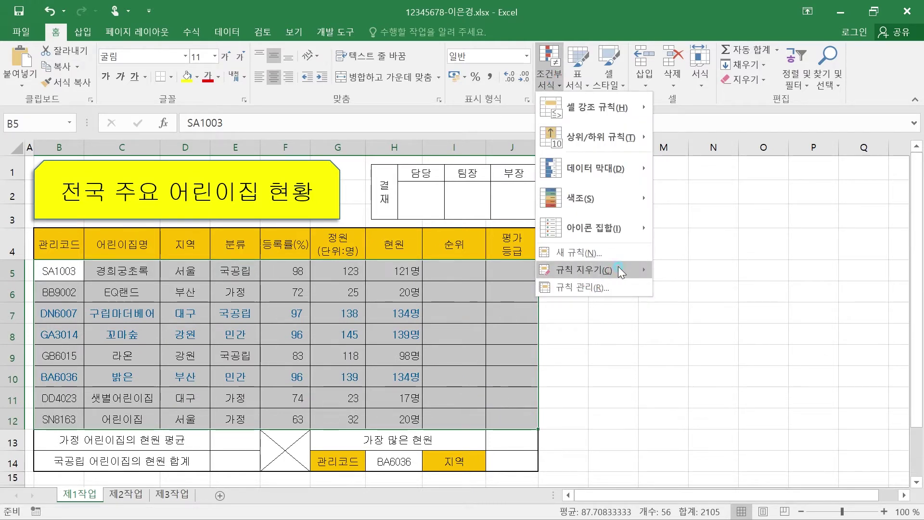
pyautogui.moveTo(620, 273)
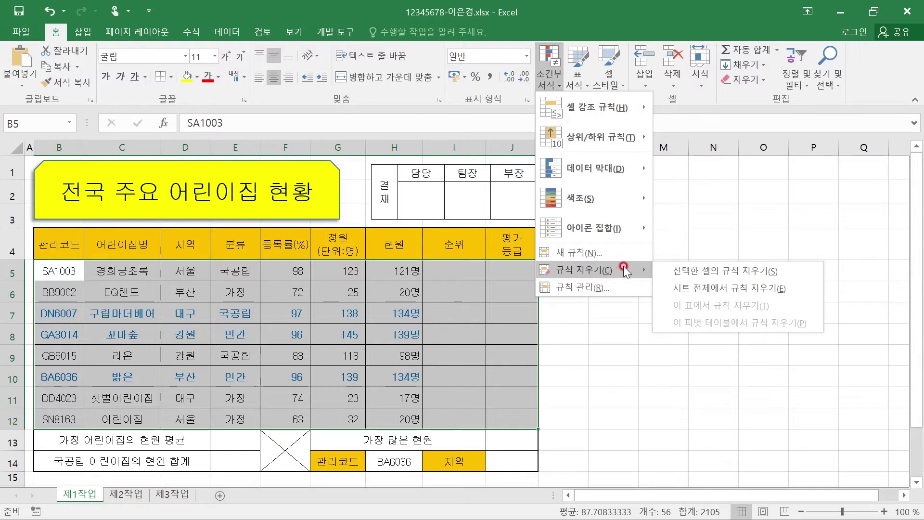
pyautogui.click(738, 274)
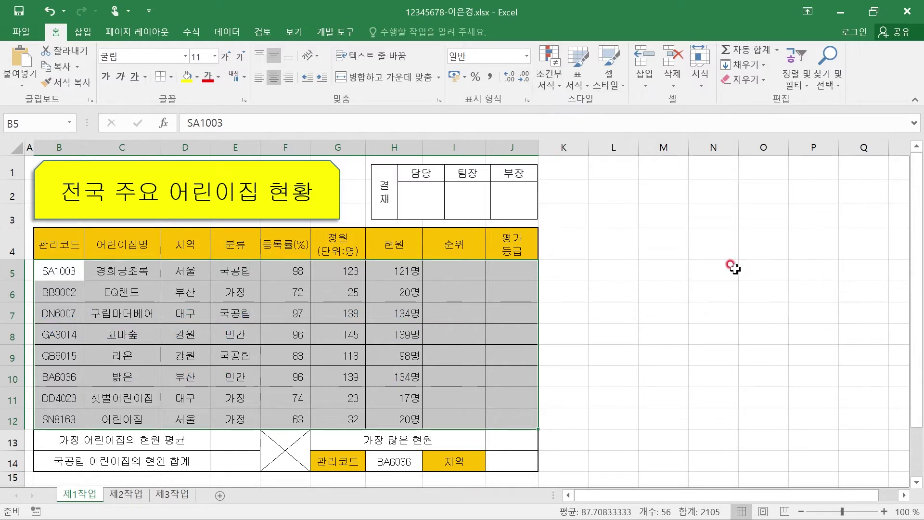
pyautogui.click(695, 265)
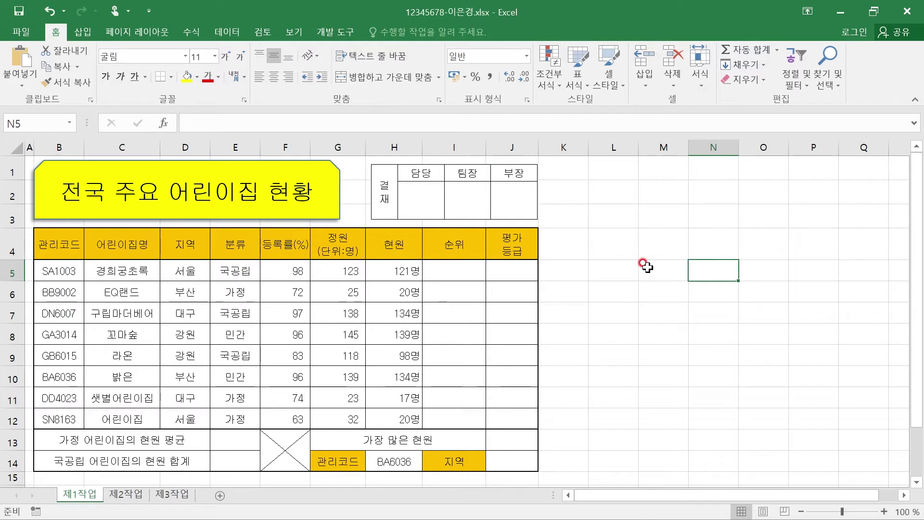
pyautogui.click(546, 78)
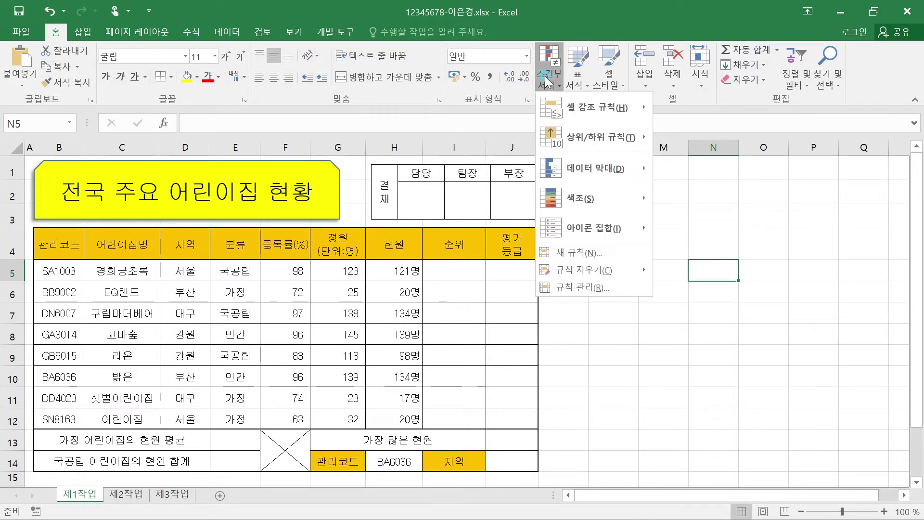
pyautogui.click(595, 167)
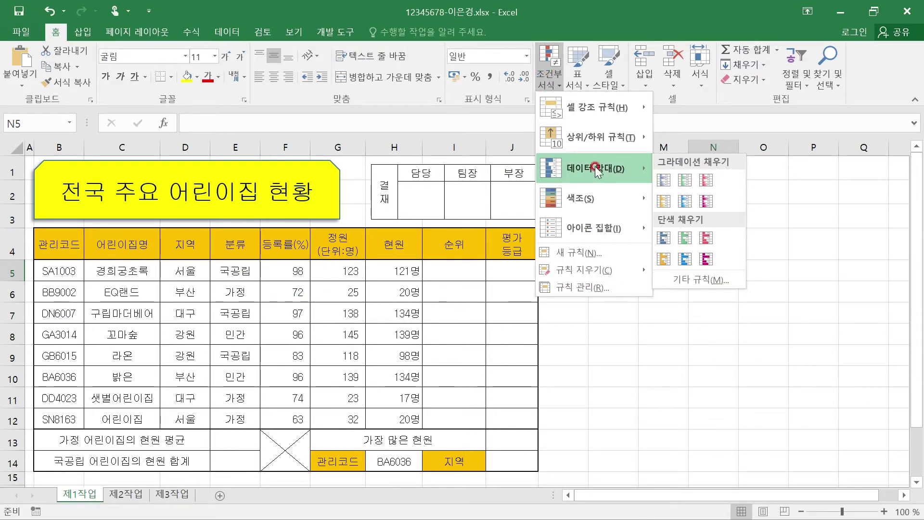
pyautogui.click(711, 182)
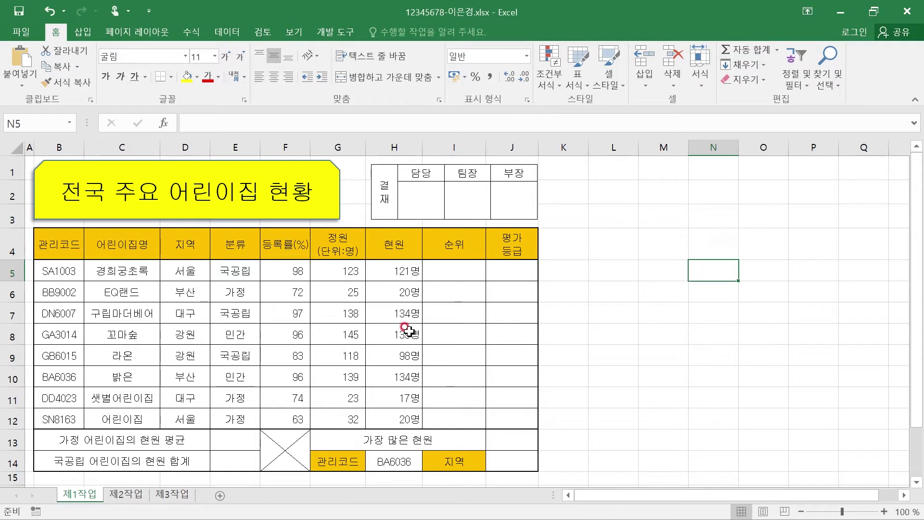
# - Apply red gradient-fill data bars to the 현원 values in H5:H12
pyautogui.moveTo(384, 264); pyautogui.dragTo(383, 413)
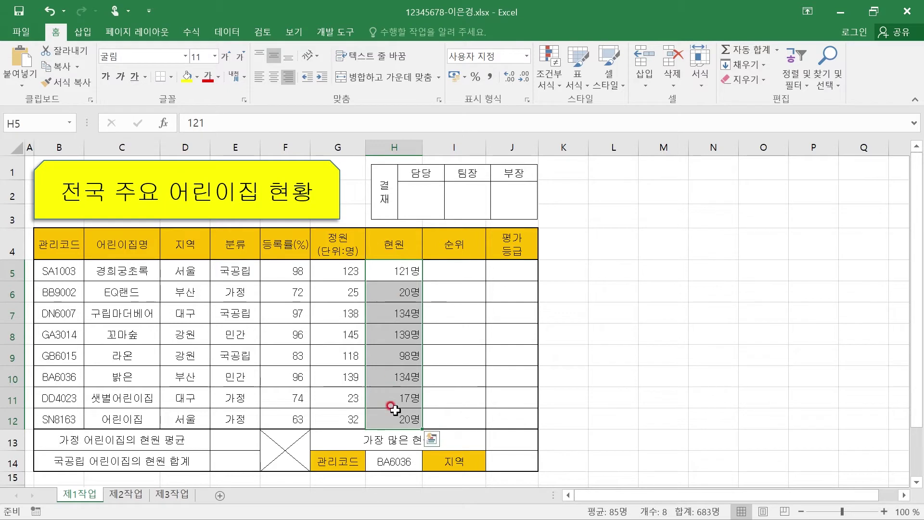
pyautogui.click(552, 79)
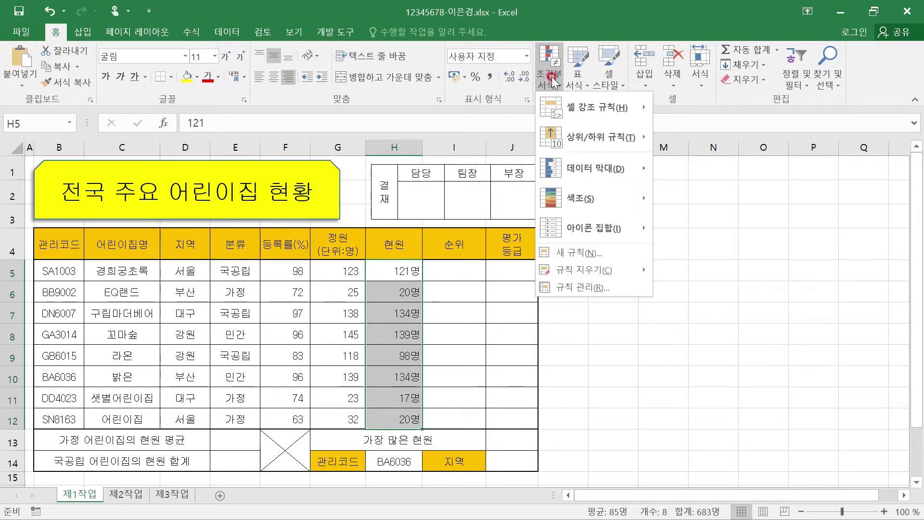
pyautogui.click(594, 170)
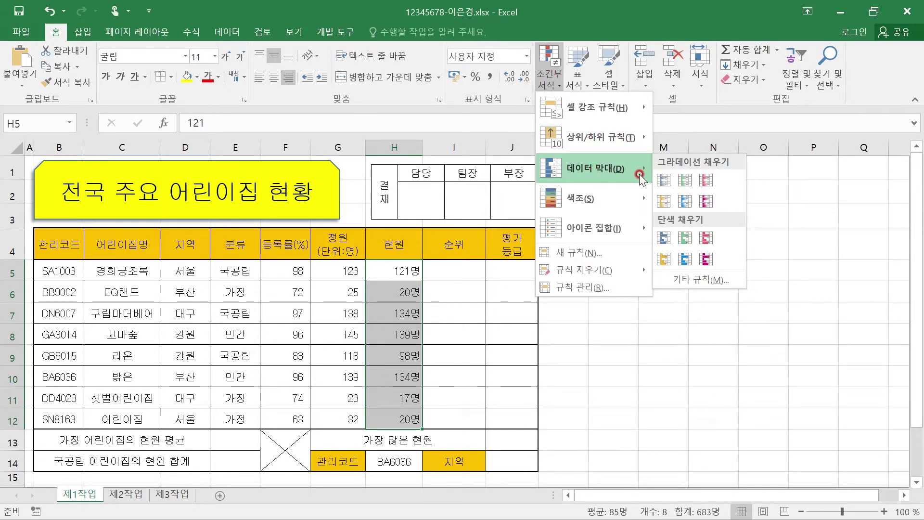
pyautogui.click(700, 235)
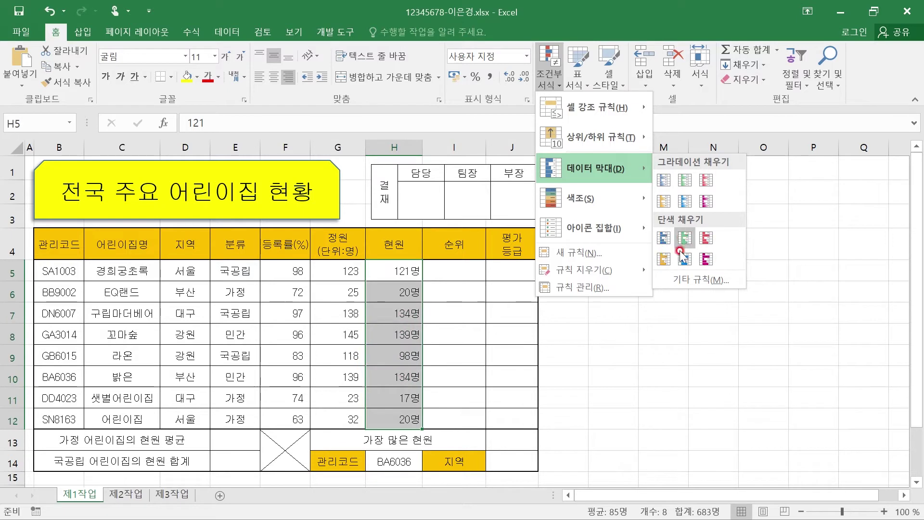
pyautogui.click(706, 180)
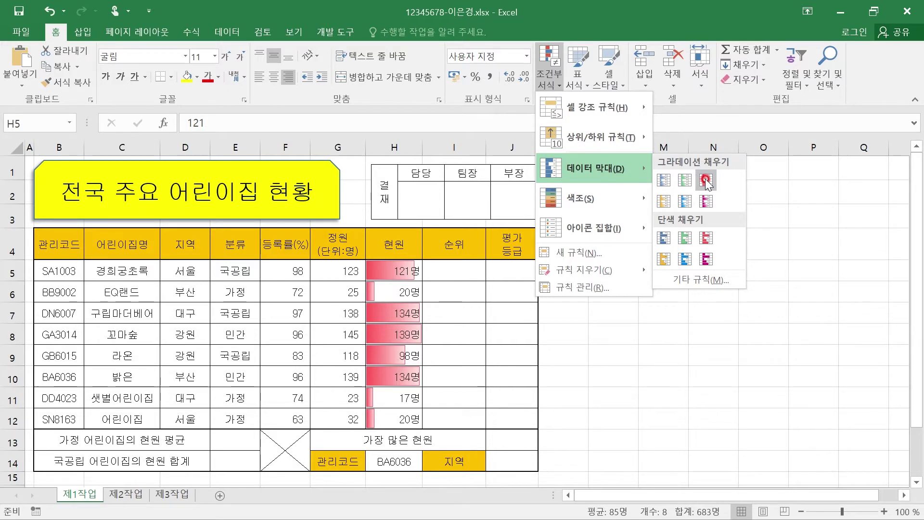
pyautogui.click(706, 181)
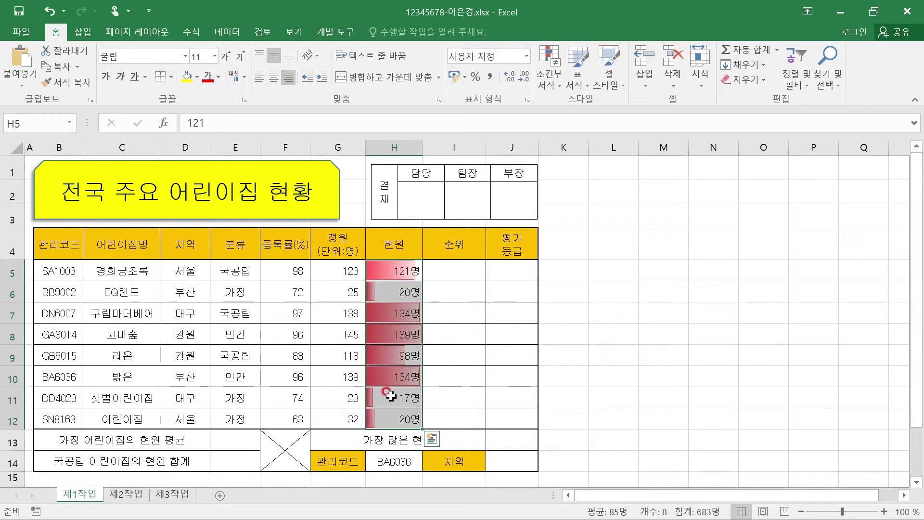
# - Edit the 현원 data bar rule so its minimum type is 최소값 and its maximum type is 최대값
pyautogui.click(552, 73)
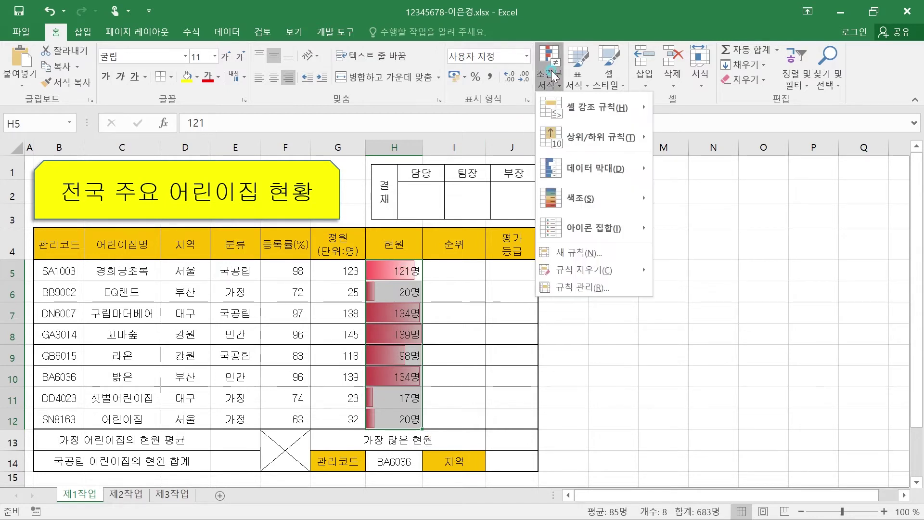
pyautogui.click(583, 288)
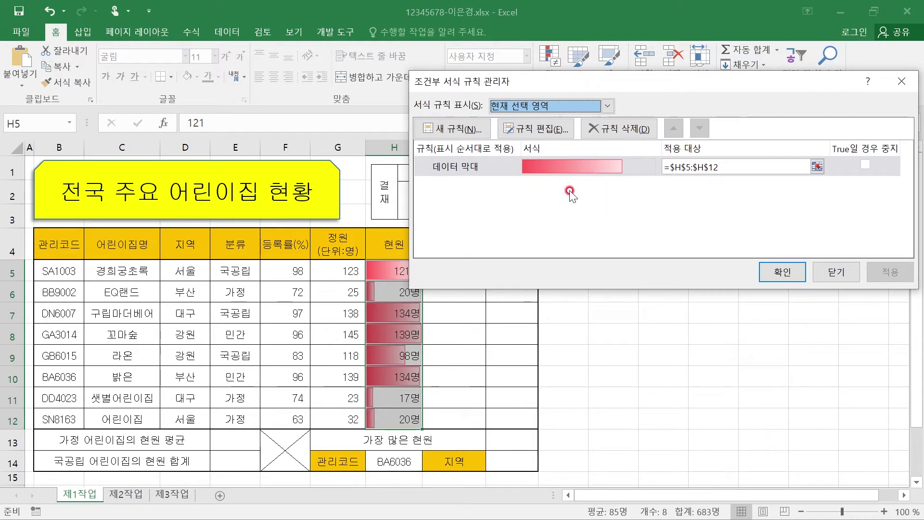
pyautogui.click(536, 129)
pyautogui.click(536, 129)
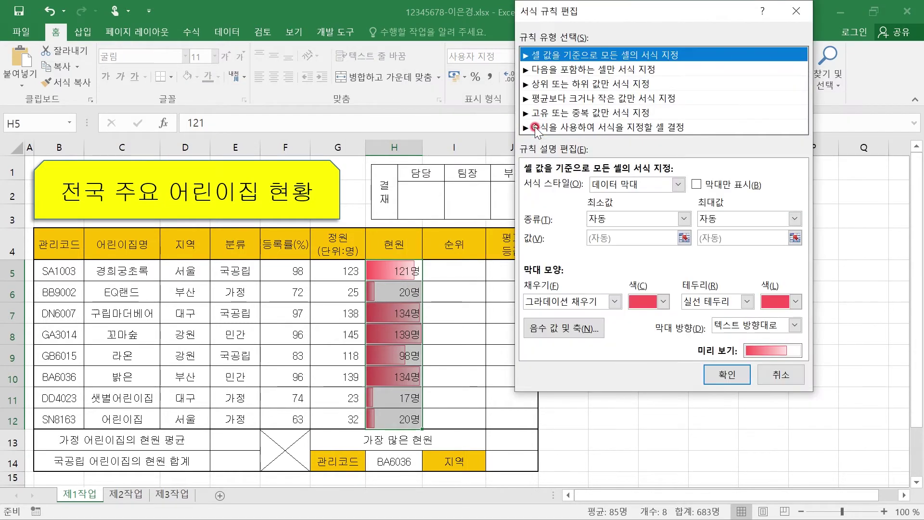
pyautogui.click(604, 219)
pyautogui.click(604, 235)
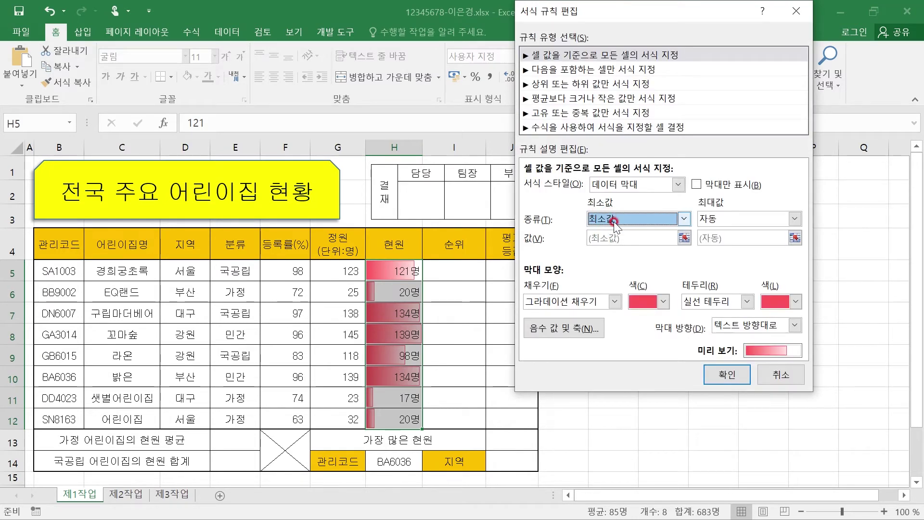
pyautogui.click(722, 216)
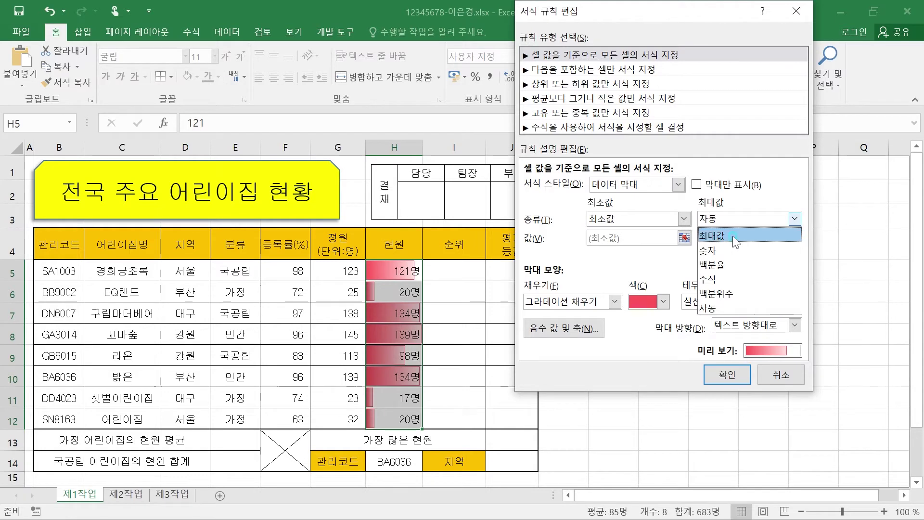
pyautogui.click(725, 236)
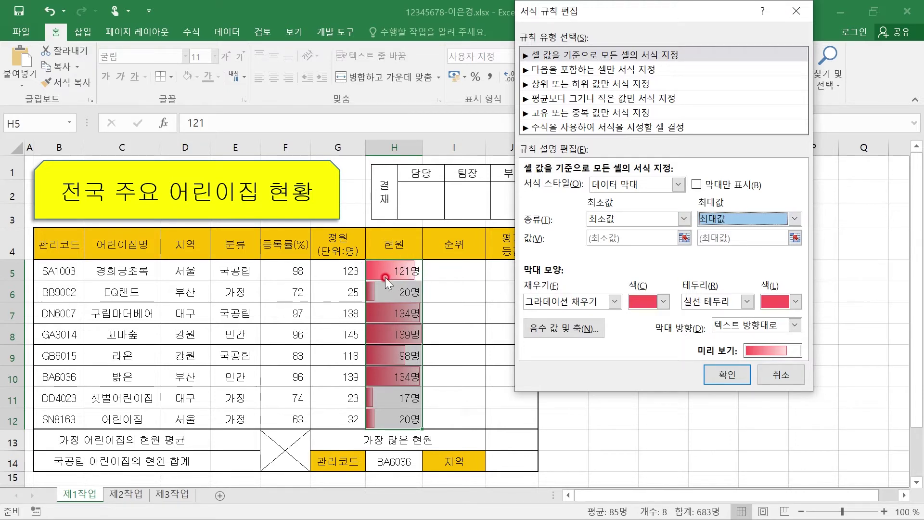
# - Set the data bars' border to 테두리 없음 and apply the edited rule to the 현원 column
pyautogui.click(715, 302)
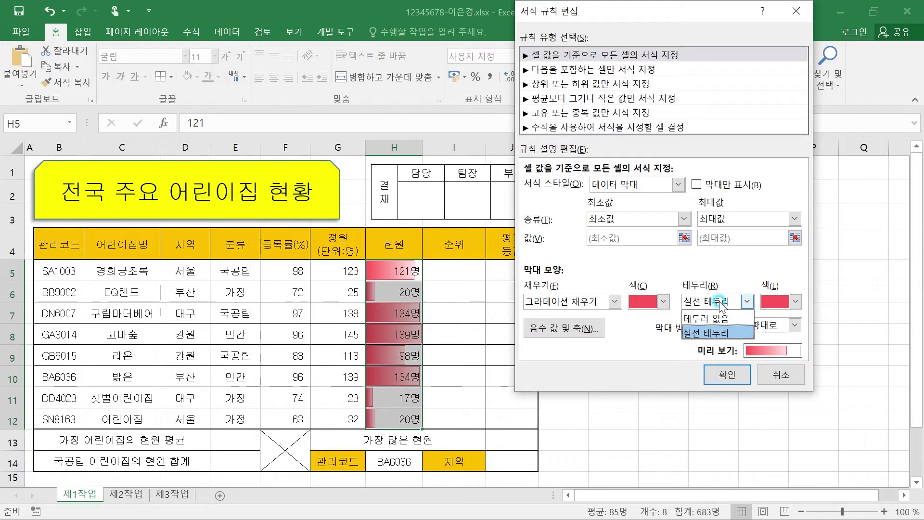
pyautogui.click(711, 326)
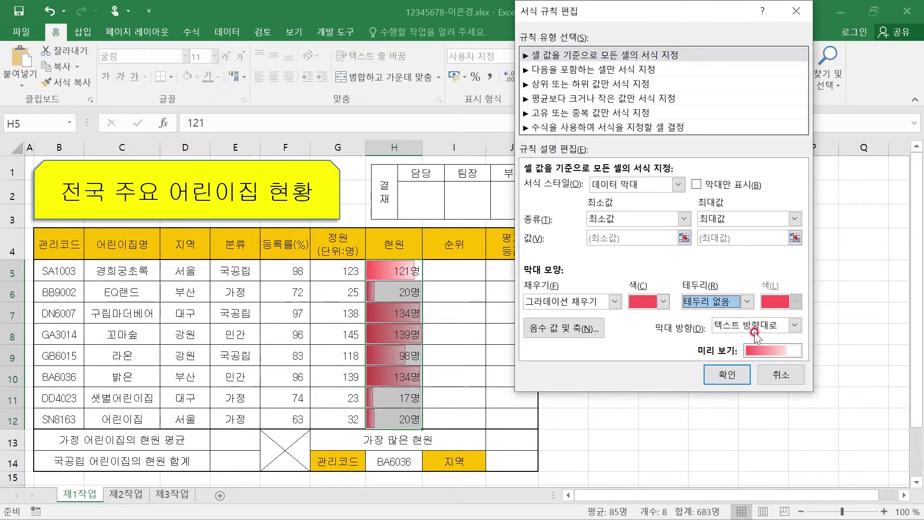
pyautogui.click(720, 302)
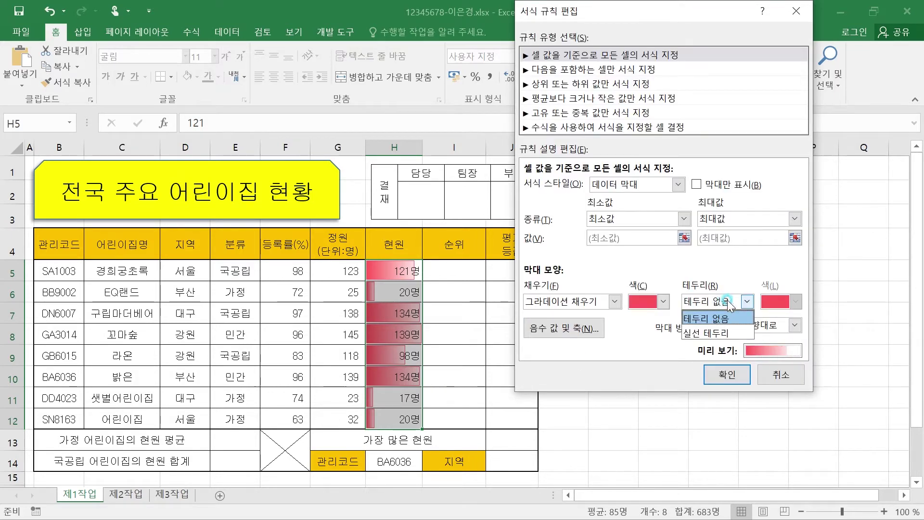
pyautogui.click(722, 329)
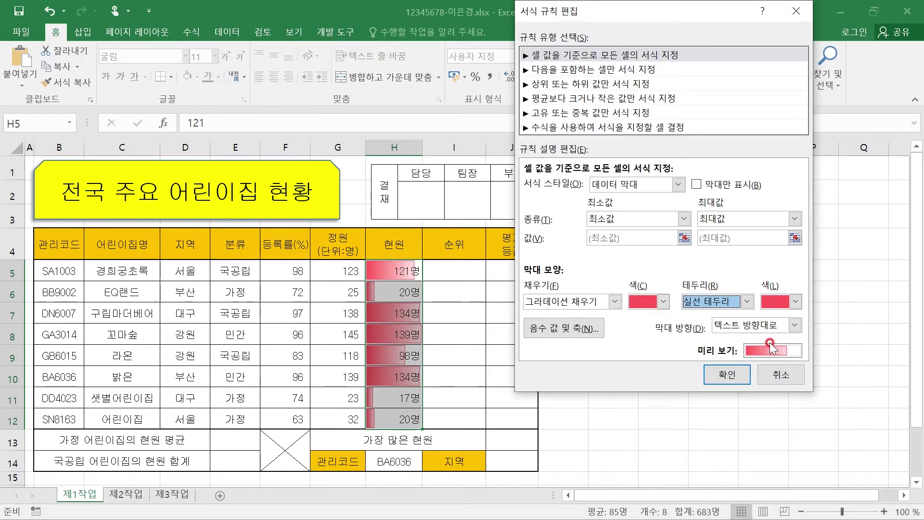
pyautogui.click(718, 302)
pyautogui.click(719, 318)
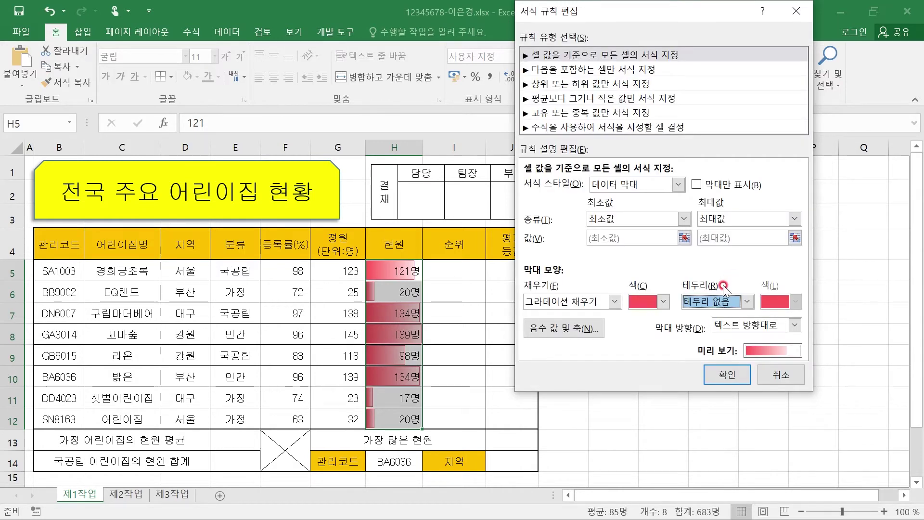
pyautogui.click(727, 375)
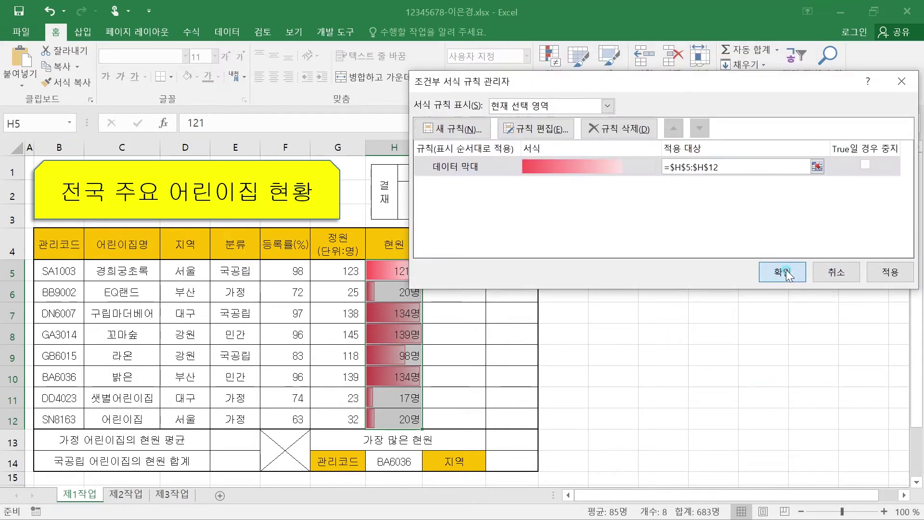
pyautogui.click(780, 266)
pyautogui.click(631, 313)
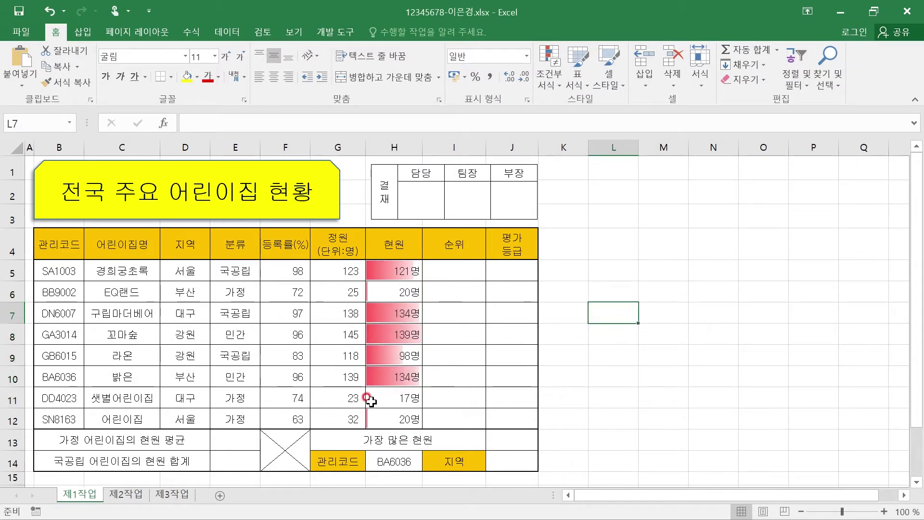
pyautogui.click(648, 392)
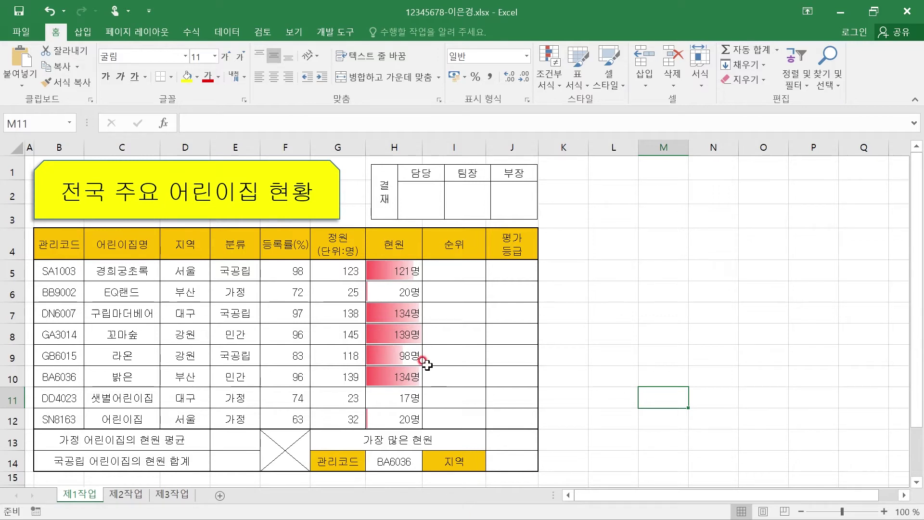
pyautogui.click(448, 273)
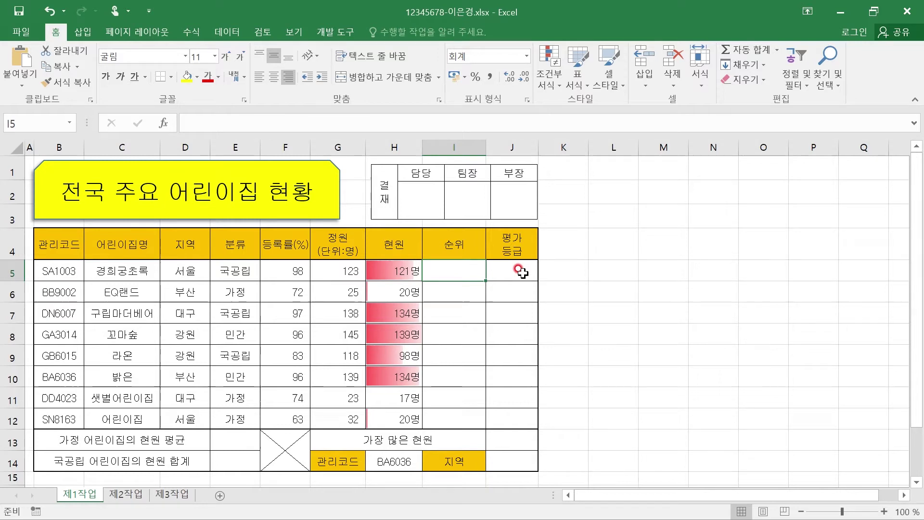
# - Switch to the exam PDF GE05-08A.pdf in Microsoft Edge and bring the 제2작업 instructions on page 2 into view
pyautogui.press('super')
pyautogui.click(447, 505)
pyautogui.scroll(-8, 197, 264)
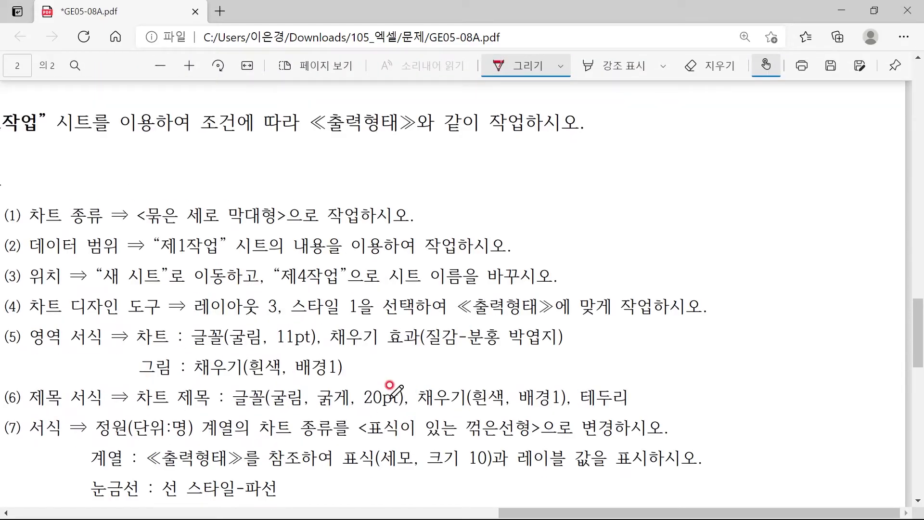
pyautogui.moveTo(512, 513); pyautogui.dragTo(79, 470)
pyautogui.scroll(2, 143, 406)
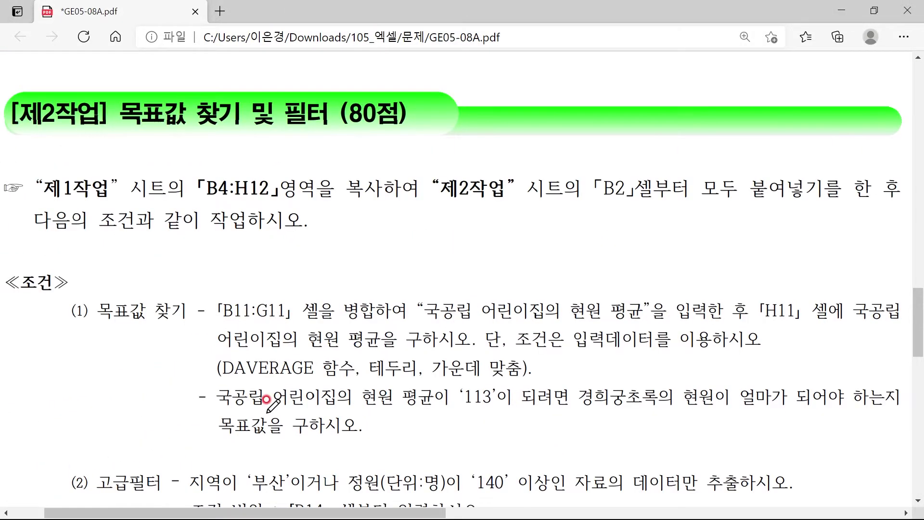
pyautogui.click(159, 67)
pyautogui.click(287, 273)
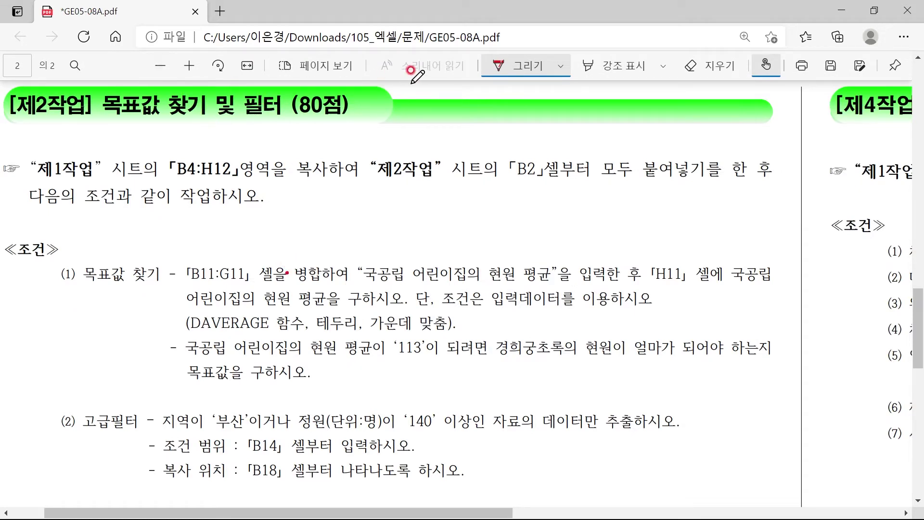
# - Mark 제1작업, B4:H12 and 복사 in the 제2작업 instruction in red and handwrite Ctrl+C beneath 복사
pyautogui.moveTo(31, 177)
pyautogui.mouseDown()
pyautogui.moveTo(241, 182)
pyautogui.moveTo(213, 153)
pyautogui.moveTo(172, 176)
pyautogui.moveTo(240, 162)
pyautogui.mouseUp()
pyautogui.moveTo(285, 184)
pyautogui.mouseDown()
pyautogui.moveTo(343, 180)
pyautogui.moveTo(304, 226)
pyautogui.moveTo(348, 211)
pyautogui.moveTo(337, 233)
pyautogui.moveTo(380, 210)
pyautogui.moveTo(396, 224)
pyautogui.moveTo(408, 202)
pyautogui.moveTo(415, 205)
pyautogui.mouseUp()
pyautogui.moveTo(408, 191)
pyautogui.mouseDown()
pyautogui.moveTo(408, 214)
pyautogui.moveTo(446, 231)
pyautogui.mouseUp()
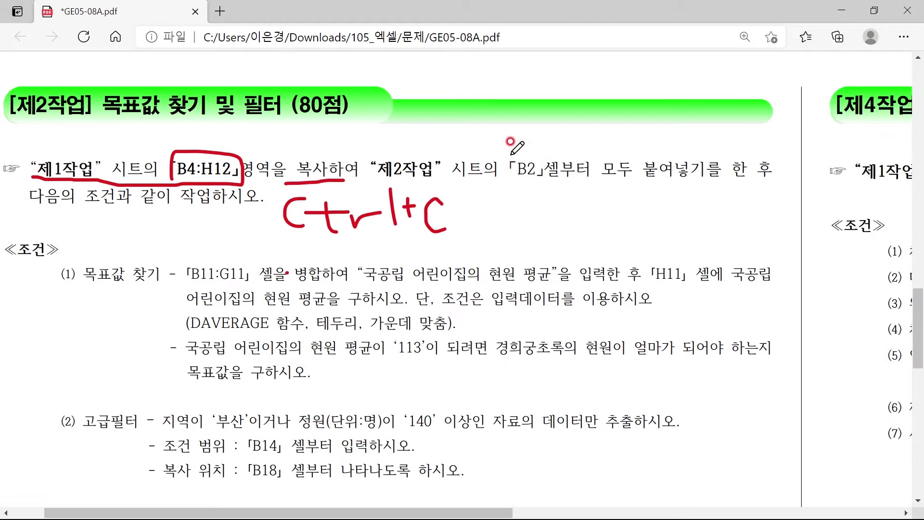
# - Underline 모두, box 붙여넣기를, and handwrite 선택 and 열너비 in red below the paste instruction
pyautogui.moveTo(600, 181)
pyautogui.mouseDown()
pyautogui.moveTo(696, 186)
pyautogui.moveTo(723, 152)
pyautogui.moveTo(651, 182)
pyautogui.mouseUp()
pyautogui.moveTo(598, 198); pyautogui.dragTo(600, 213)
pyautogui.moveTo(613, 201)
pyautogui.mouseDown()
pyautogui.moveTo(608, 212)
pyautogui.moveTo(635, 226)
pyautogui.moveTo(651, 198)
pyautogui.mouseUp()
pyautogui.moveTo(626, 213)
pyautogui.mouseDown()
pyautogui.moveTo(658, 218)
pyautogui.moveTo(676, 204)
pyautogui.moveTo(679, 231)
pyautogui.mouseUp()
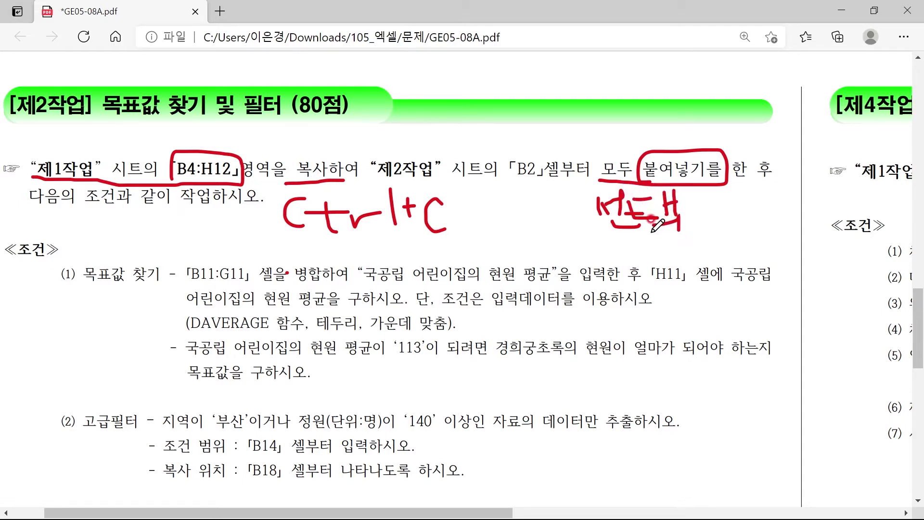
pyautogui.moveTo(733, 202); pyautogui.dragTo(750, 208)
pyautogui.moveTo(742, 218)
pyautogui.mouseDown()
pyautogui.moveTo(754, 216)
pyautogui.moveTo(762, 246)
pyautogui.mouseUp()
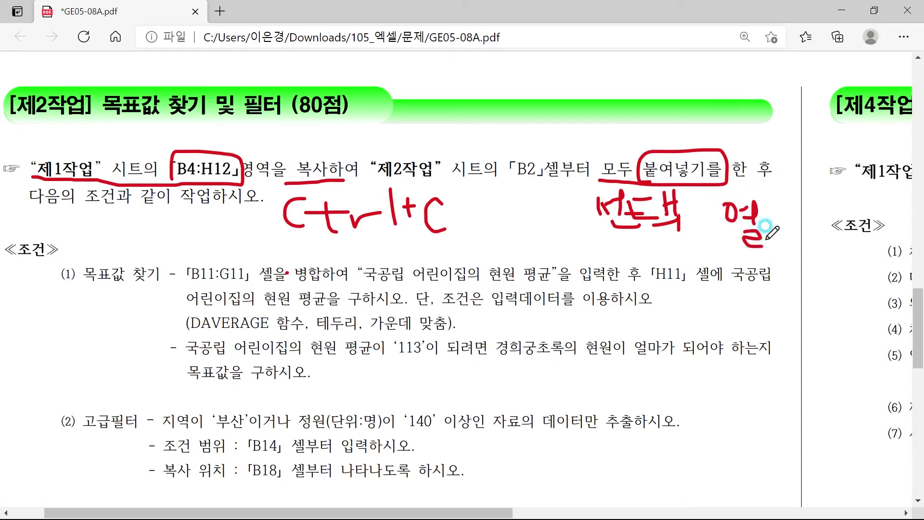
pyautogui.moveTo(770, 207)
pyautogui.mouseDown()
pyautogui.moveTo(797, 242)
pyautogui.moveTo(815, 223)
pyautogui.moveTo(822, 253)
pyautogui.mouseUp()
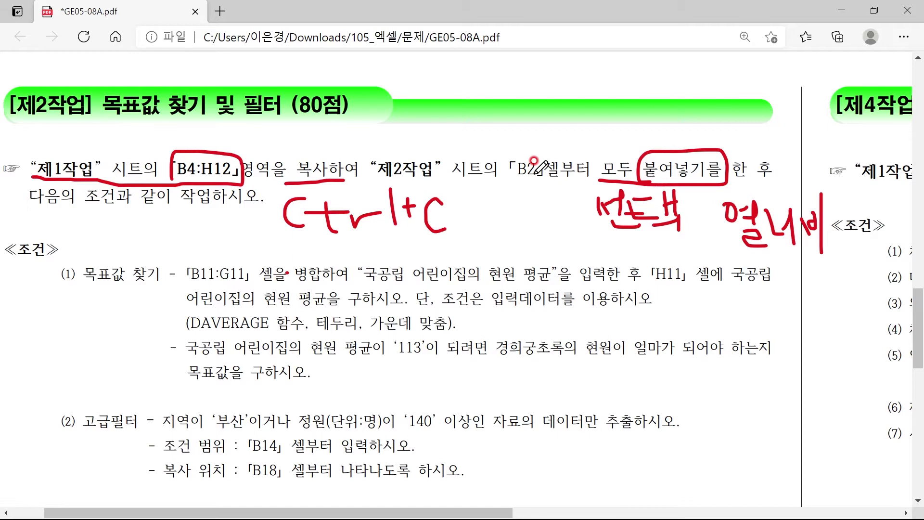
# - Switch back to Excel and copy the table range B4:H12 on the 제1작업 sheet
pyautogui.press('super')
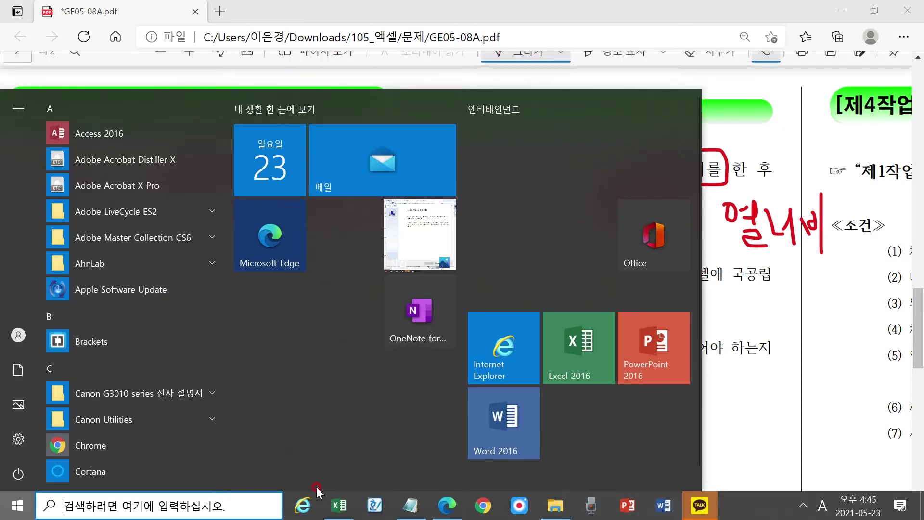
pyautogui.click(345, 507)
pyautogui.moveTo(77, 243); pyautogui.dragTo(402, 417)
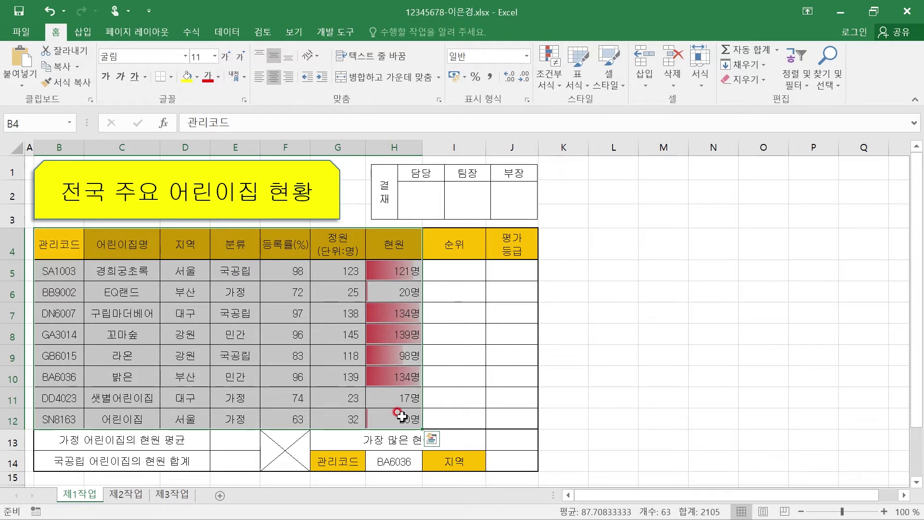
pyautogui.hotkey('ctrl', 'c')
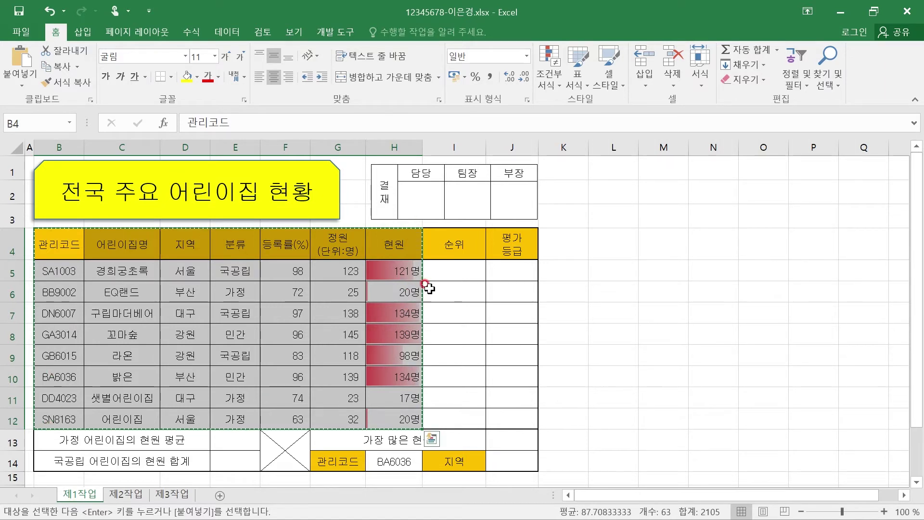
# - On the 제2작업 sheet, paste the copied range's column widths (열 너비) from B2 and paste the full table there
pyautogui.click(133, 496)
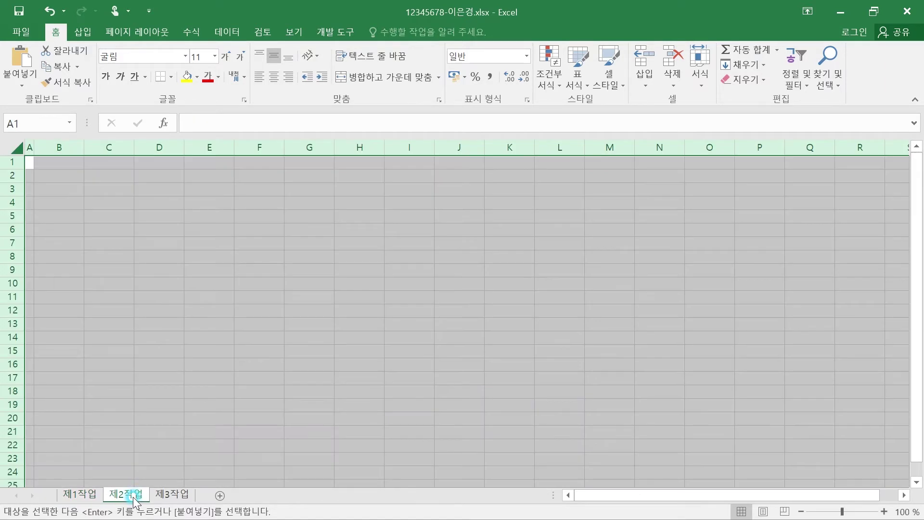
pyautogui.click(44, 173)
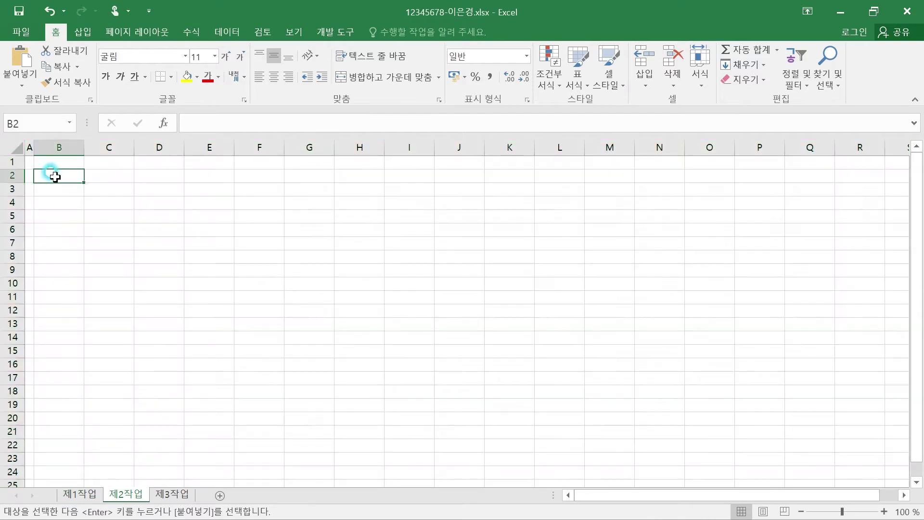
pyautogui.rightClick(45, 176)
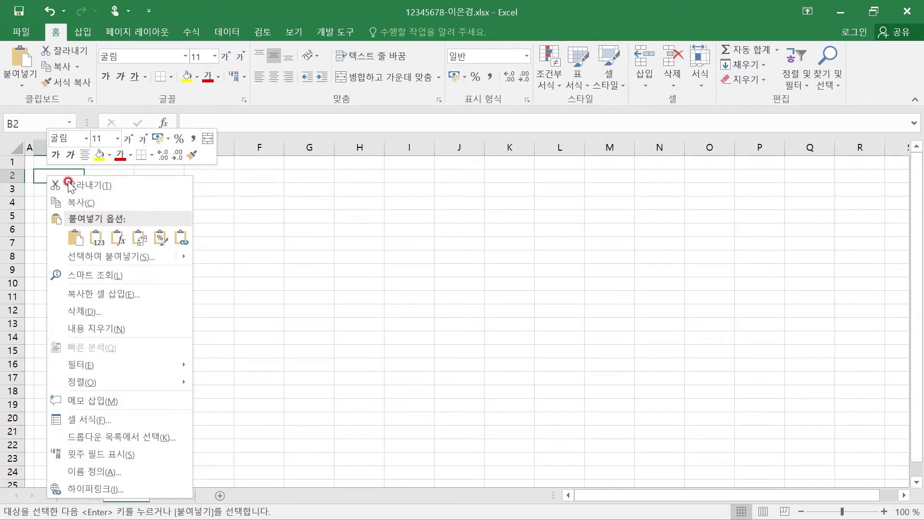
pyautogui.moveTo(77, 258)
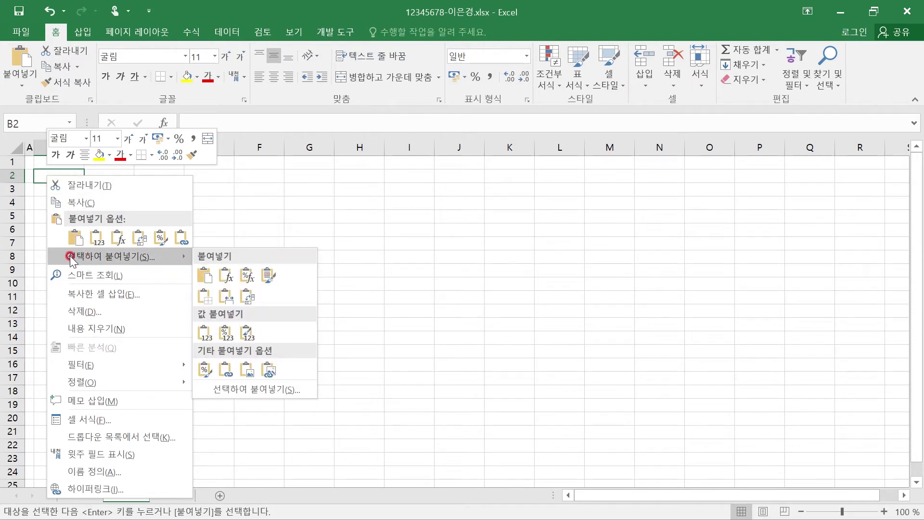
pyautogui.click(89, 256)
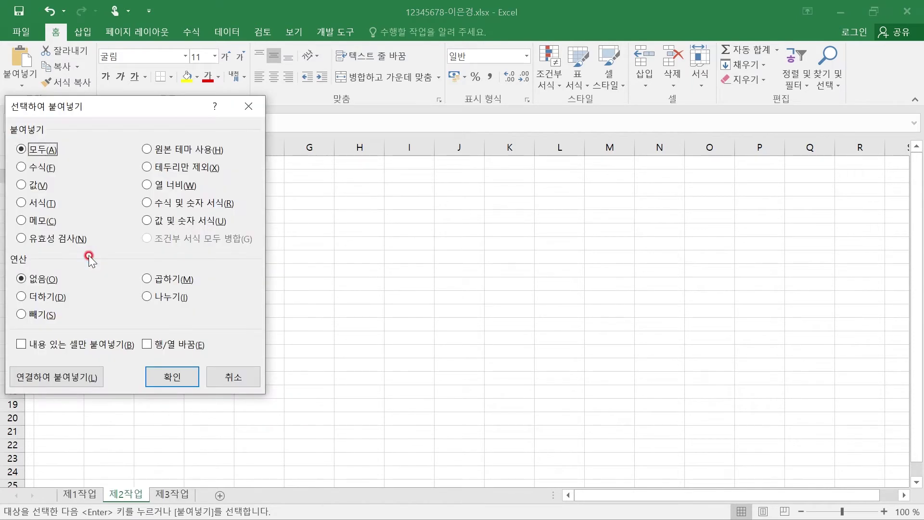
pyautogui.click(148, 186)
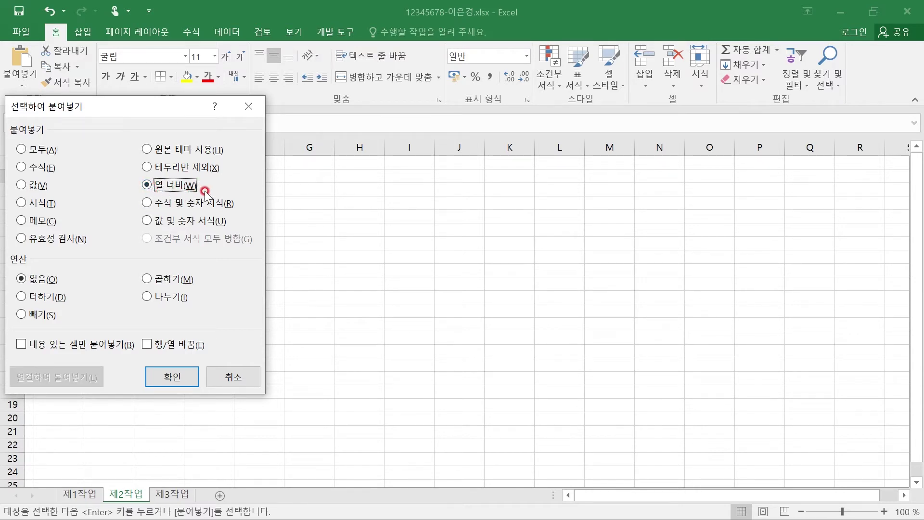
pyautogui.click(178, 376)
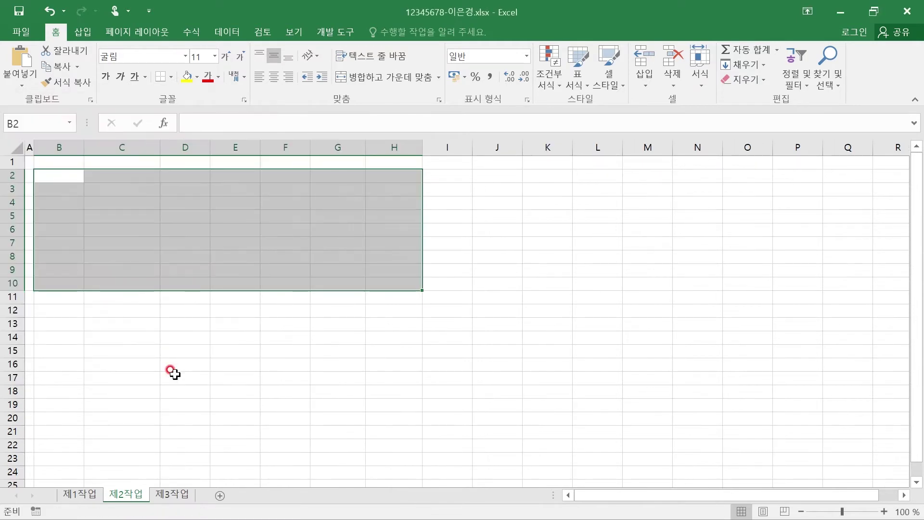
pyautogui.press('Return')
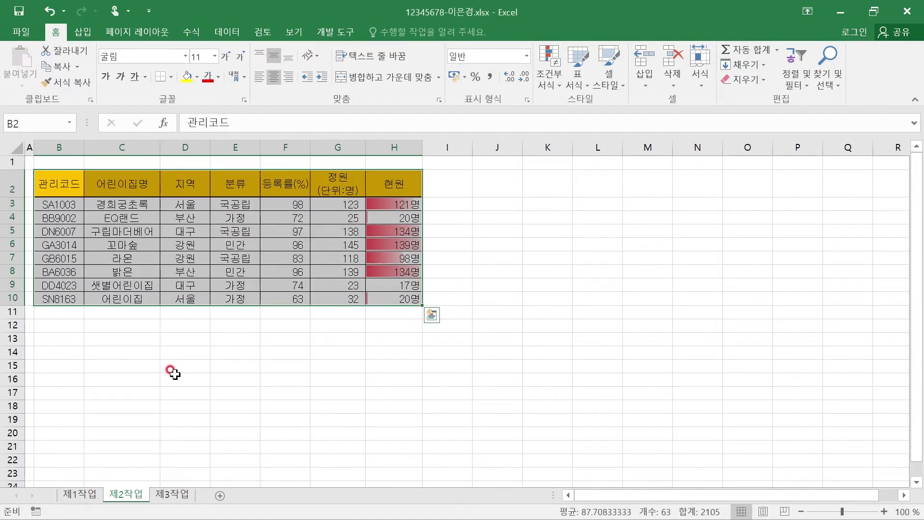
pyautogui.click(128, 353)
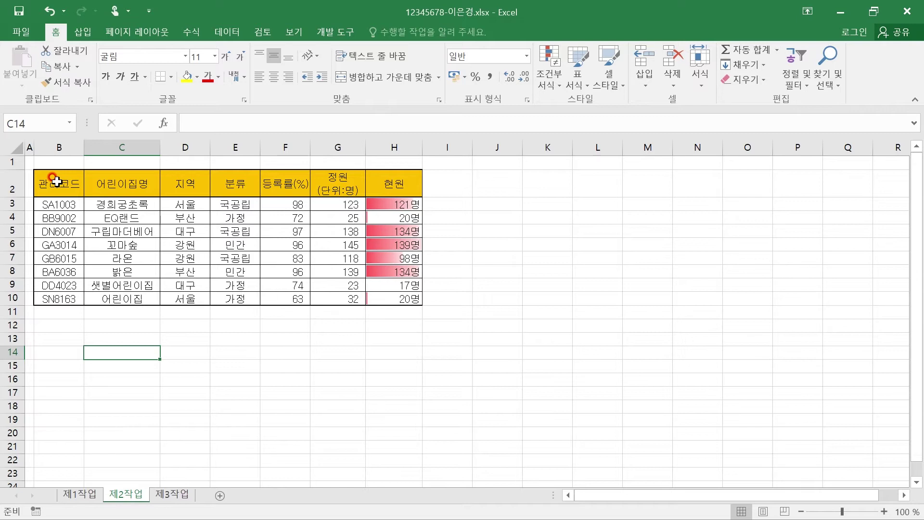
# - Switch to the GE05-08A.pdf exam in Edge, mark 목표값 찾기 with a red star and underline, and underline DAVERAGE 함수
pyautogui.press('super')
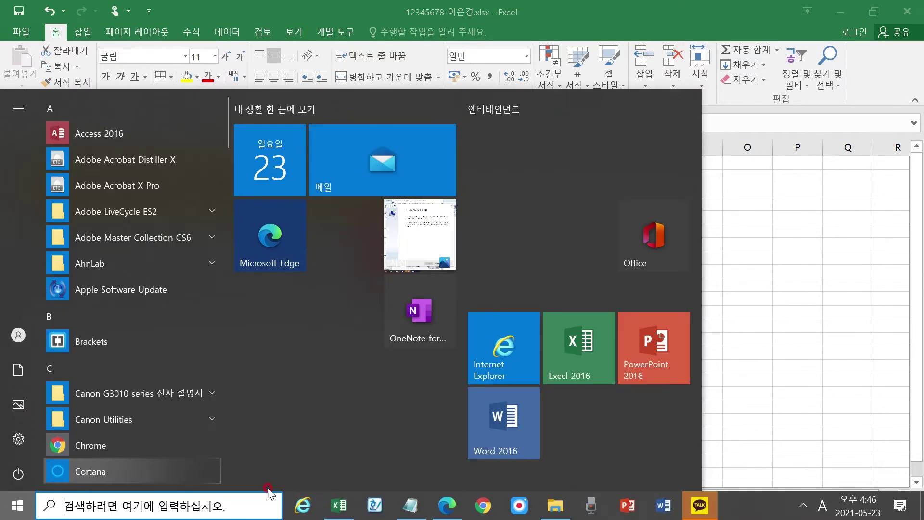
pyautogui.click(445, 508)
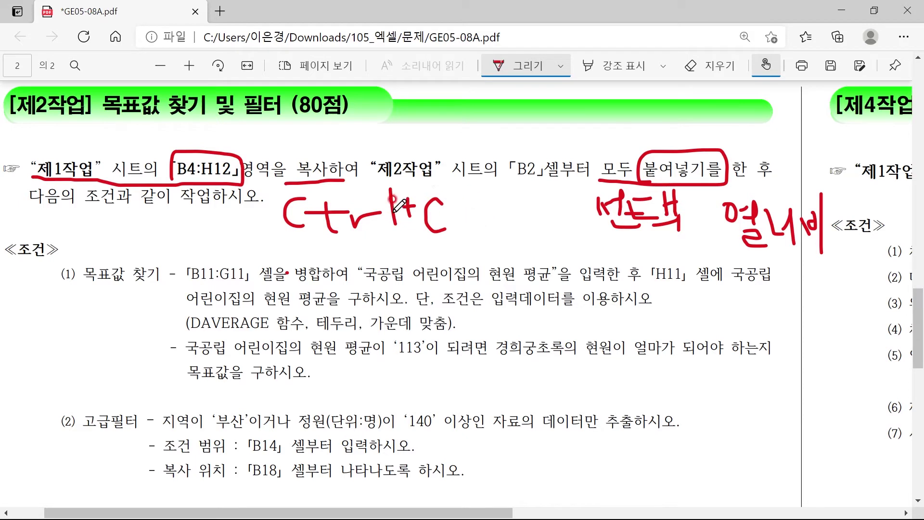
pyautogui.moveTo(74, 260)
pyautogui.mouseDown()
pyautogui.moveTo(84, 294)
pyautogui.moveTo(54, 277)
pyautogui.moveTo(83, 252)
pyautogui.mouseUp()
pyautogui.moveTo(86, 283); pyautogui.dragTo(159, 284)
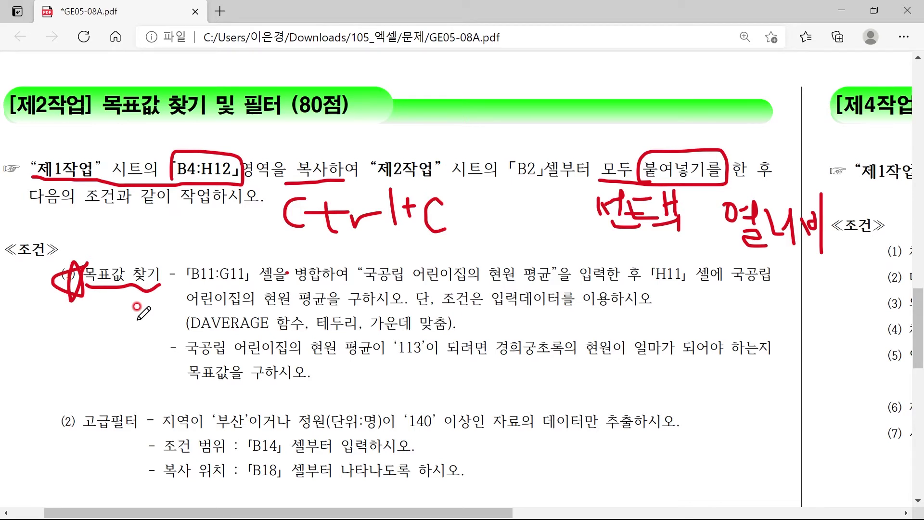
pyautogui.moveTo(187, 327); pyautogui.dragTo(297, 332)
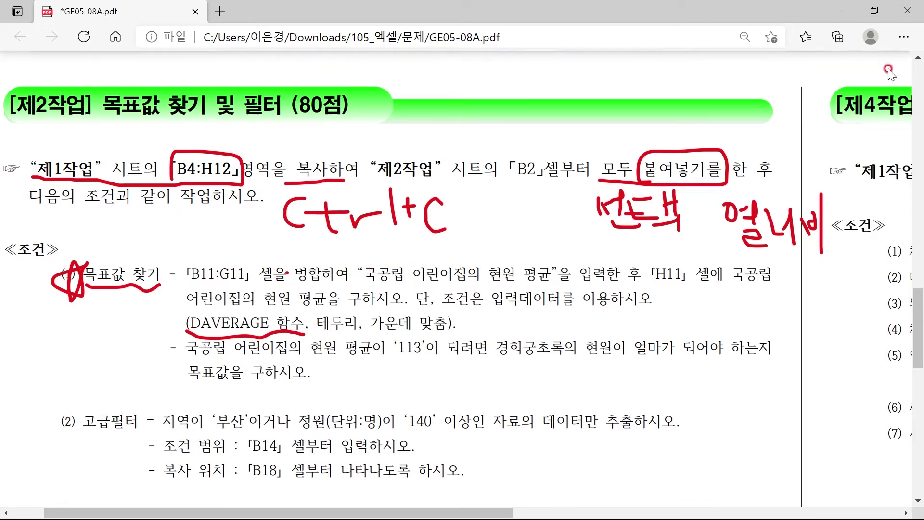
# - Switch back to Excel, merge and center B11:G11 on the 제2작업 sheet and enter 국공립 어린이집의 현원 평균
pyautogui.moveTo(920, 53)
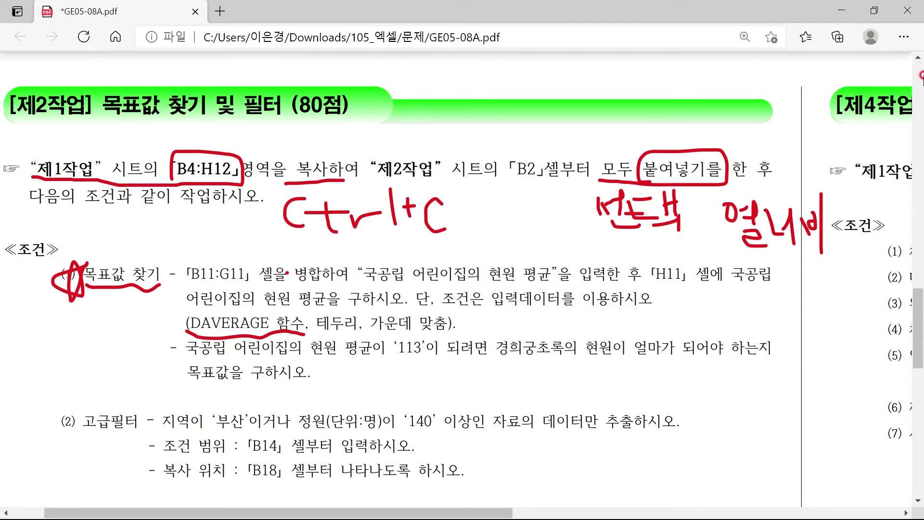
pyautogui.press('super')
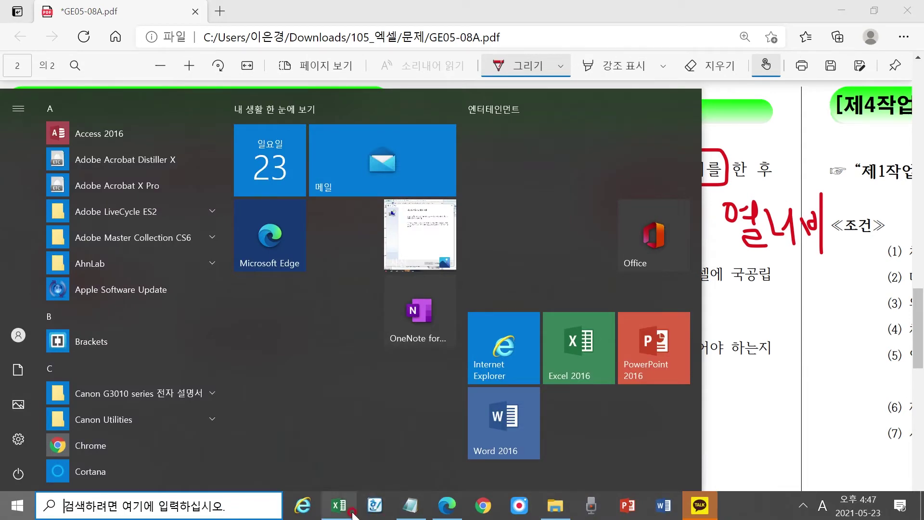
pyautogui.click(339, 505)
pyautogui.moveTo(60, 313); pyautogui.dragTo(346, 316)
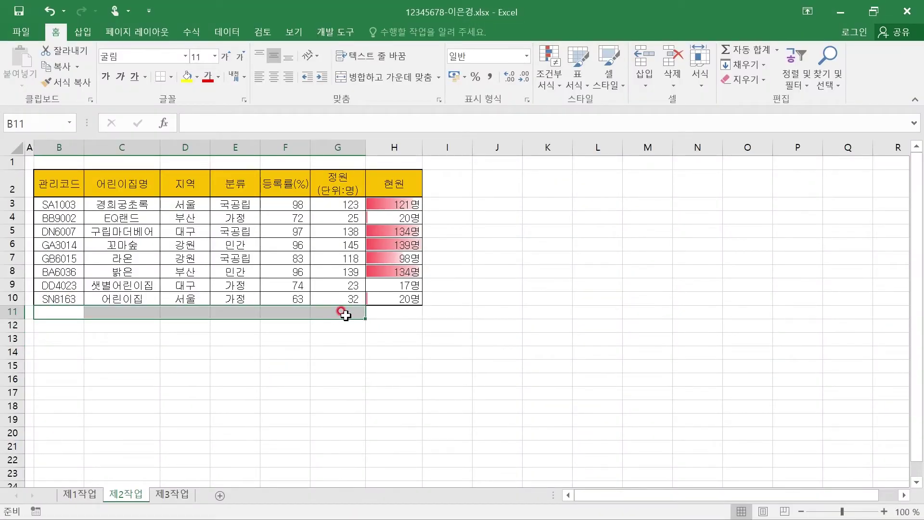
pyautogui.click(374, 77)
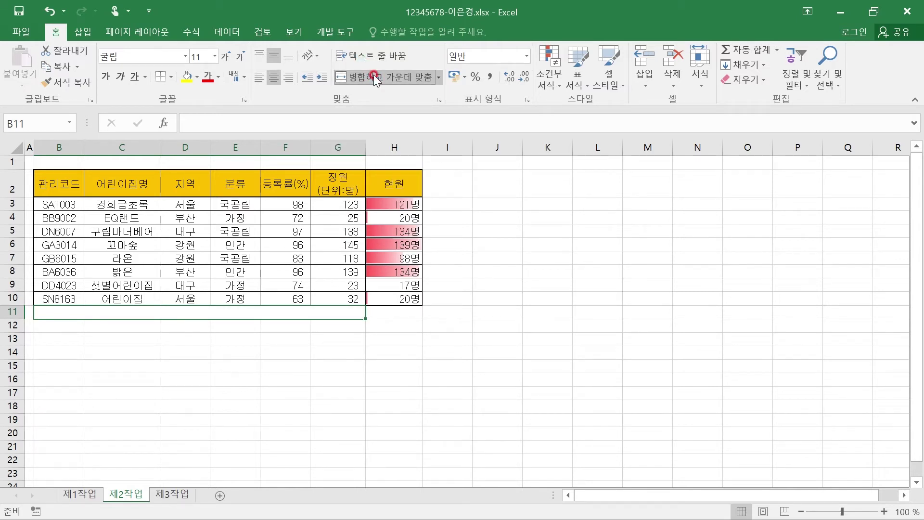
pyautogui.write('rn')
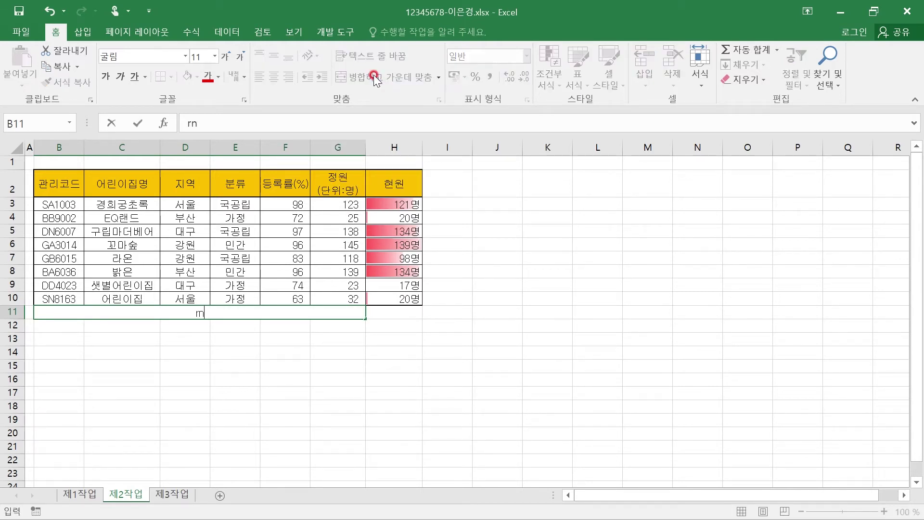
pyautogui.press('BackSpace')
pyautogui.write('국고')
pyautogui.write('립')
pyautogui.write(' 어린이집의')
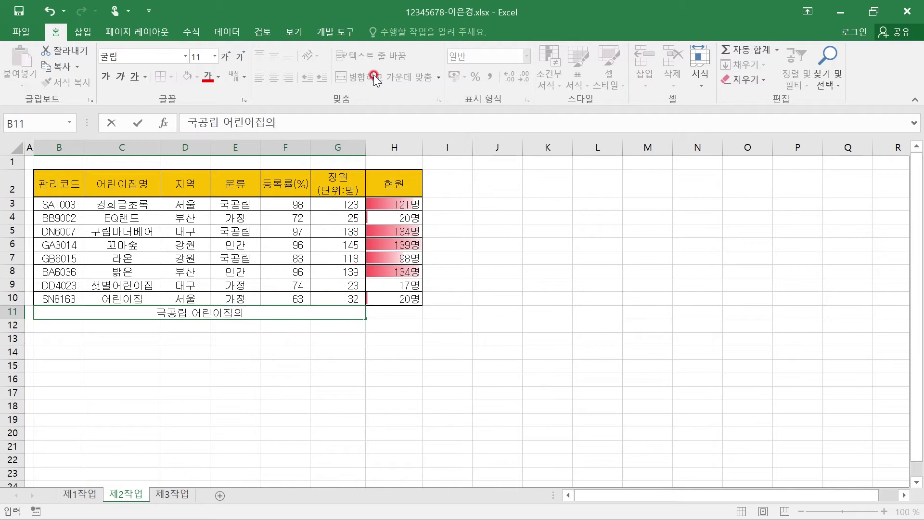
pyautogui.write(' 현원 평균')
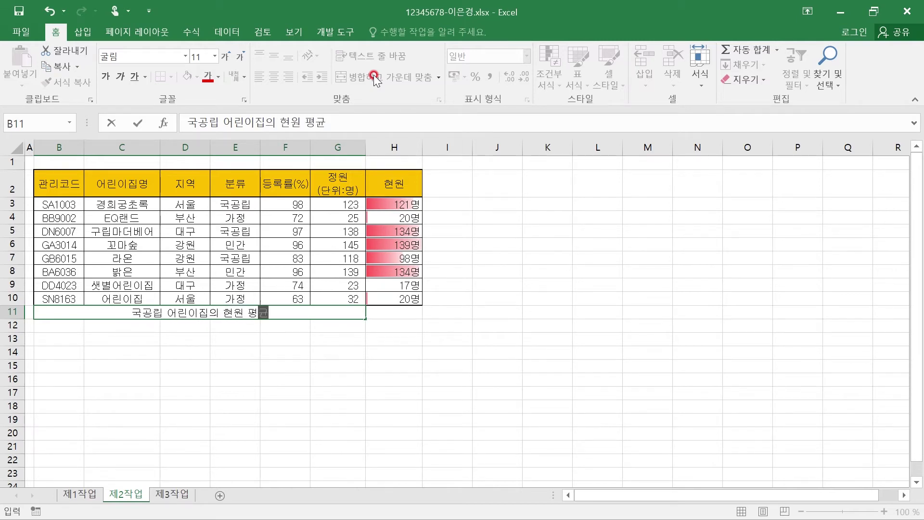
# - Switch to the exam PDF in Edge, circle H11 in red, underline 현원 평균을 and outline DAVERAGE
pyautogui.press('super')
pyautogui.click(447, 506)
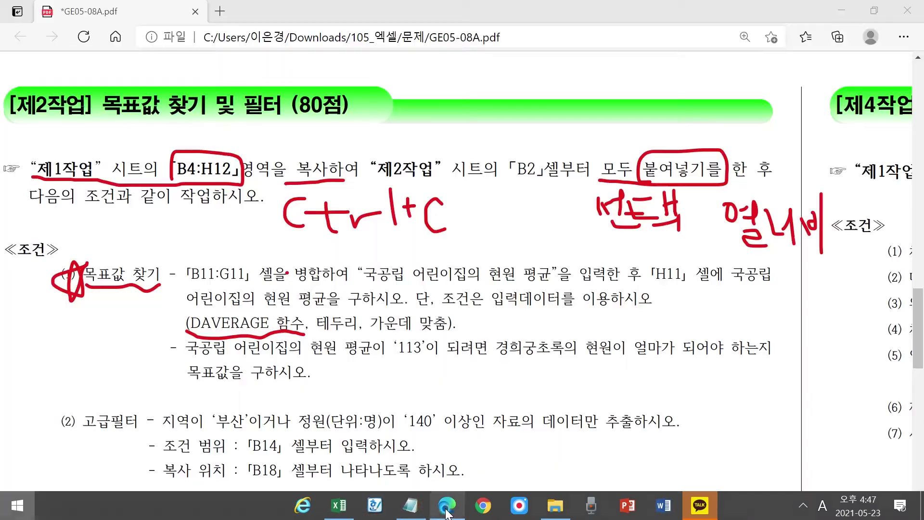
pyautogui.moveTo(696, 277)
pyautogui.mouseDown()
pyautogui.moveTo(676, 289)
pyautogui.moveTo(645, 262)
pyautogui.moveTo(692, 287)
pyautogui.mouseUp()
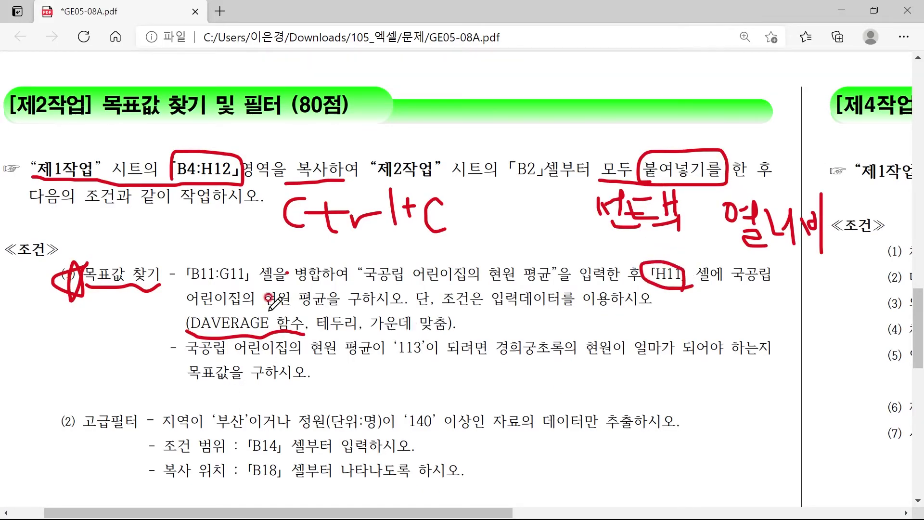
pyautogui.moveTo(254, 307); pyautogui.dragTo(331, 311)
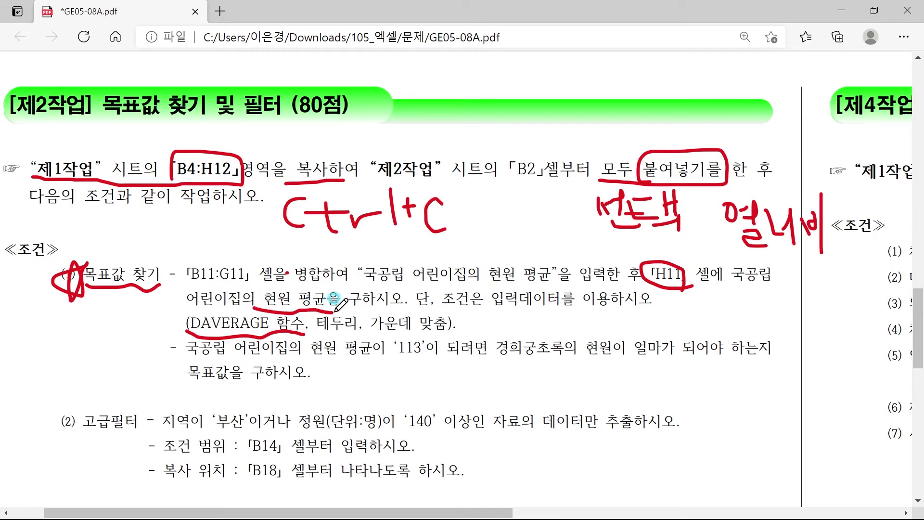
pyautogui.moveTo(192, 322)
pyautogui.mouseDown()
pyautogui.moveTo(189, 308)
pyautogui.moveTo(280, 301)
pyautogui.moveTo(280, 322)
pyautogui.mouseUp()
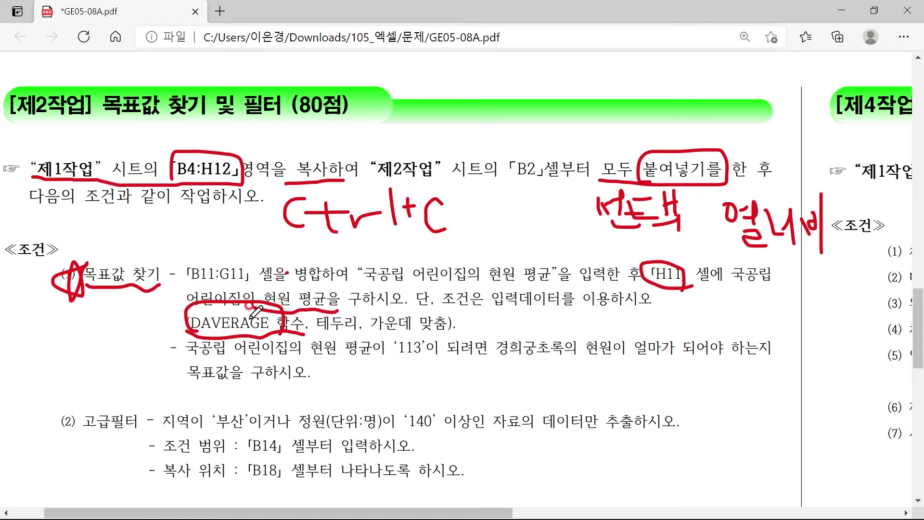
# - Switch back to Excel, commit the merged label in B11 and select cell H11
pyautogui.press('super')
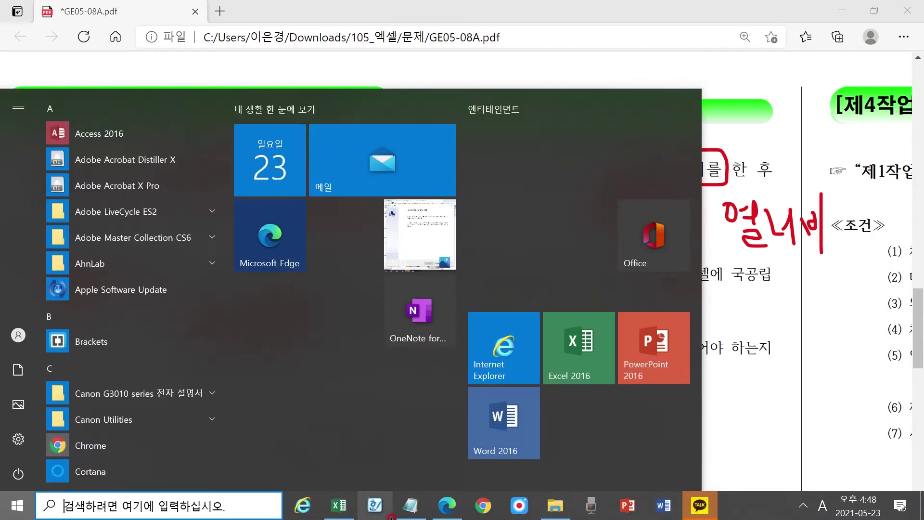
pyautogui.click(338, 504)
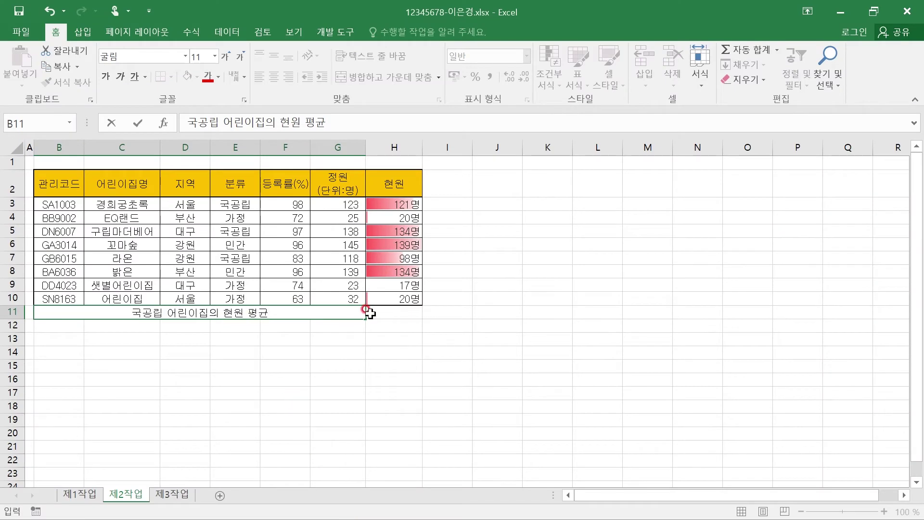
pyautogui.click(393, 311)
# - Examine the 분류 column to find the 국공립 rows and look at their 현원 values
pyautogui.click(235, 204)
pyautogui.click(236, 231)
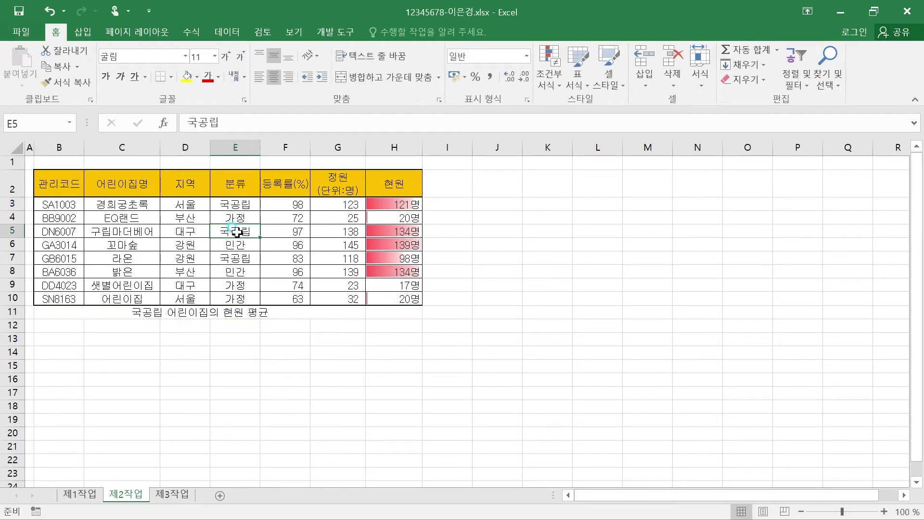
pyautogui.click(235, 245)
pyautogui.click(235, 218)
pyautogui.click(235, 272)
pyautogui.click(235, 286)
pyautogui.click(235, 299)
pyautogui.click(385, 314)
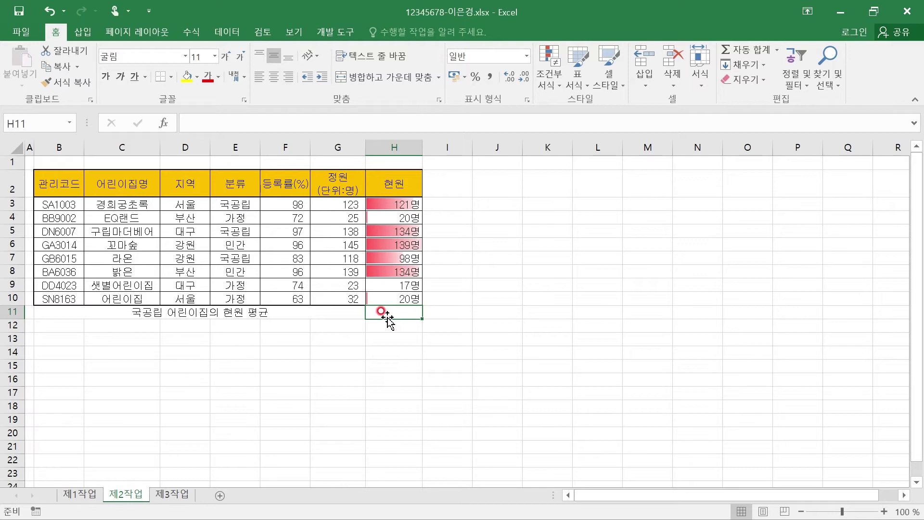
pyautogui.press('F12')
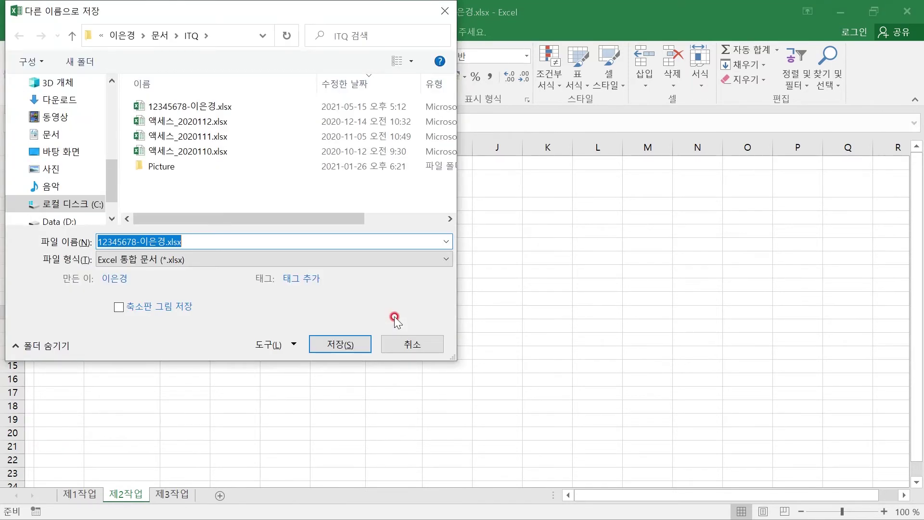
pyautogui.click(412, 343)
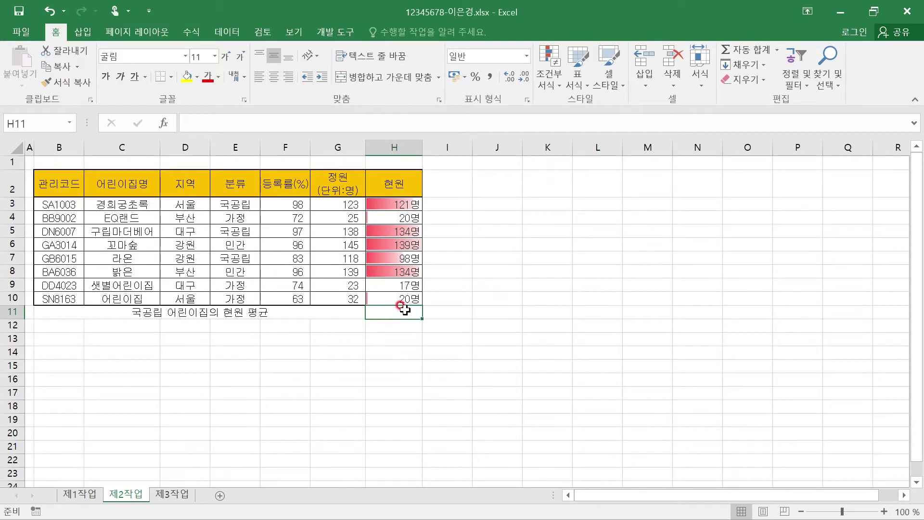
pyautogui.click(242, 202)
pyautogui.click(233, 232)
pyautogui.click(241, 259)
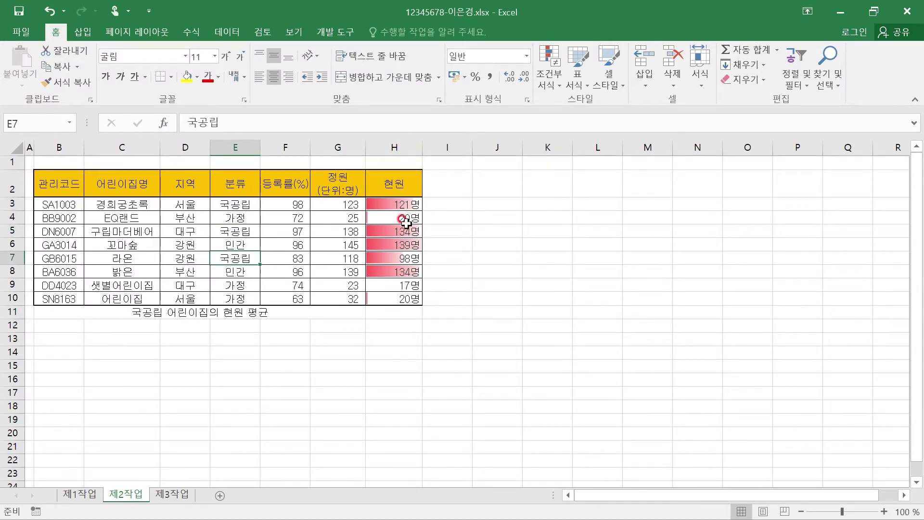
pyautogui.click(394, 203)
# - Start a DAVERAGE formula in H11 and open its function arguments dialog
pyautogui.click(393, 312)
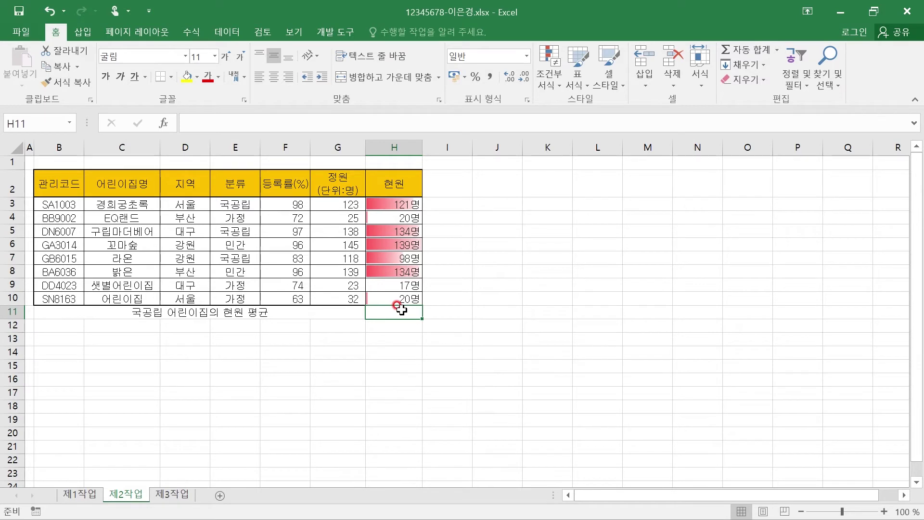
pyautogui.write('=')
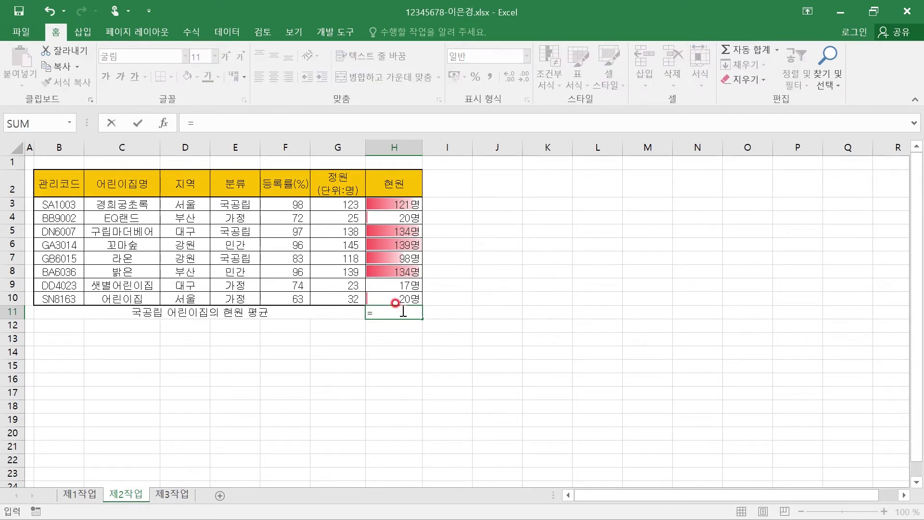
pyautogui.write('ㅇ')
pyautogui.write('daver')
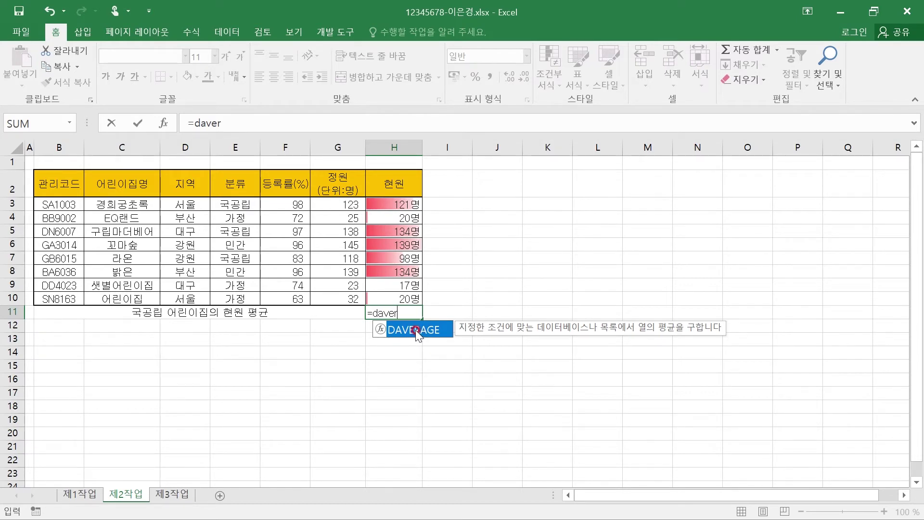
pyautogui.doubleClick(415, 330)
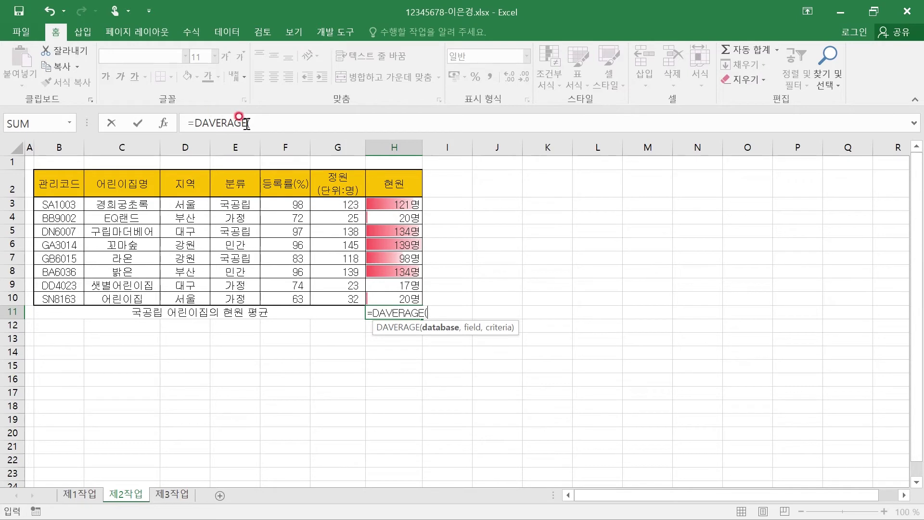
pyautogui.click(163, 127)
# - Move the function arguments dialog clear of the table and set DAVERAGE's Database to B2:H10
pyautogui.moveTo(614, 30); pyautogui.dragTo(597, 171)
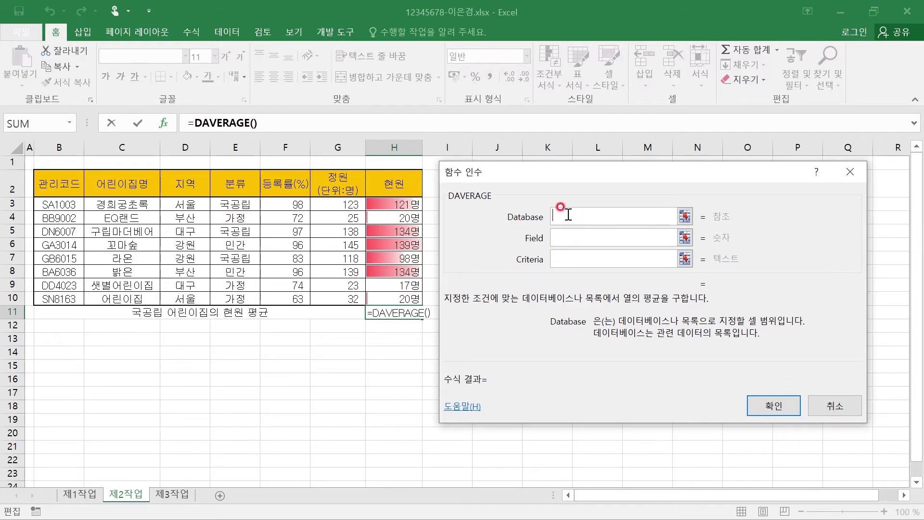
pyautogui.moveTo(526, 217); pyautogui.dragTo(544, 219)
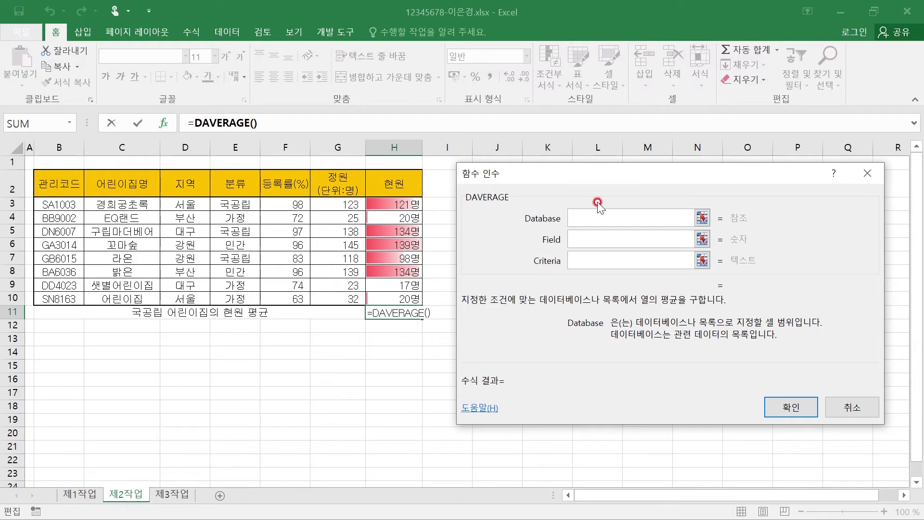
pyautogui.moveTo(585, 183); pyautogui.dragTo(560, 164)
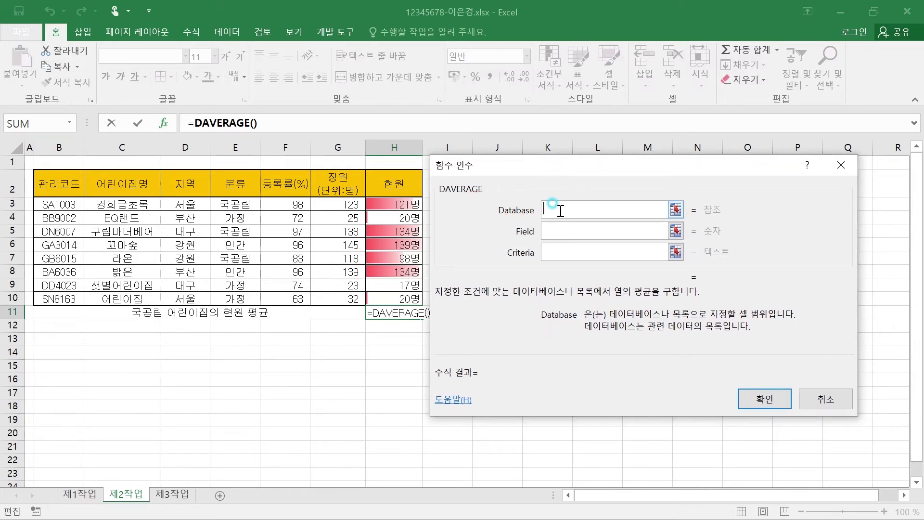
pyautogui.moveTo(643, 166); pyautogui.dragTo(507, 167)
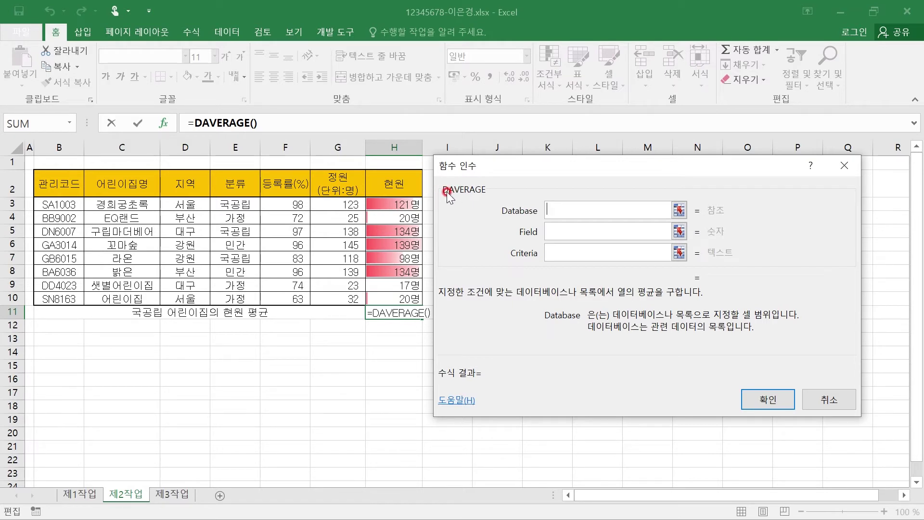
pyautogui.click(59, 180)
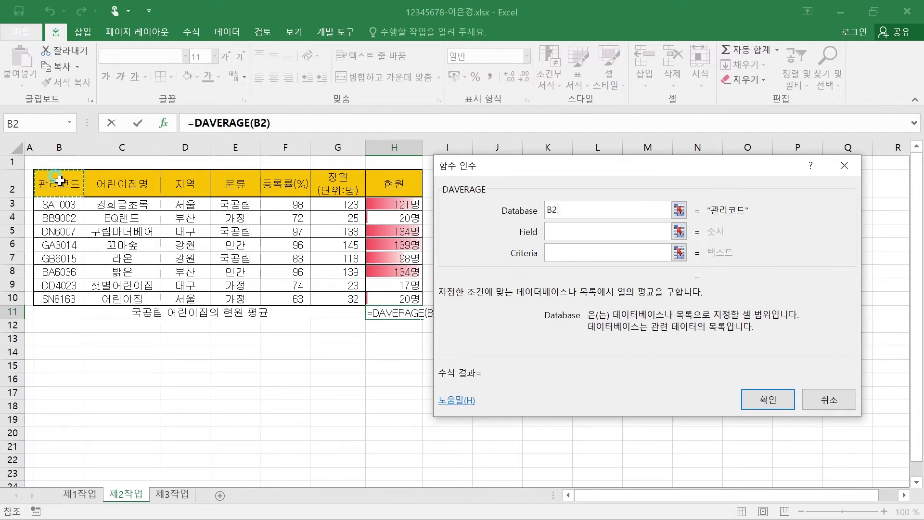
pyautogui.moveTo(60, 181); pyautogui.dragTo(393, 295)
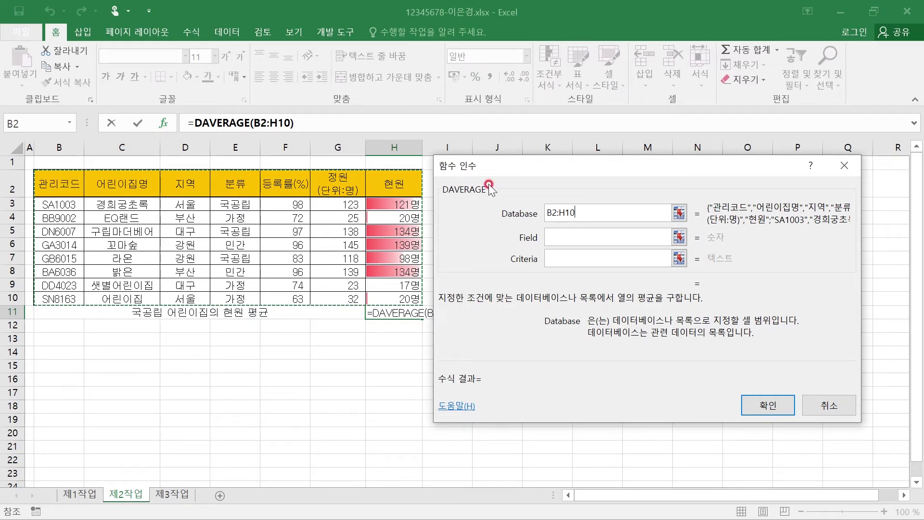
# - Set DAVERAGE's Field to the 현원 header cell H2
pyautogui.click(539, 241)
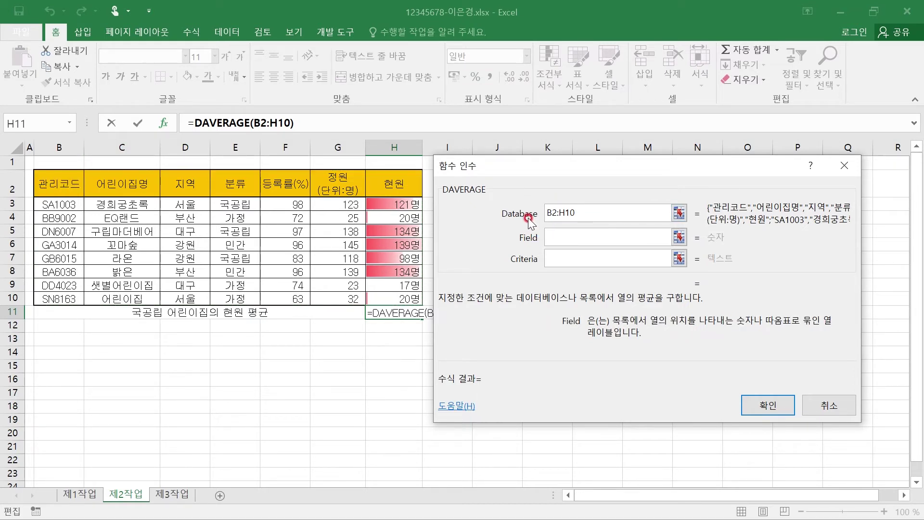
pyautogui.moveTo(554, 164); pyautogui.dragTo(585, 125)
pyautogui.click(582, 192)
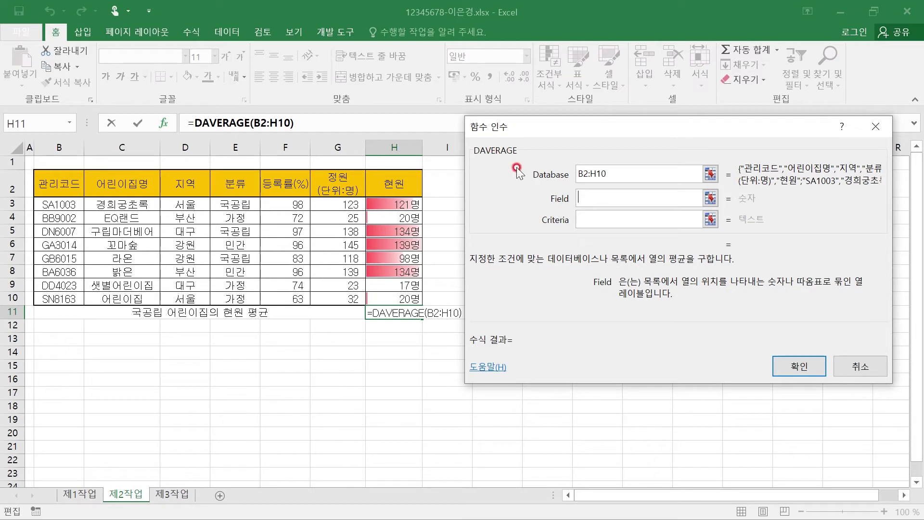
pyautogui.click(388, 181)
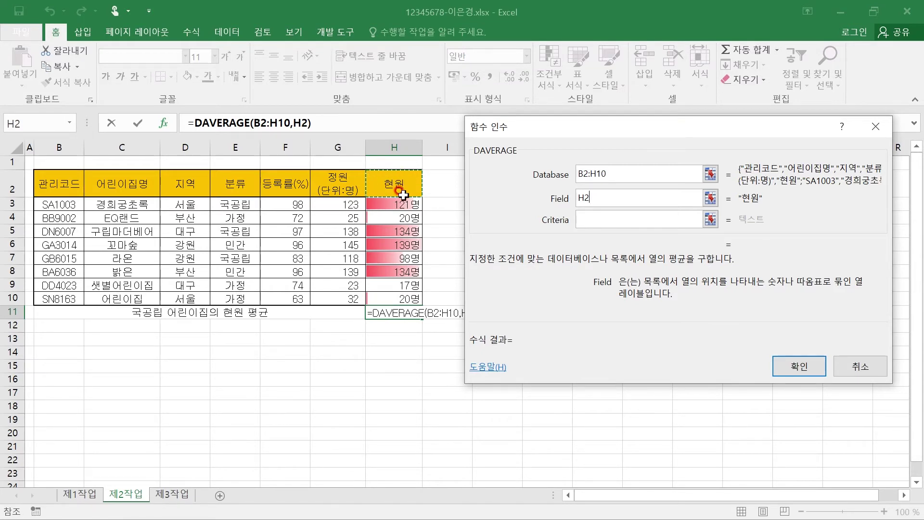
# - Set DAVERAGE's Criteria to E2:E3, the 분류 header with 국공립, and complete the formula in H11
pyautogui.click(594, 217)
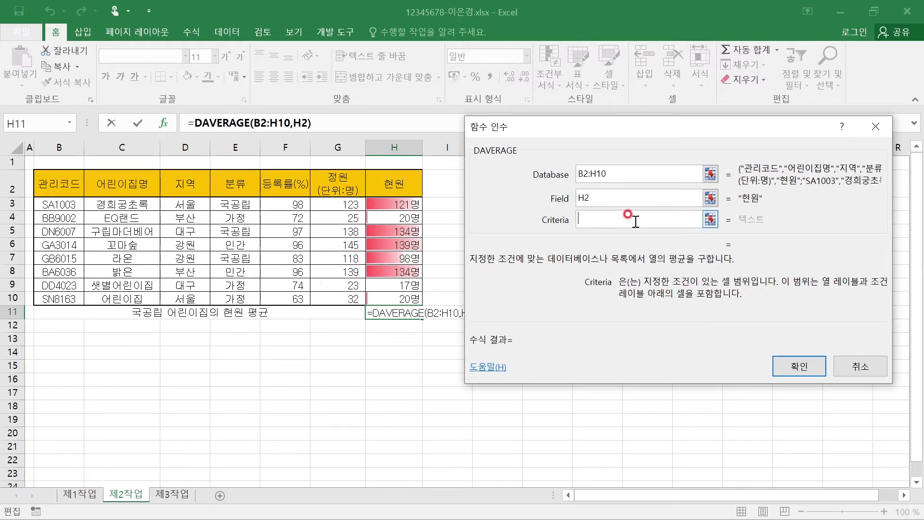
pyautogui.click(232, 182)
pyautogui.moveTo(232, 182); pyautogui.dragTo(235, 201)
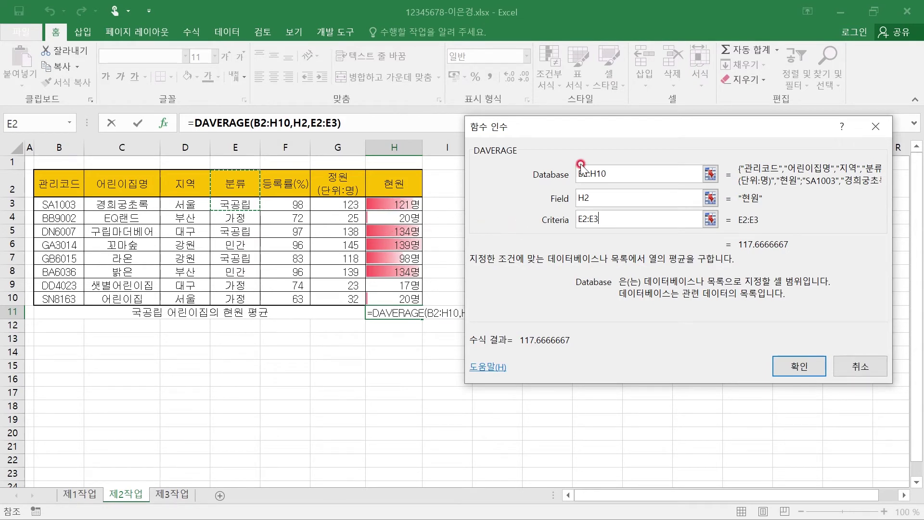
pyautogui.click(803, 366)
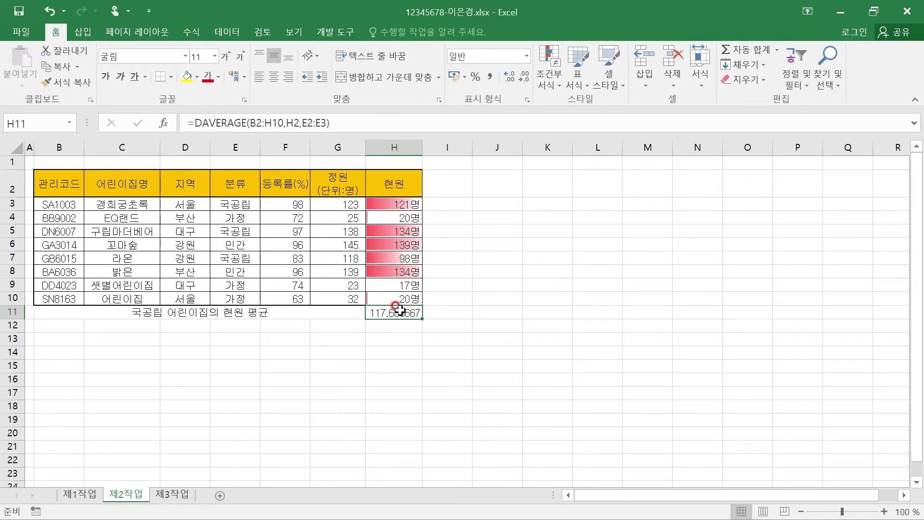
# - Reduce the displayed decimal places of the average in H11 until it shows a whole number
pyautogui.click(511, 78)
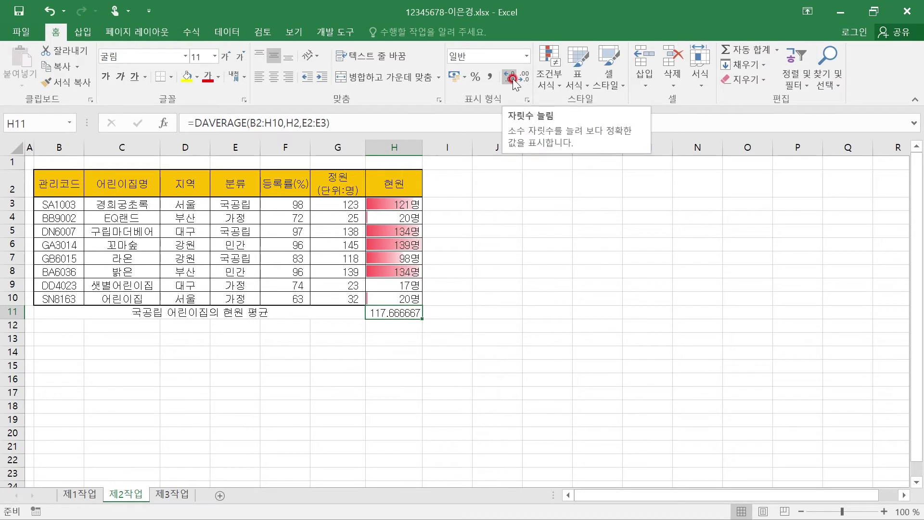
pyautogui.click(527, 76)
pyautogui.click(527, 76)
pyautogui.click(528, 77)
pyautogui.click(527, 79)
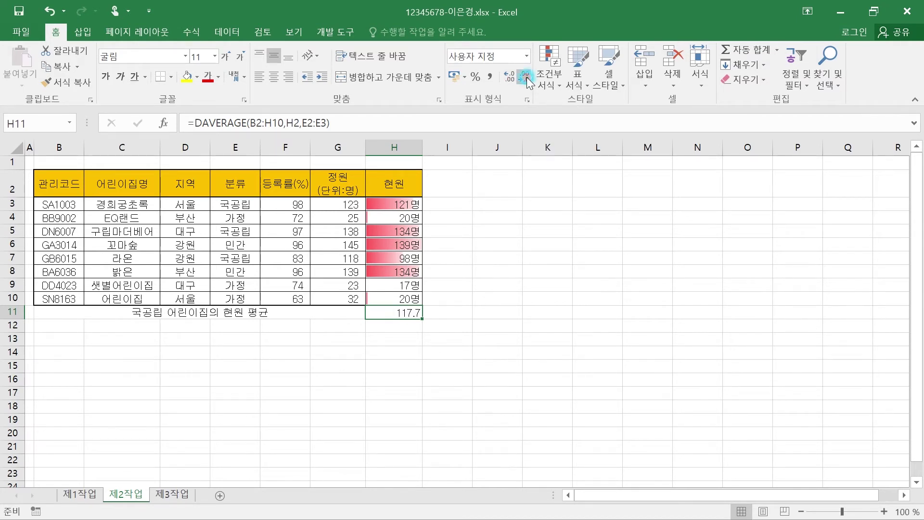
pyautogui.click(527, 79)
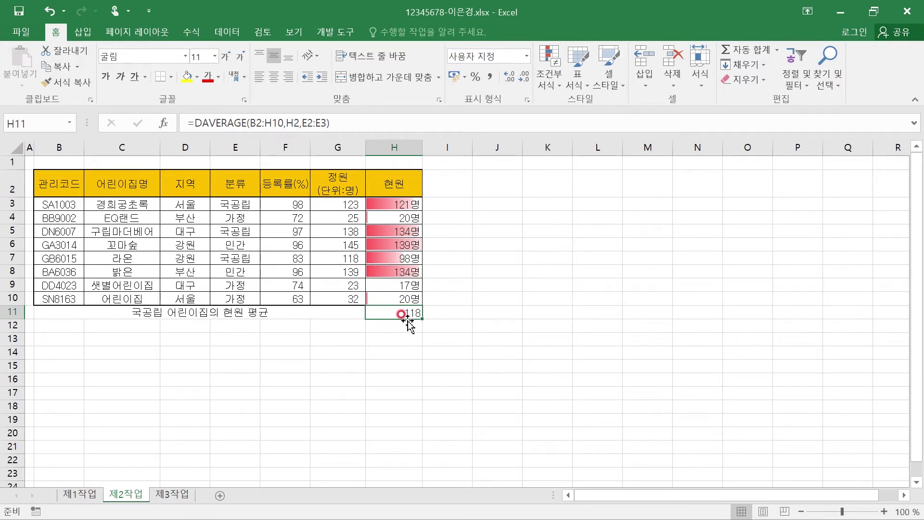
# - Switch to the exam PDF in Edge and mark '113' and 경희궁초록의 현원 in the goal seek condition with red pen
pyautogui.press('super')
pyautogui.click(339, 510)
pyautogui.press('super')
pyautogui.click(443, 509)
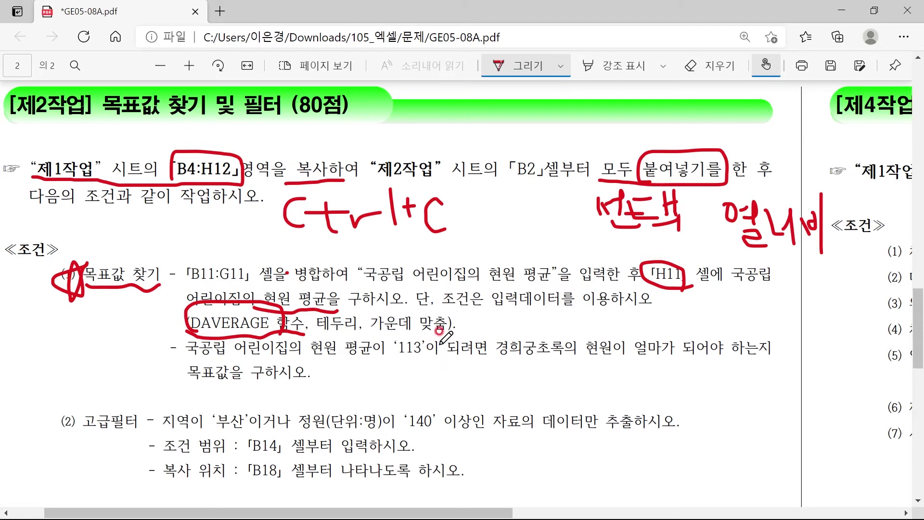
pyautogui.moveTo(422, 329)
pyautogui.mouseDown()
pyautogui.moveTo(391, 358)
pyautogui.moveTo(432, 339)
pyautogui.mouseUp()
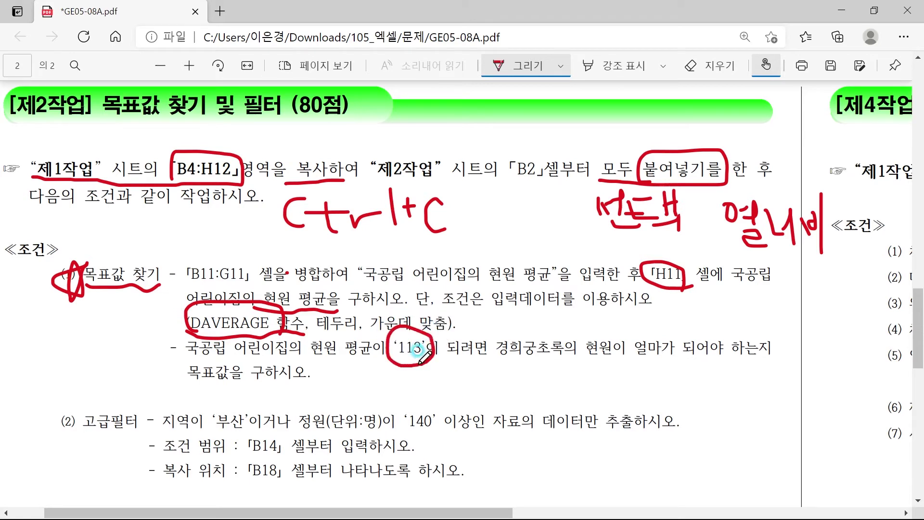
pyautogui.moveTo(495, 360)
pyautogui.mouseDown()
pyautogui.moveTo(645, 343)
pyautogui.moveTo(573, 337)
pyautogui.moveTo(621, 333)
pyautogui.moveTo(625, 364)
pyautogui.mouseUp()
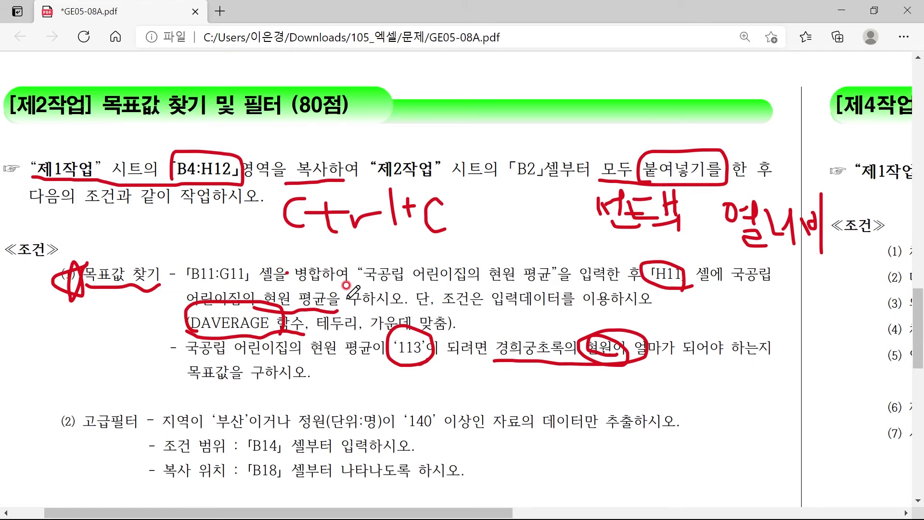
# - Switch back to Excel and open Goal Seek (목표값 찾기) with H11 as the formula cell, moving the dialog beside the table
pyautogui.press('super')
pyautogui.click(343, 509)
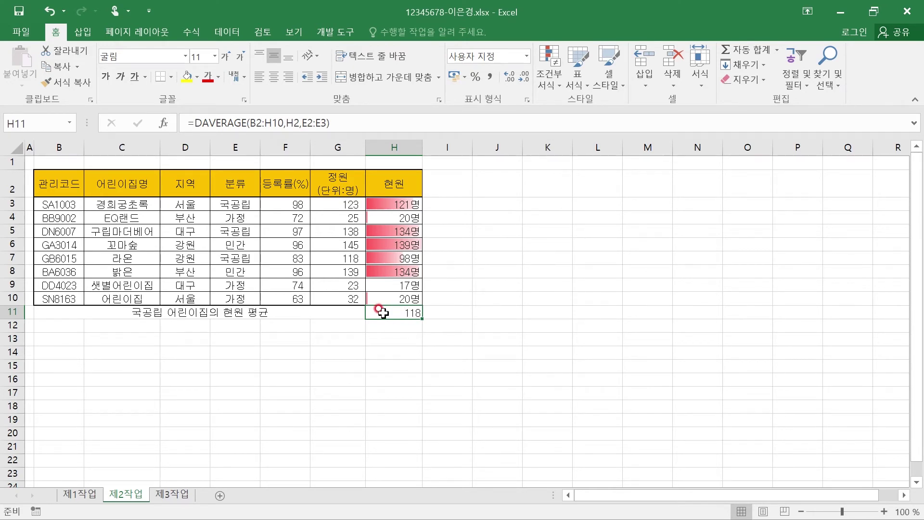
pyautogui.click(392, 338)
pyautogui.click(392, 313)
pyautogui.click(227, 31)
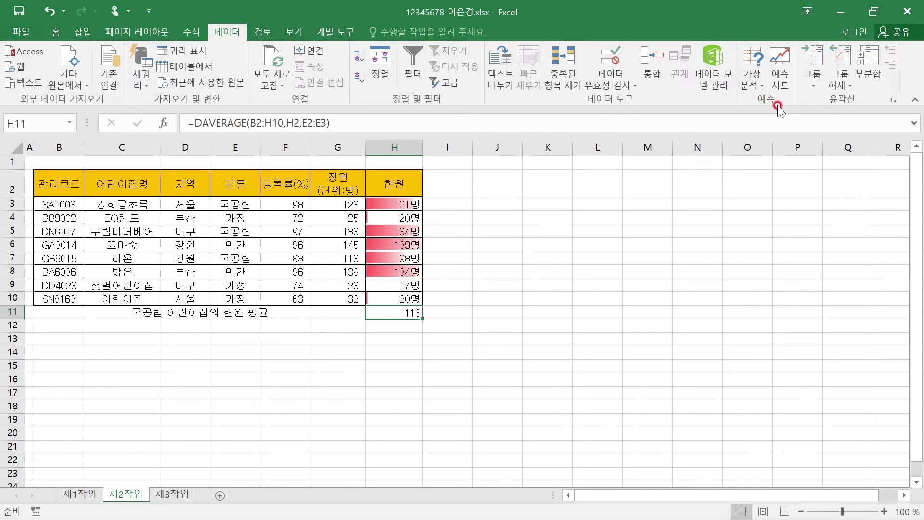
pyautogui.click(755, 57)
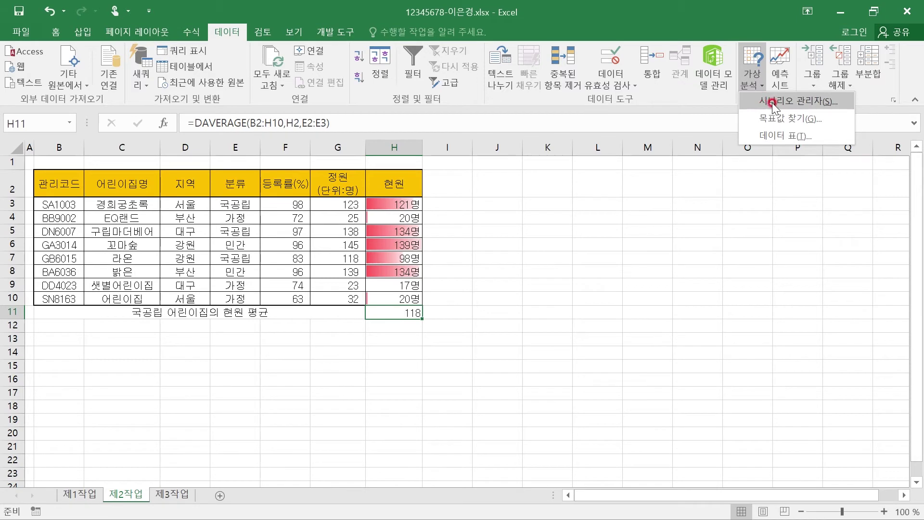
pyautogui.click(790, 118)
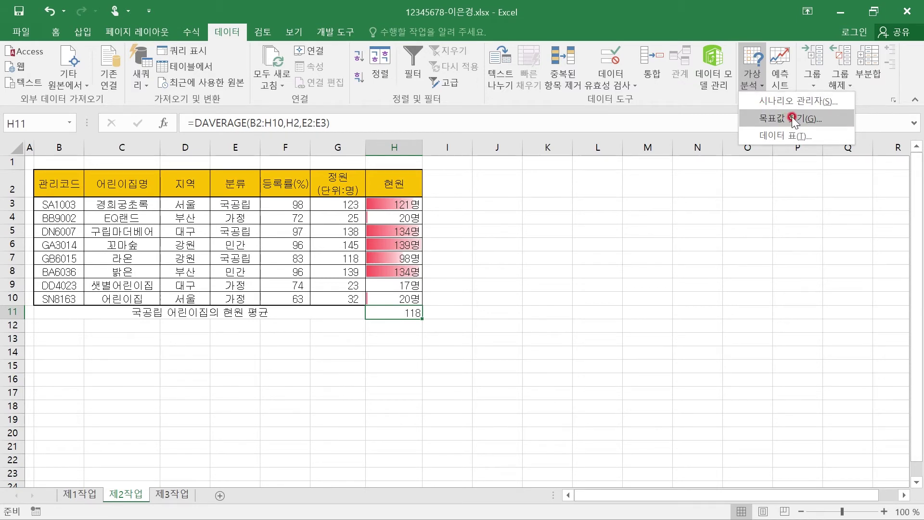
pyautogui.moveTo(655, 192); pyautogui.dragTo(524, 183)
pyautogui.click(541, 207)
pyautogui.click(411, 314)
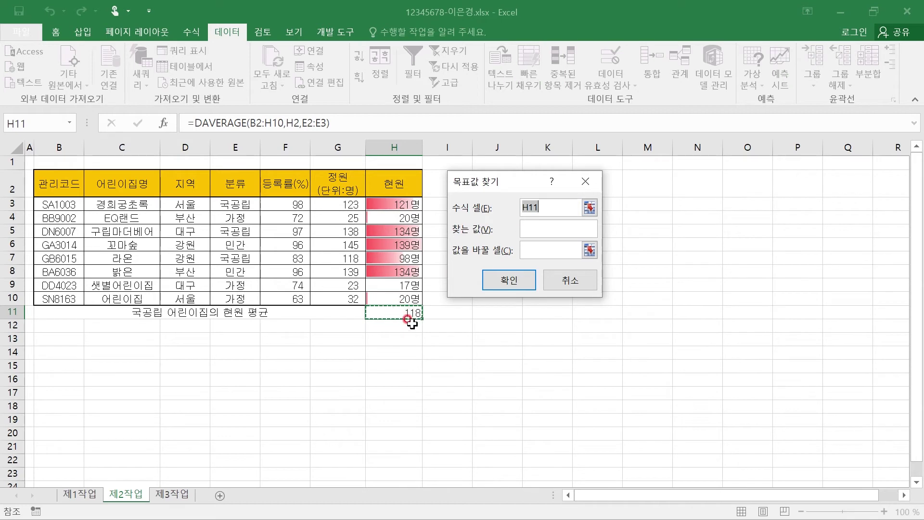
# - Run Goal Seek with a target value of 113 and 경희궁초록's 현원 cell H3 as the changing cell, keeping the solution
pyautogui.click(475, 228)
pyautogui.click(537, 225)
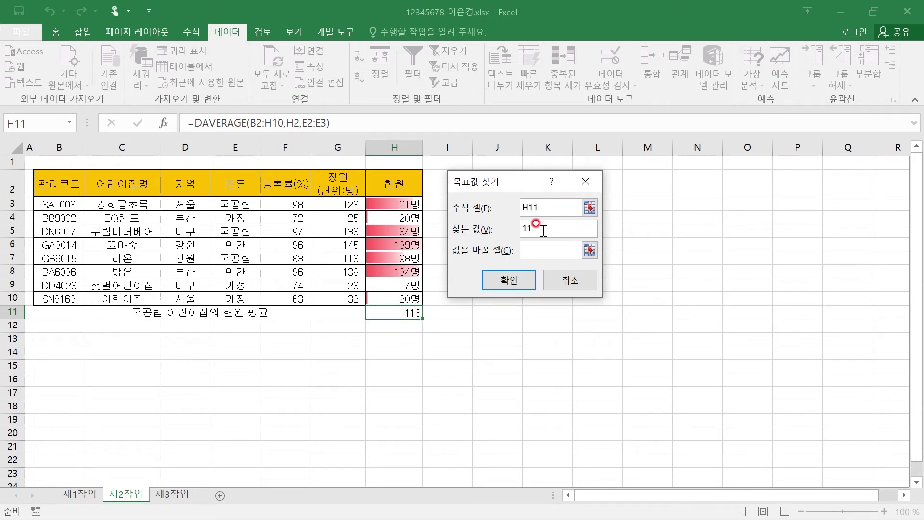
pyautogui.write('113')
pyautogui.click(525, 245)
pyautogui.click(383, 201)
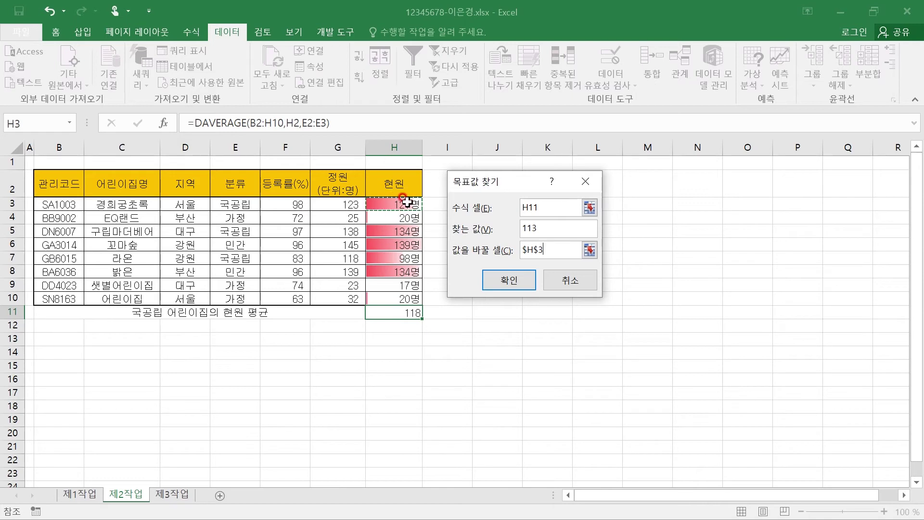
pyautogui.click(508, 280)
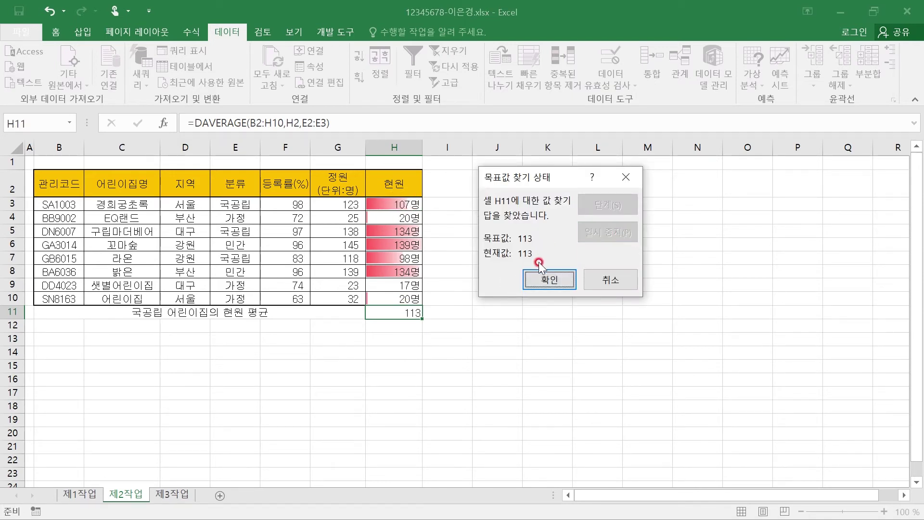
pyautogui.click(538, 279)
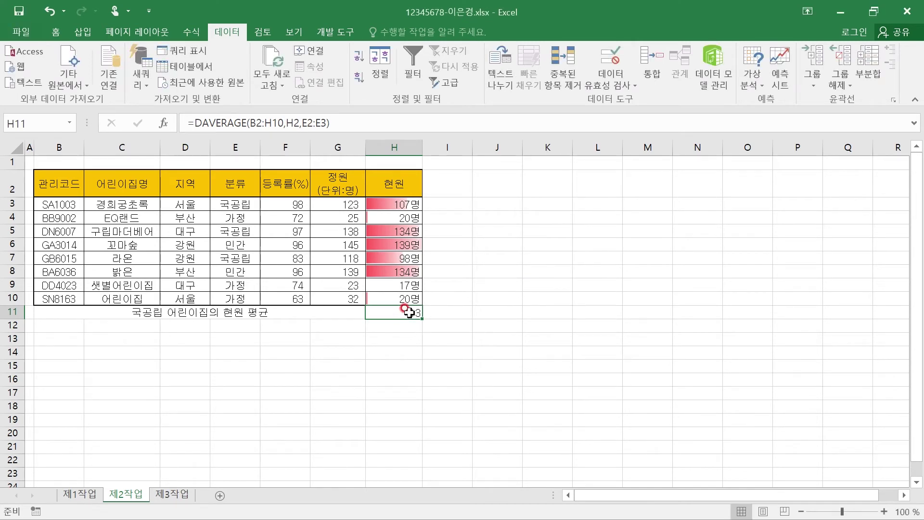
pyautogui.click(394, 204)
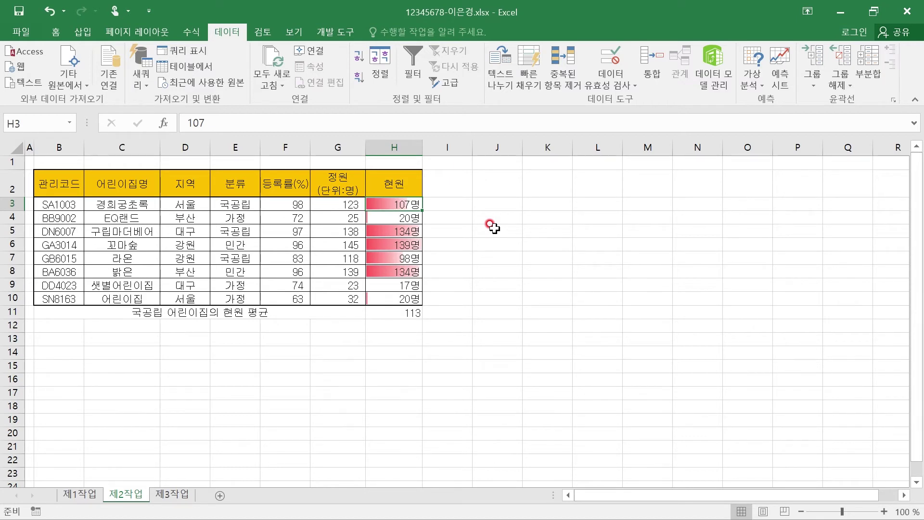
pyautogui.click(322, 355)
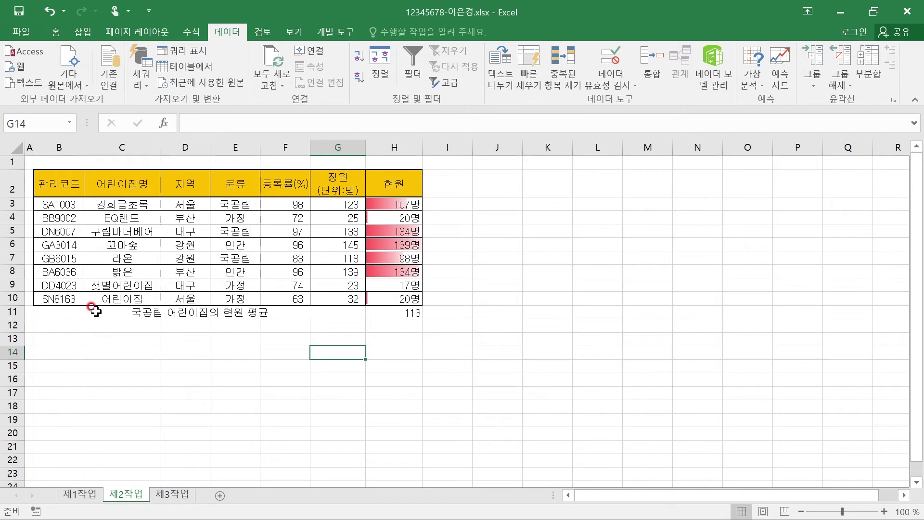
# - Apply all borders and a thick outside border to the average row B11:H11
pyautogui.click(137, 362)
pyautogui.moveTo(44, 312); pyautogui.dragTo(383, 313)
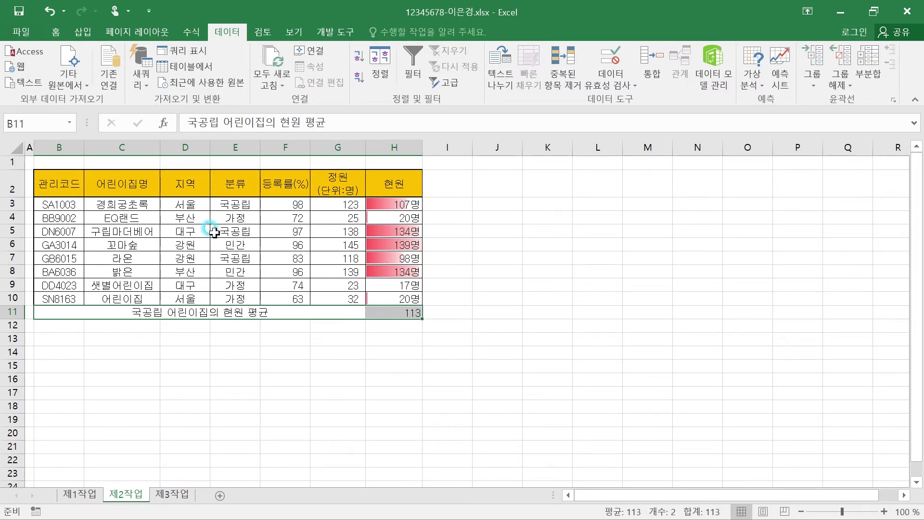
pyautogui.click(55, 32)
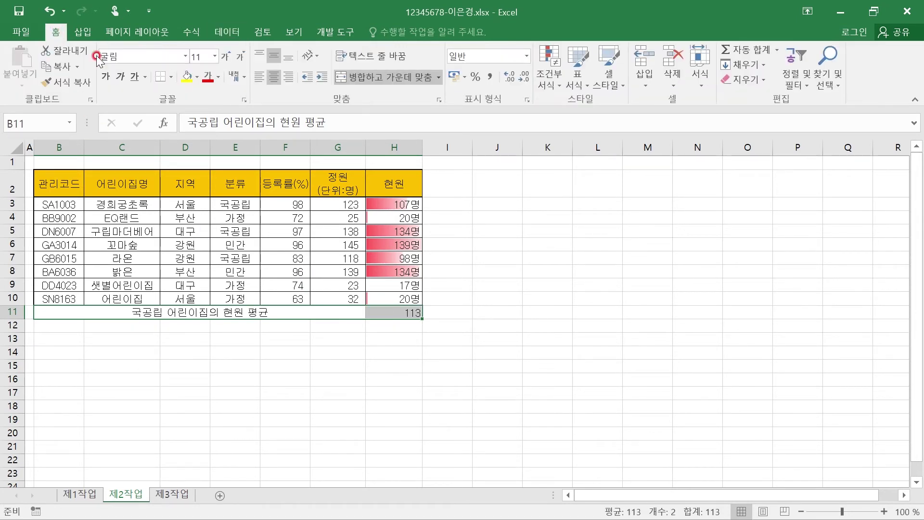
pyautogui.click(172, 79)
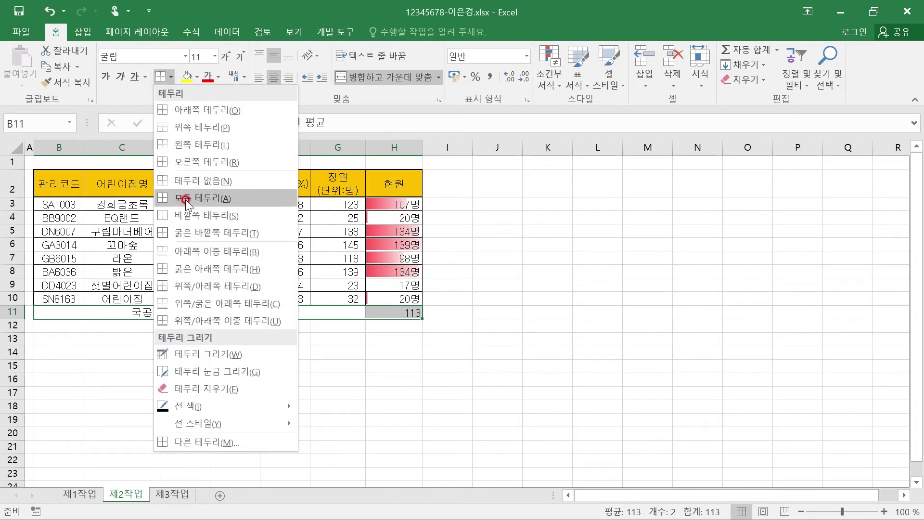
pyautogui.click(184, 198)
pyautogui.click(171, 77)
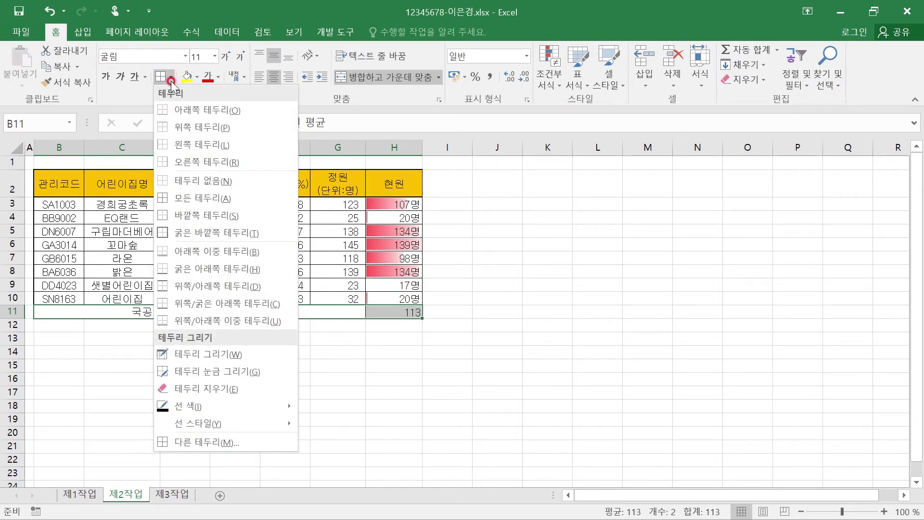
pyautogui.click(200, 231)
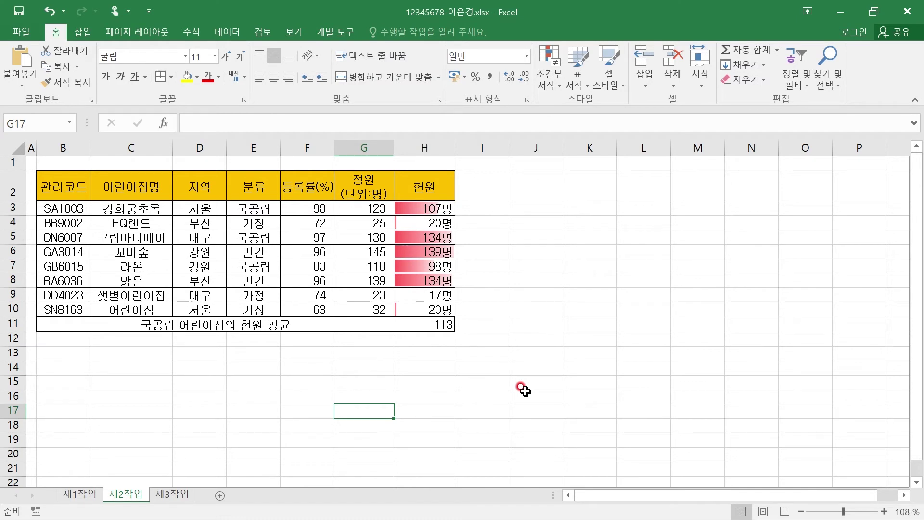
# - Switch to the exam PDF in Edge and mark 고급필터 and its 지역 '부산' 이거나 정원 '140' 이상 conditions in red pen
pyautogui.press('super')
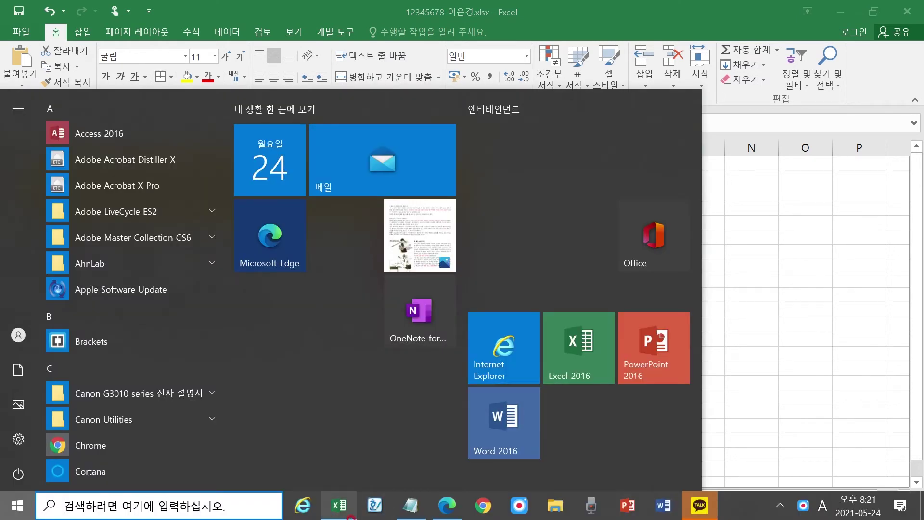
pyautogui.click(447, 506)
pyautogui.moveTo(138, 417)
pyautogui.mouseDown()
pyautogui.moveTo(96, 429)
pyautogui.moveTo(80, 410)
pyautogui.moveTo(144, 431)
pyautogui.mouseUp()
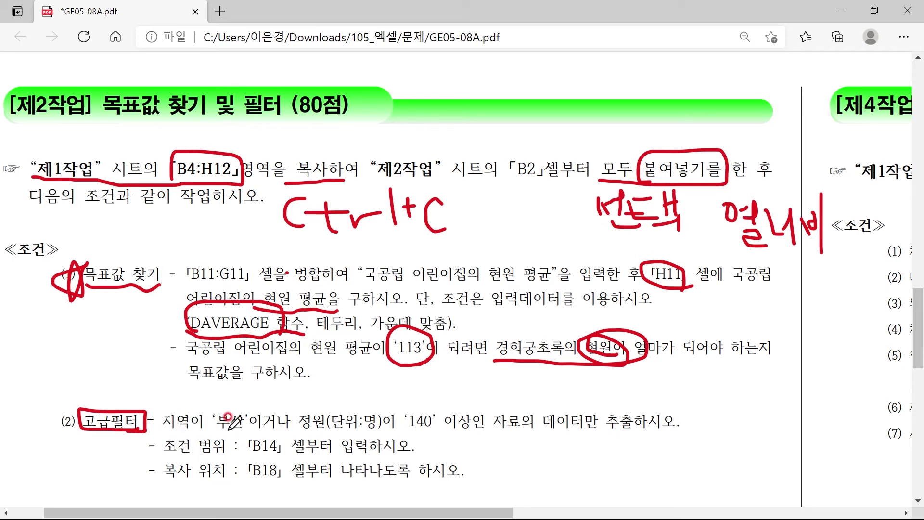
pyautogui.moveTo(200, 430)
pyautogui.mouseDown()
pyautogui.moveTo(166, 432)
pyautogui.moveTo(190, 400)
pyautogui.moveTo(205, 415)
pyautogui.moveTo(191, 434)
pyautogui.mouseUp()
pyautogui.moveTo(191, 434)
pyautogui.mouseDown()
pyautogui.moveTo(274, 436)
pyautogui.moveTo(287, 415)
pyautogui.moveTo(289, 435)
pyautogui.mouseUp()
pyautogui.moveTo(294, 400)
pyautogui.mouseDown()
pyautogui.moveTo(275, 405)
pyautogui.moveTo(293, 413)
pyautogui.moveTo(278, 412)
pyautogui.moveTo(297, 399)
pyautogui.mouseUp()
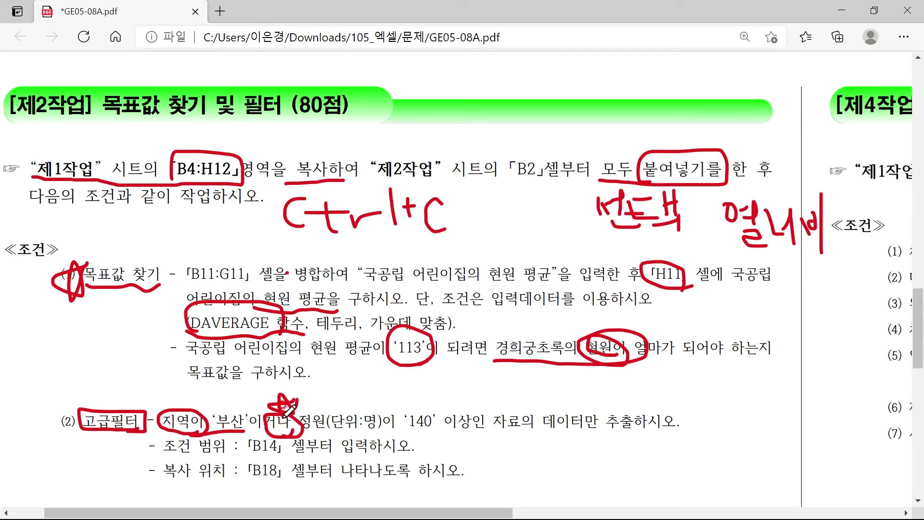
pyautogui.moveTo(303, 430)
pyautogui.mouseDown()
pyautogui.moveTo(296, 413)
pyautogui.moveTo(337, 406)
pyautogui.moveTo(343, 431)
pyautogui.mouseUp()
pyautogui.moveTo(408, 438); pyautogui.dragTo(486, 432)
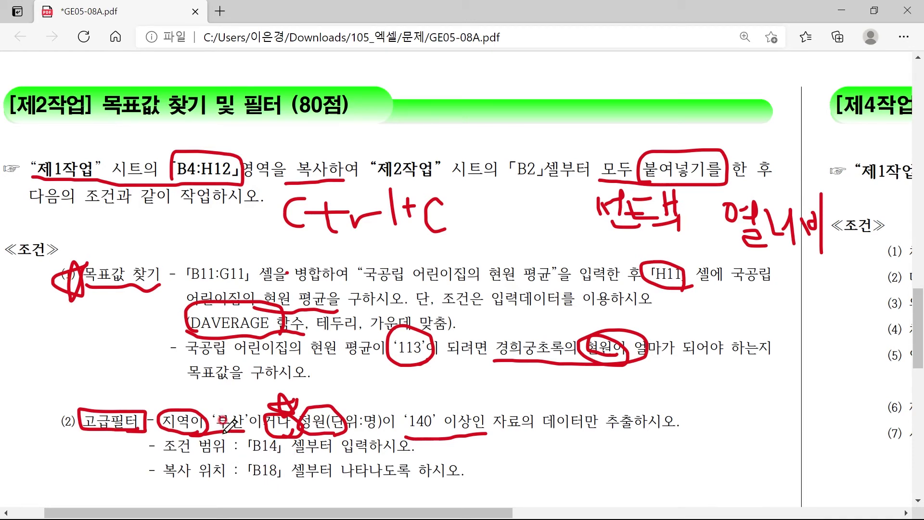
# - Switch back to Excel and copy the 지역 and 정원(단위:명) headers from D2 and G2 to B14:C14
pyautogui.press('super')
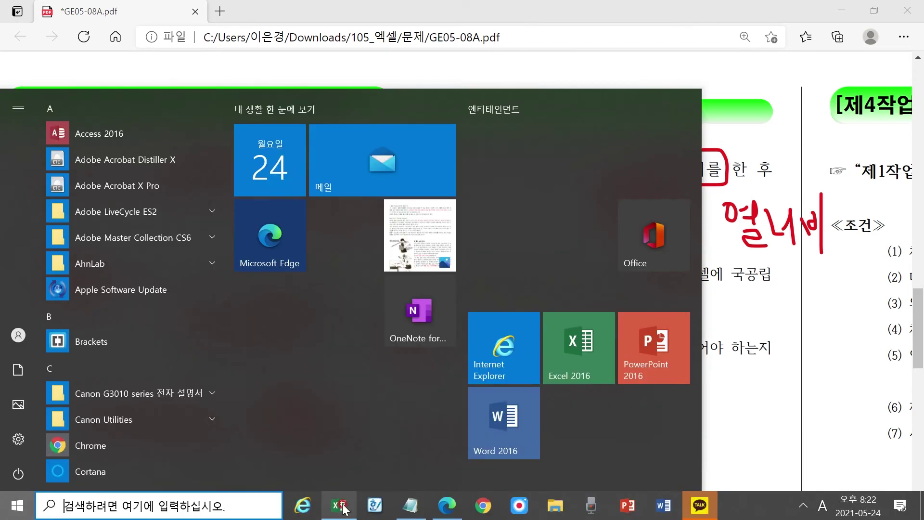
pyautogui.click(336, 512)
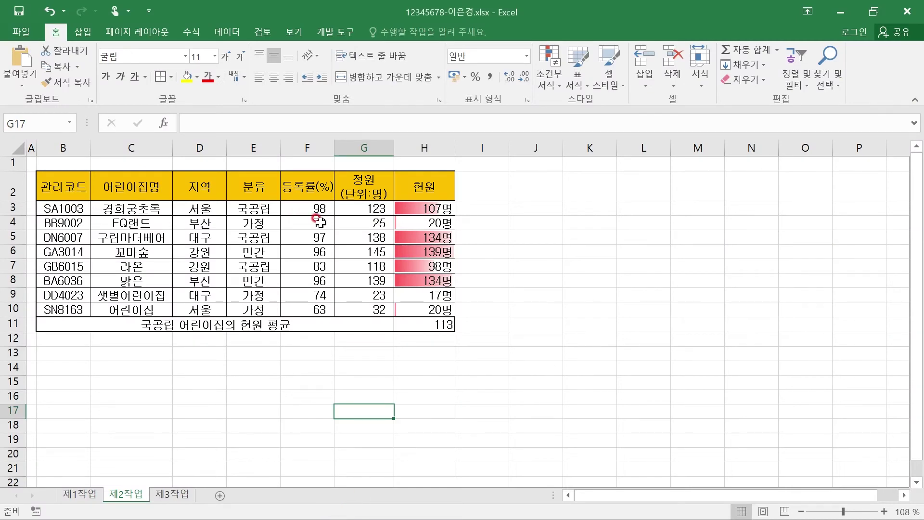
pyautogui.click(199, 191)
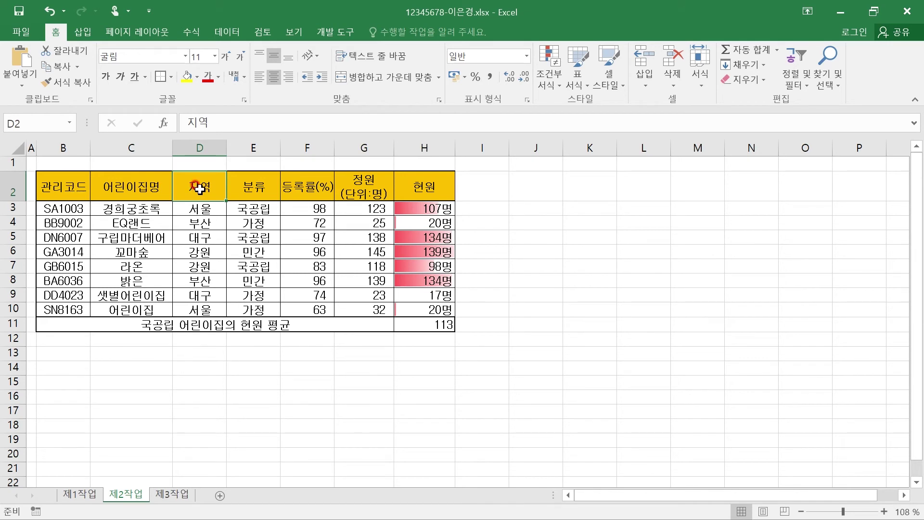
pyautogui.click(364, 192)
pyautogui.click(200, 188)
pyautogui.click(349, 186)
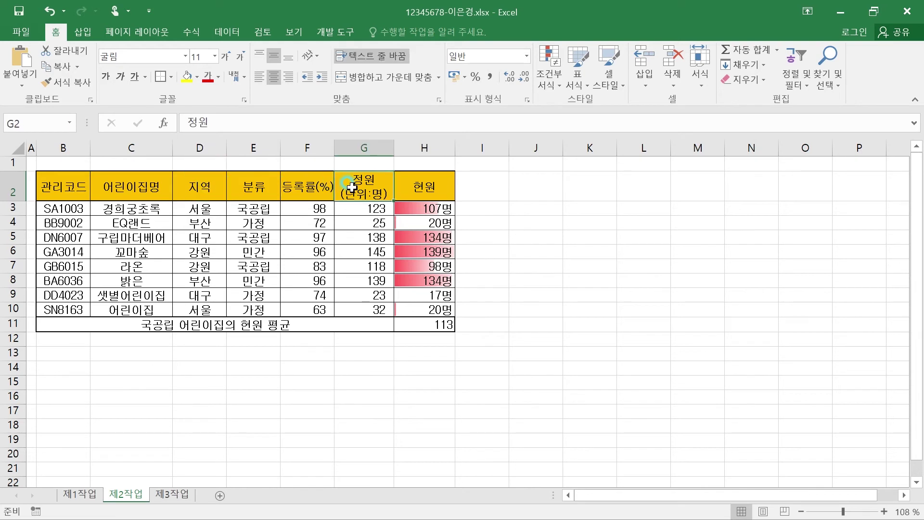
pyautogui.click(200, 185)
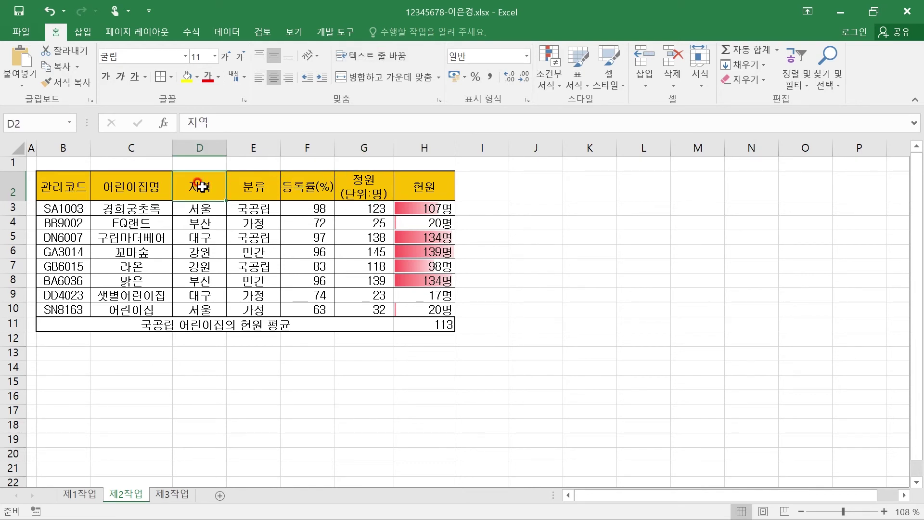
pyautogui.keyDown('ctrl'); pyautogui.click(357, 183); pyautogui.keyUp('ctrl')
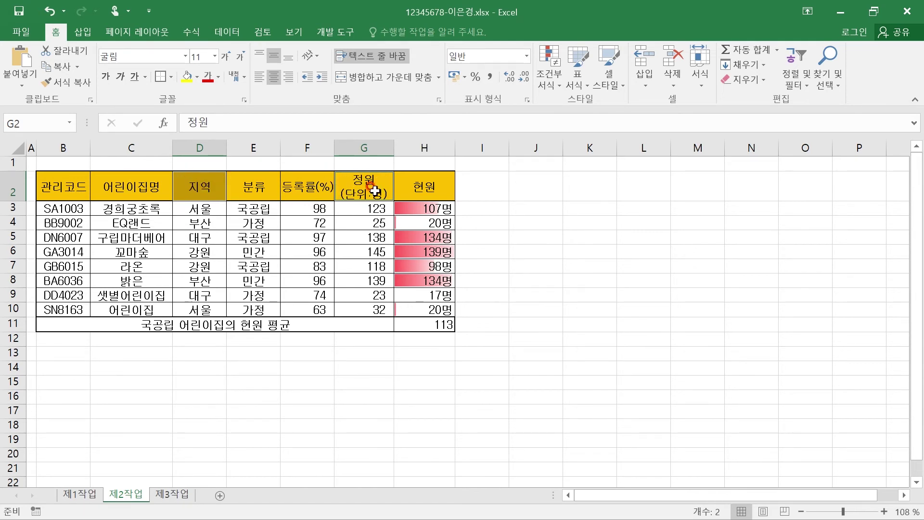
pyautogui.hotkey('ctrl', 'c')
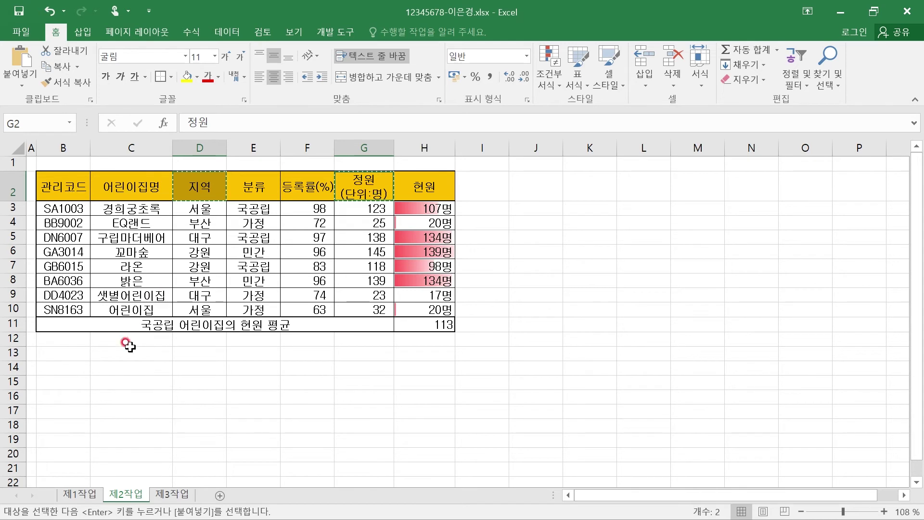
pyautogui.click(54, 369)
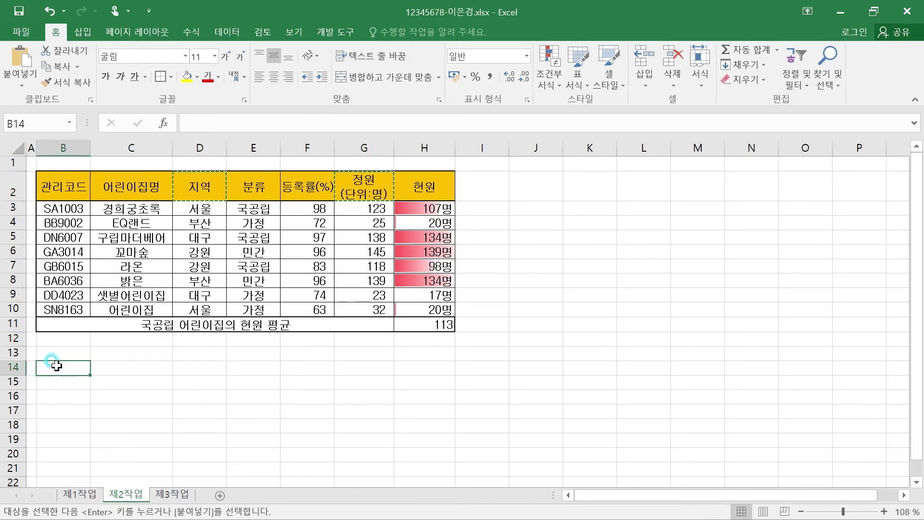
pyautogui.hotkey('ctrl', 'v')
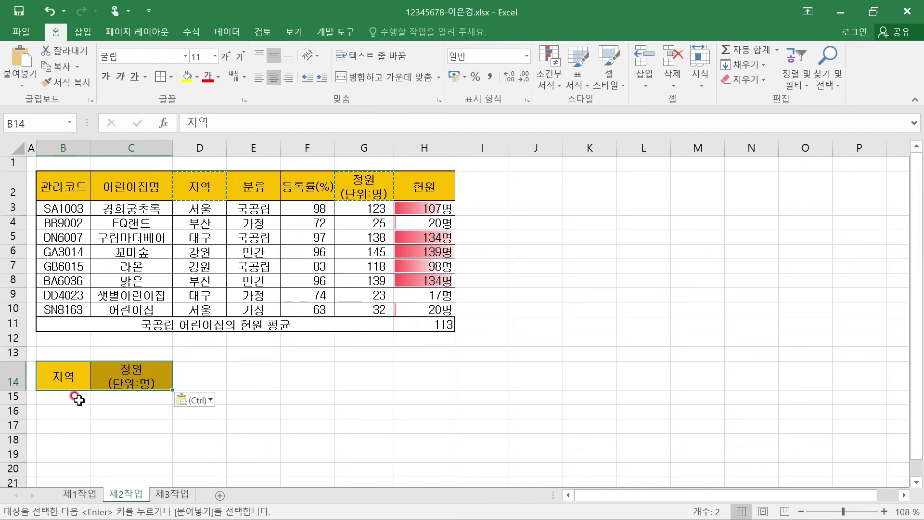
# - Enter 부산 in B15 as the 지역 condition
pyautogui.click(62, 398)
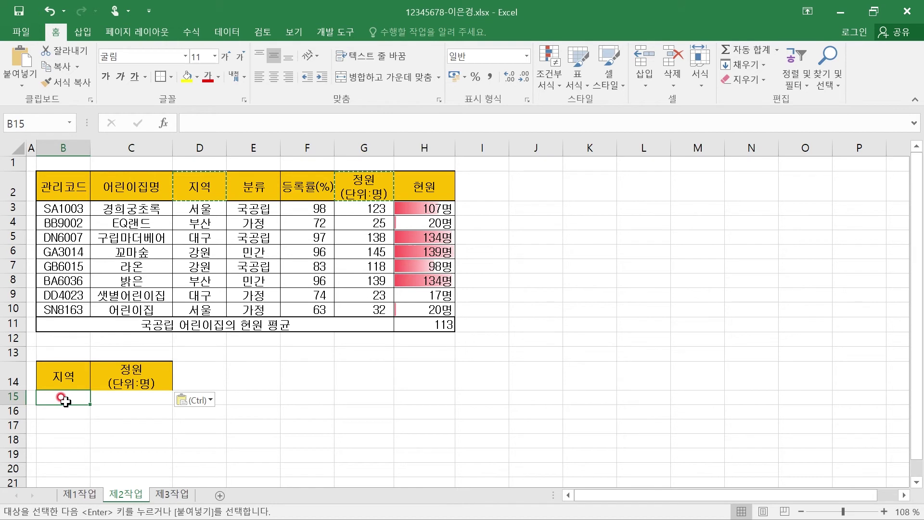
pyautogui.write('q')
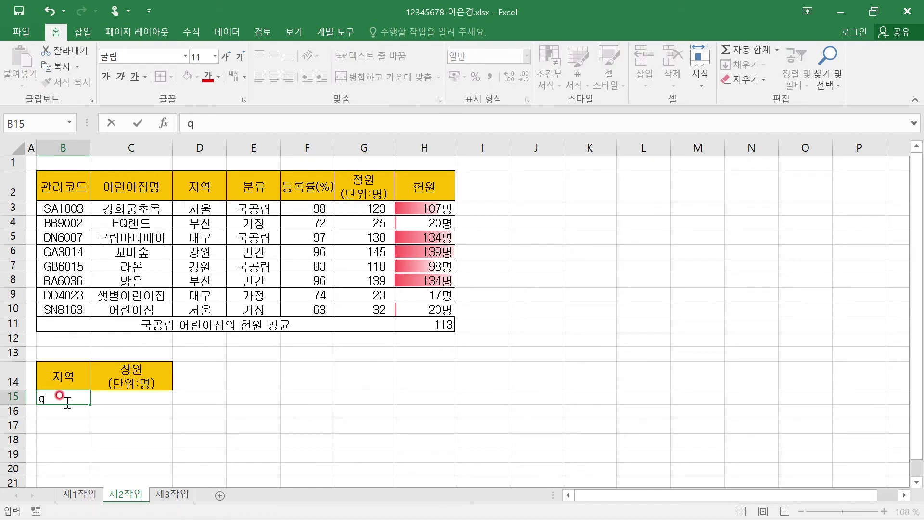
pyautogui.write('사')
pyautogui.click(121, 398)
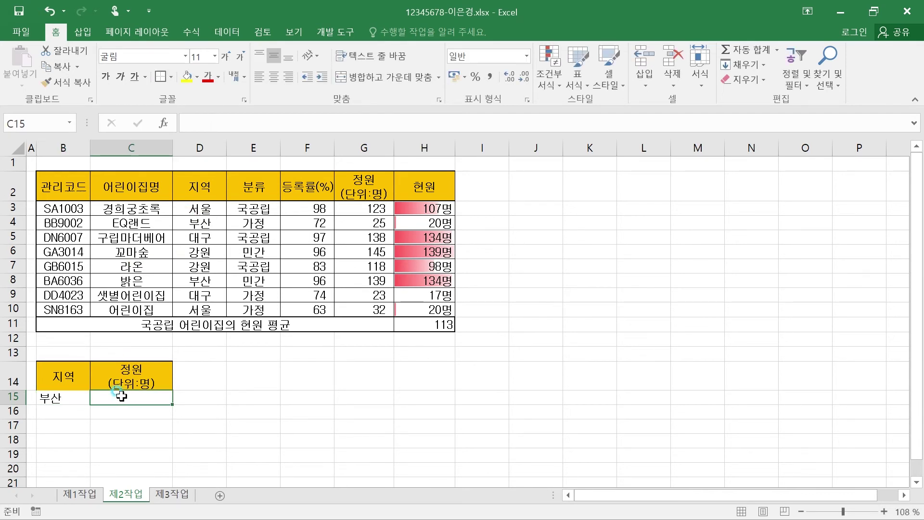
pyautogui.click(79, 398)
pyautogui.click(106, 397)
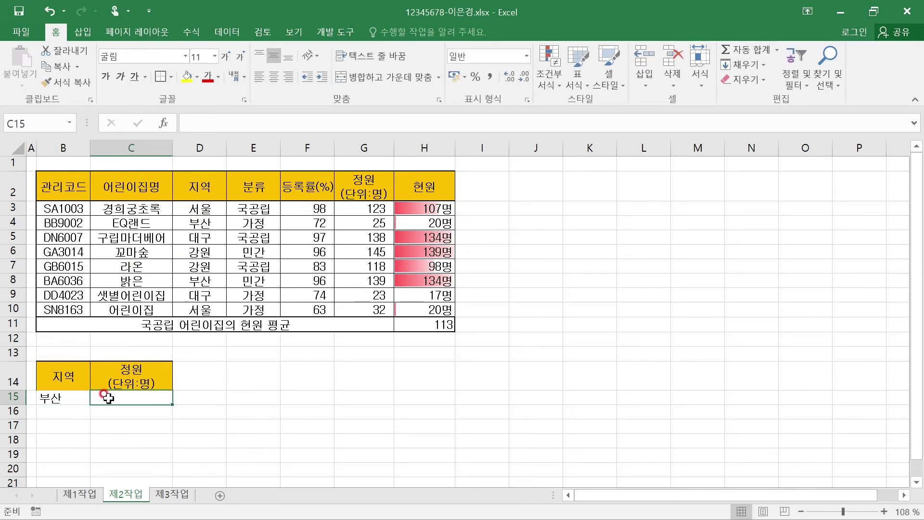
pyautogui.click(72, 397)
pyautogui.click(117, 398)
pyautogui.click(75, 398)
pyautogui.click(107, 398)
pyautogui.moveTo(71, 398); pyautogui.dragTo(136, 398)
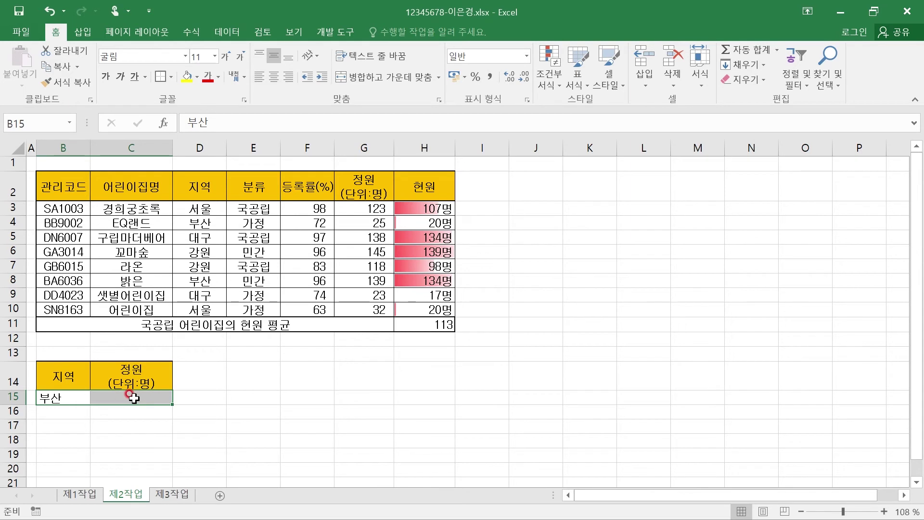
pyautogui.click(67, 398)
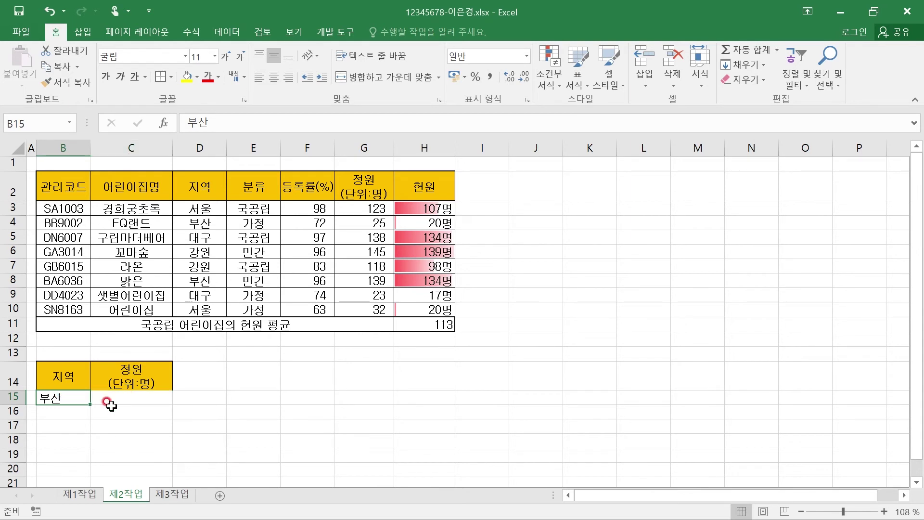
pyautogui.click(116, 411)
pyautogui.click(66, 399)
# - Enter the condition >=140 in C16, one row below the 부산 condition
pyautogui.click(113, 413)
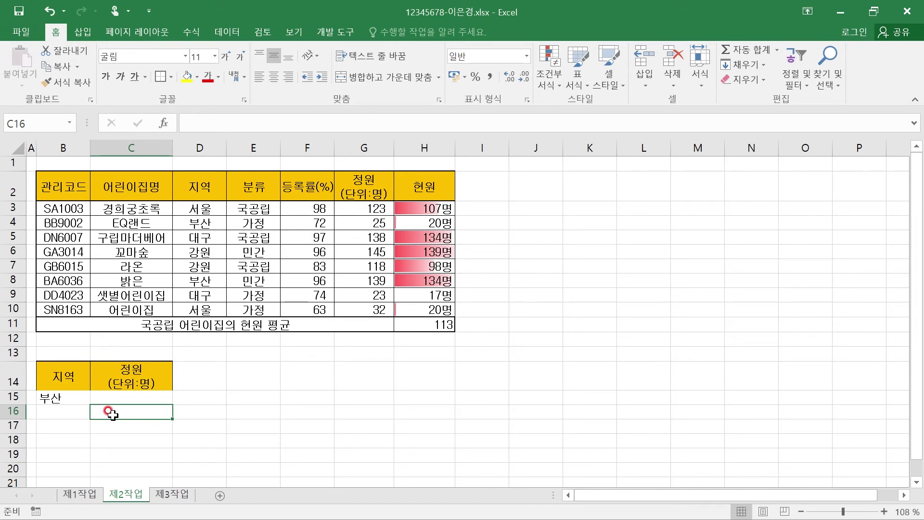
pyautogui.write('>=140')
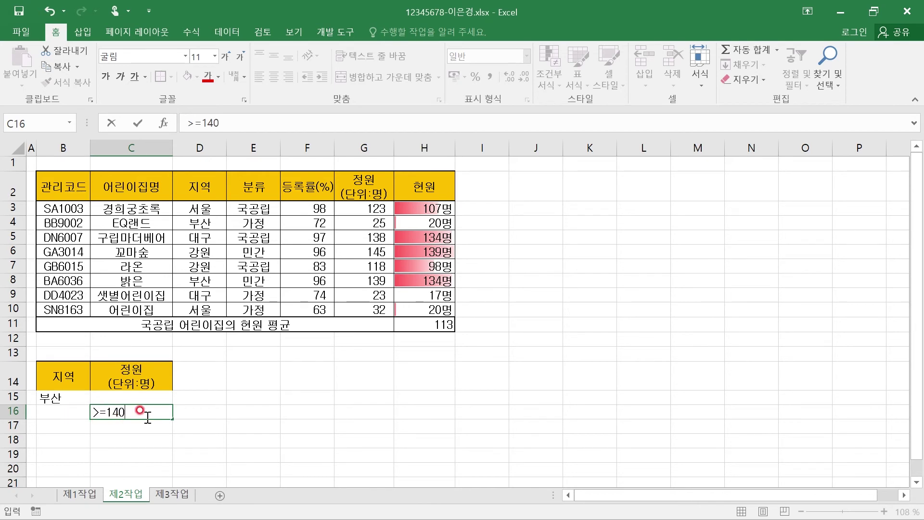
pyautogui.press('Return')
pyautogui.moveTo(58, 369); pyautogui.dragTo(141, 413)
# - Clear C16 and try >=140 in C15, on the same row as 부산, as an AND condition
pyautogui.click(135, 413)
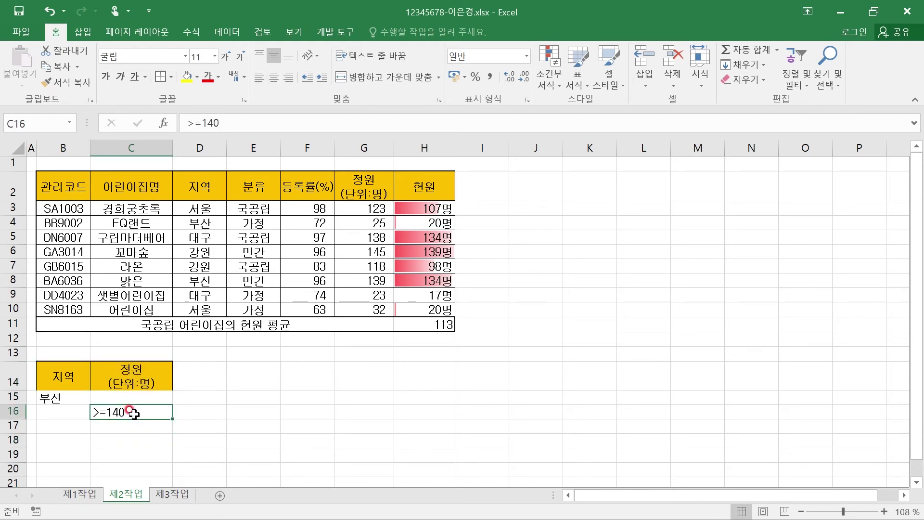
pyautogui.click(118, 396)
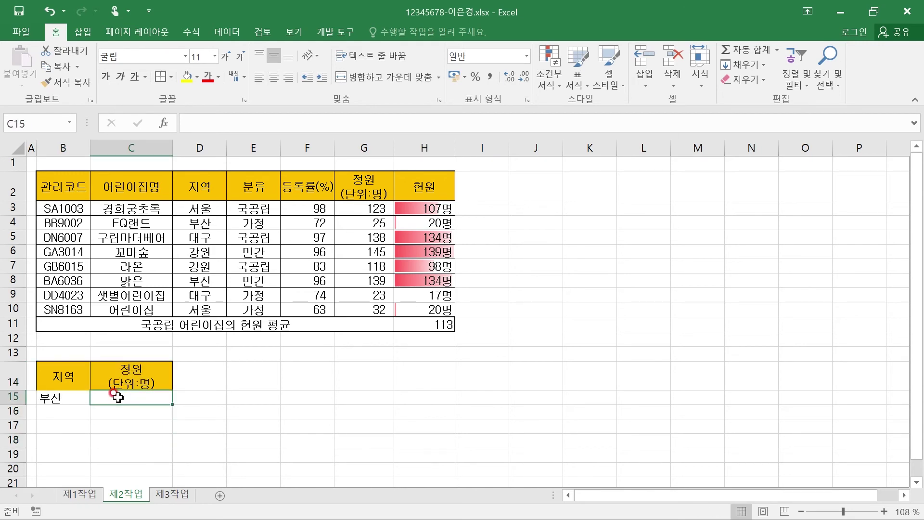
pyautogui.write('>=140')
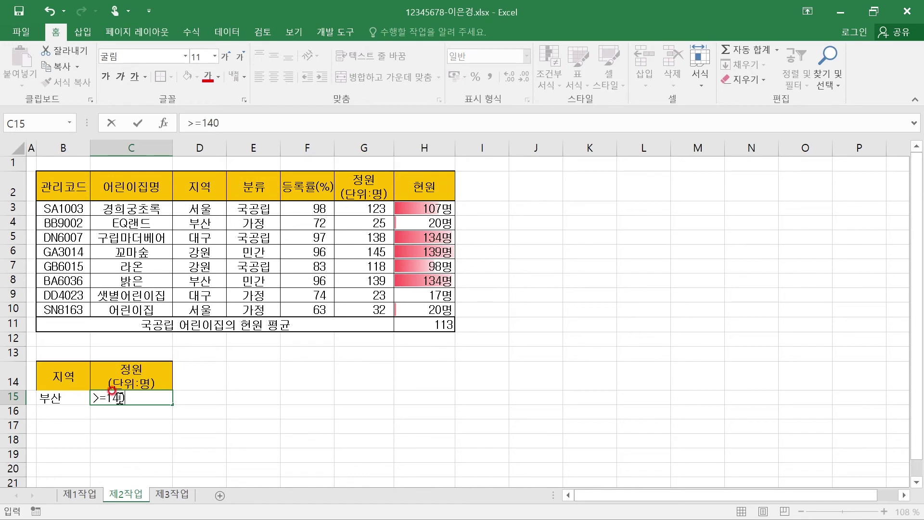
pyautogui.click(108, 419)
pyautogui.click(50, 374)
pyautogui.click(65, 397)
pyautogui.click(127, 378)
pyautogui.click(141, 398)
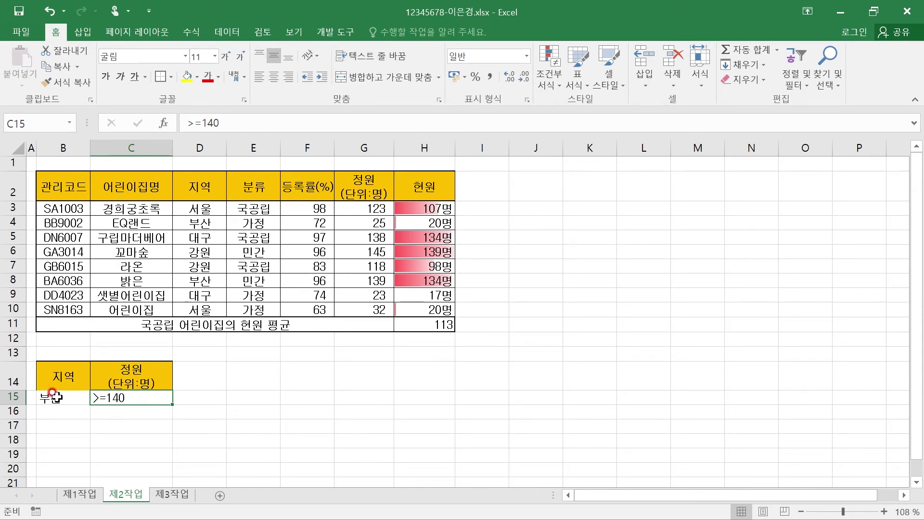
# - Clear C15 and enter >=140 in C16 so that the 지역 and 정원 conditions form an OR
pyautogui.click(151, 407)
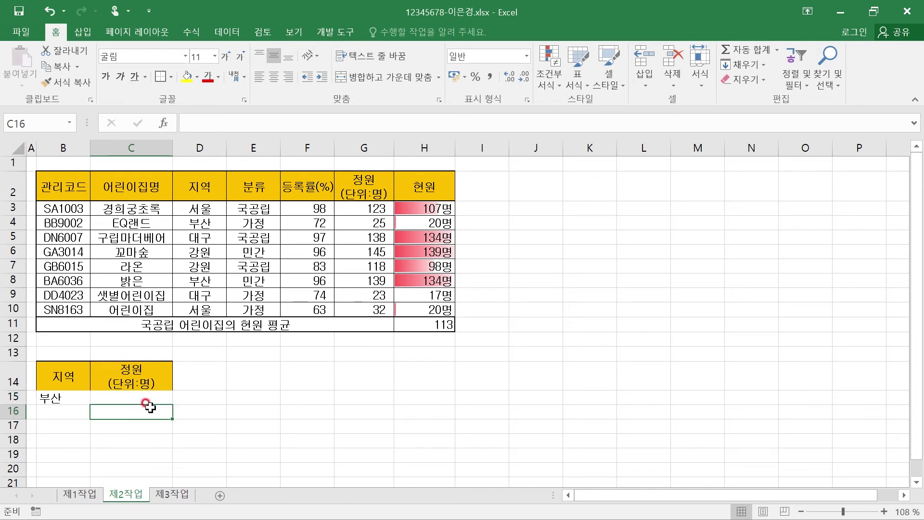
pyautogui.write('ㅡ')
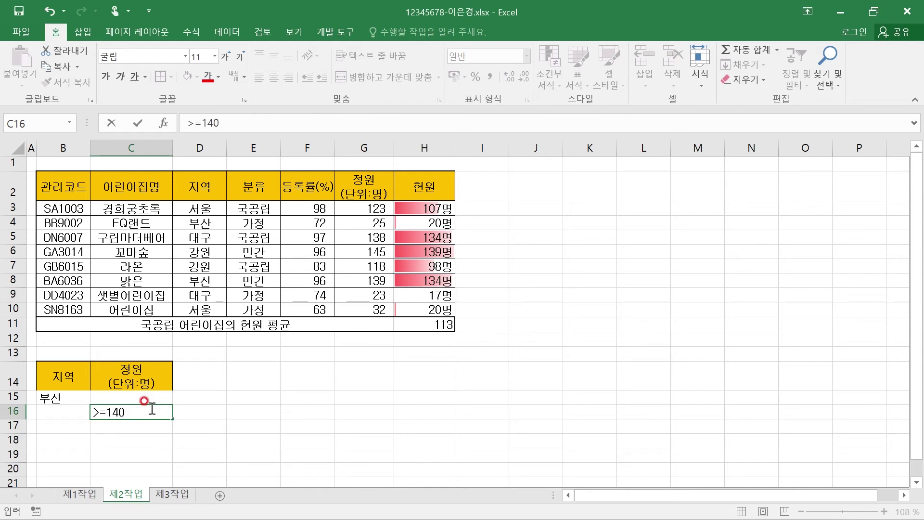
pyautogui.press('Return')
pyautogui.moveTo(71, 373); pyautogui.dragTo(119, 414)
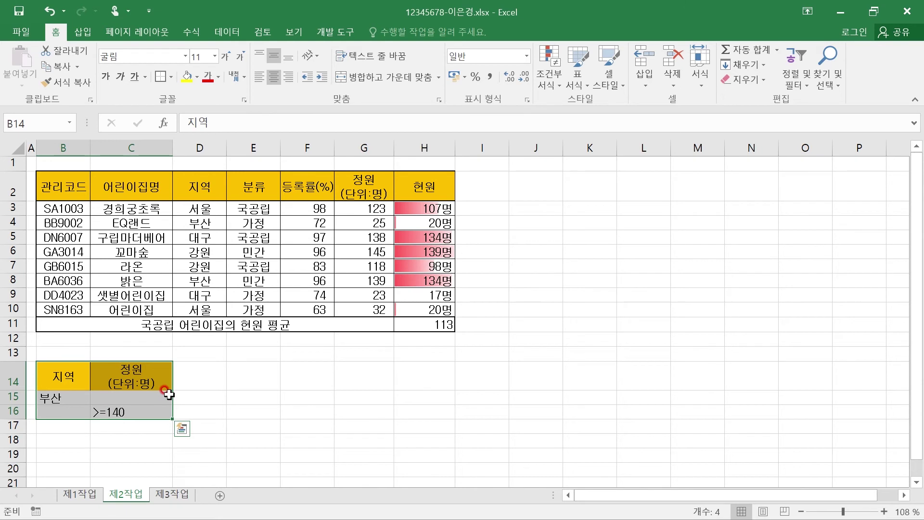
pyautogui.moveTo(75, 196); pyautogui.dragTo(435, 308)
pyautogui.moveTo(63, 374); pyautogui.dragTo(157, 413)
pyautogui.click(69, 444)
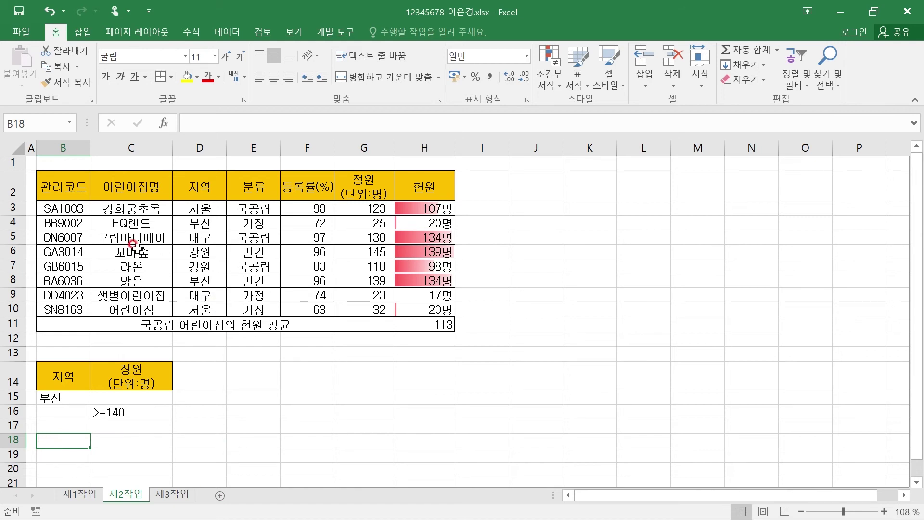
# - Start an advanced filter (고급 필터) on the list B2:H10 with B14:C16 as the criteria range
pyautogui.moveTo(62, 190); pyautogui.dragTo(412, 309)
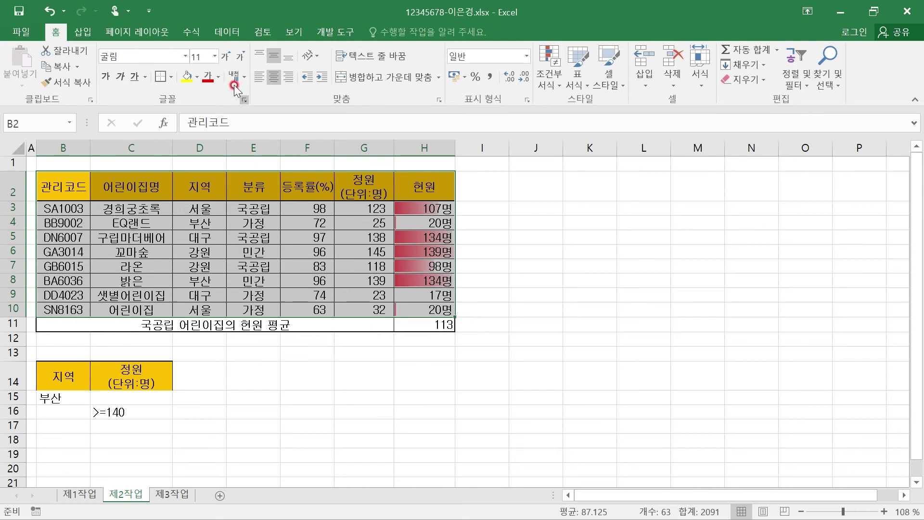
pyautogui.click(233, 31)
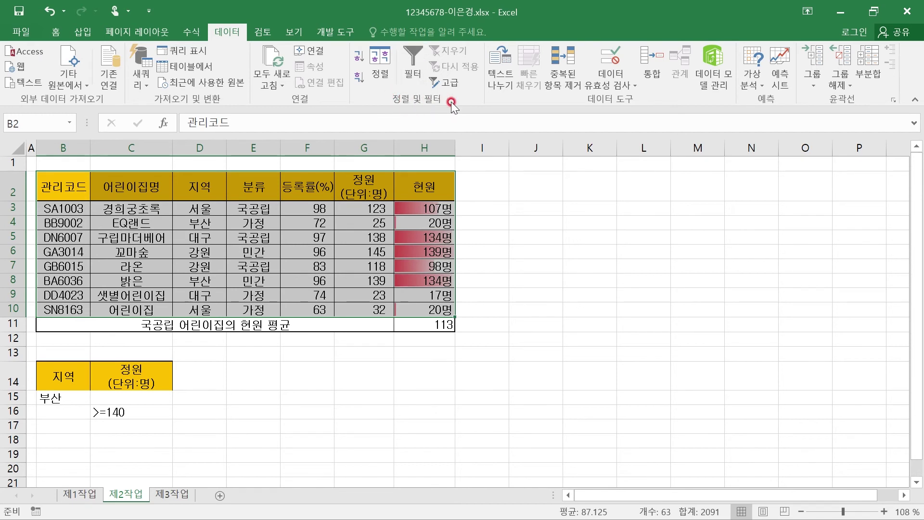
pyautogui.click(447, 86)
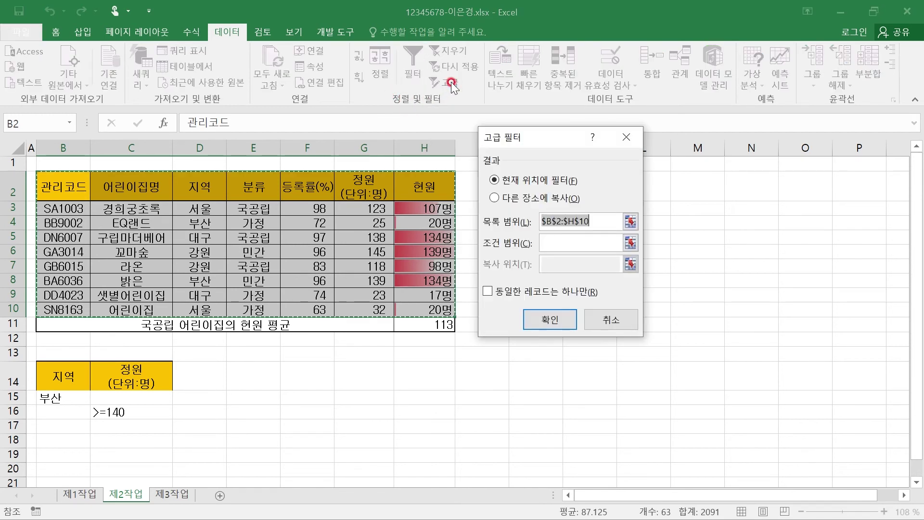
pyautogui.moveTo(551, 144); pyautogui.dragTo(546, 127)
pyautogui.click(538, 170)
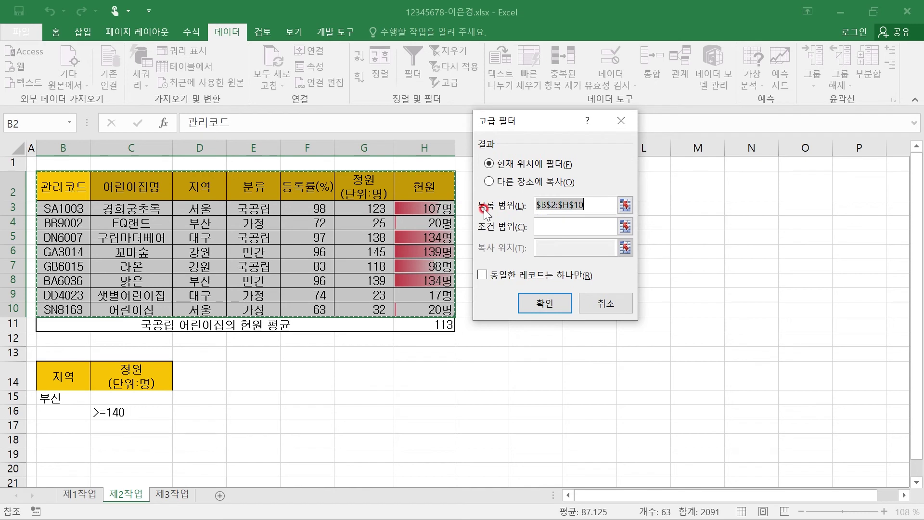
pyautogui.click(557, 245)
pyautogui.click(549, 227)
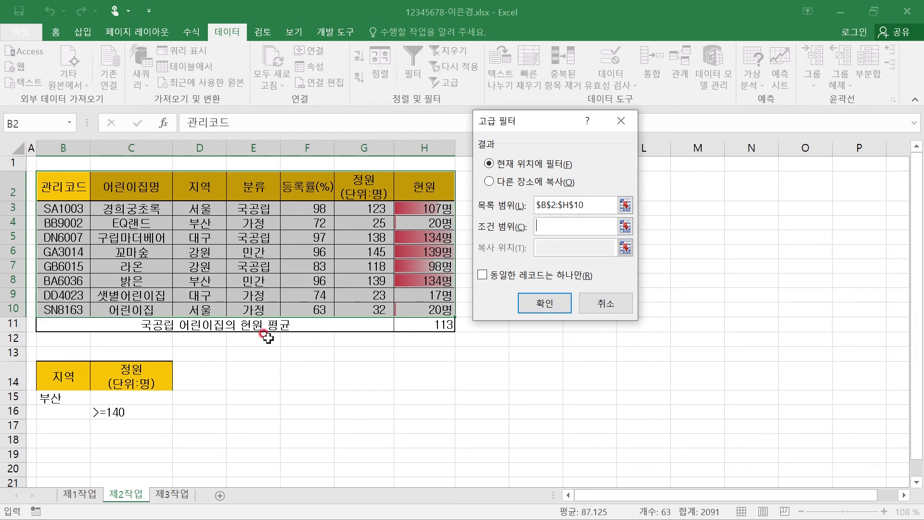
pyautogui.moveTo(67, 377); pyautogui.dragTo(140, 410)
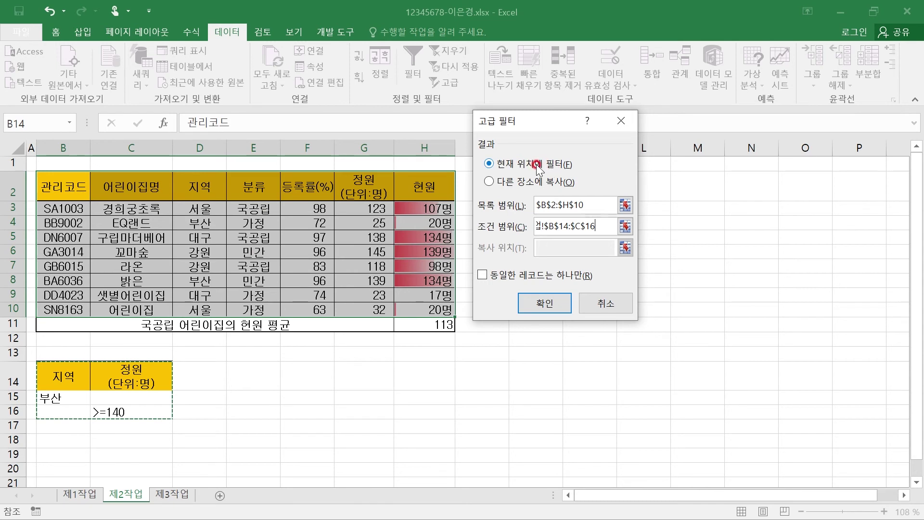
# - Set the advanced filter to copy to another location starting at B18 and run it
pyautogui.click(489, 182)
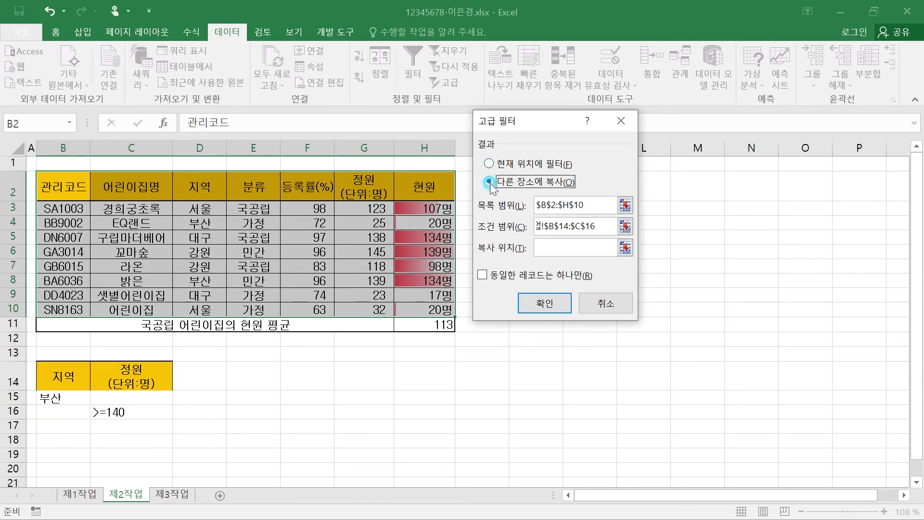
pyautogui.click(542, 247)
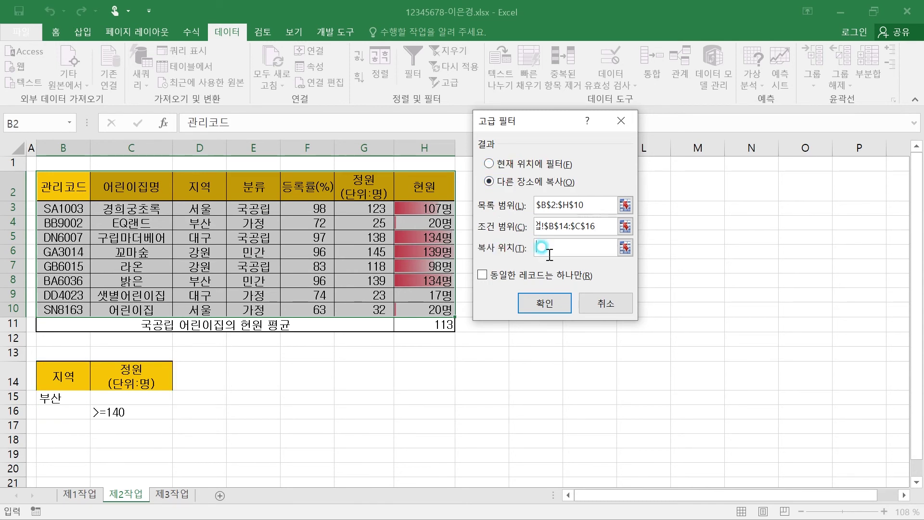
pyautogui.click(60, 441)
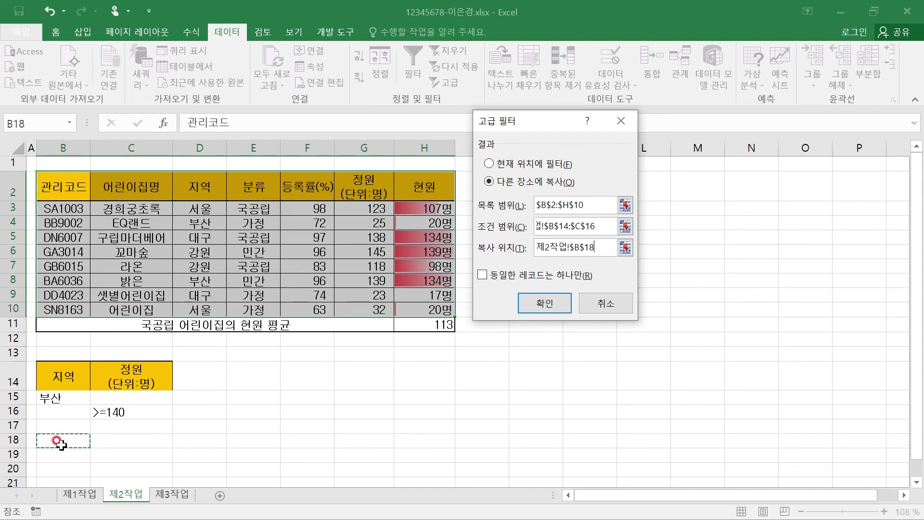
pyautogui.click(535, 302)
pyautogui.scroll(-2, 358, 457)
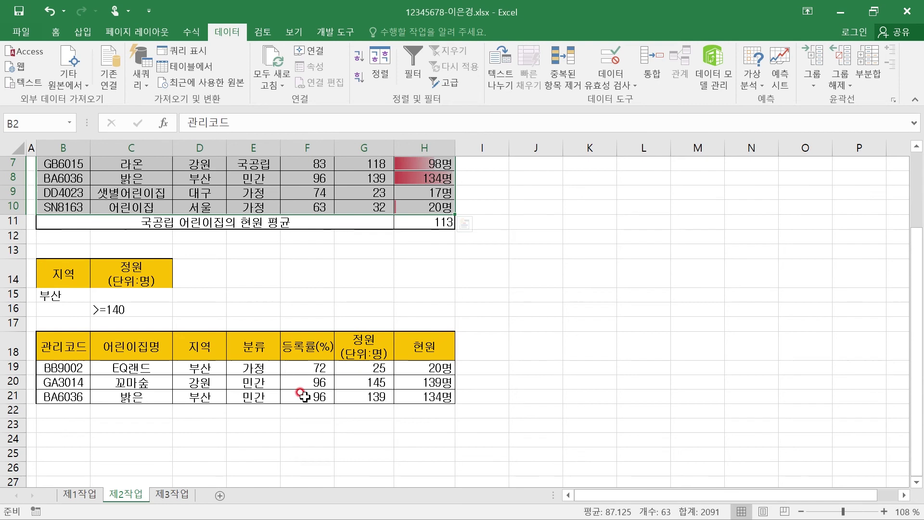
# - Check the 지역 and 정원 values in the filtered rows 19 to 21 against the criteria and the source list
pyautogui.click(202, 369)
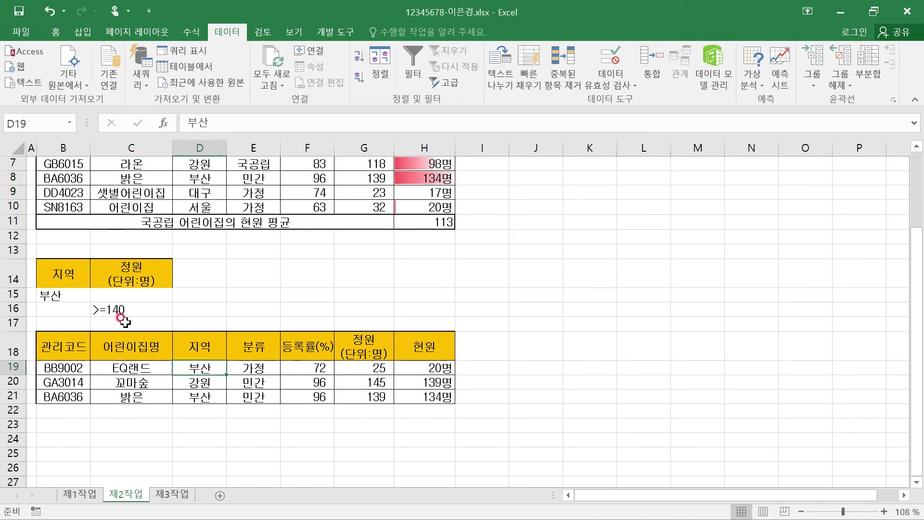
pyautogui.click(202, 382)
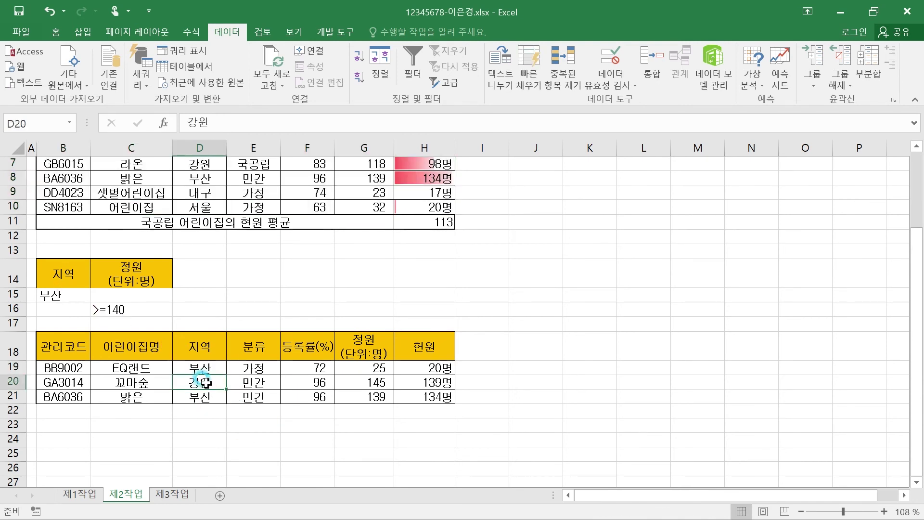
pyautogui.click(371, 382)
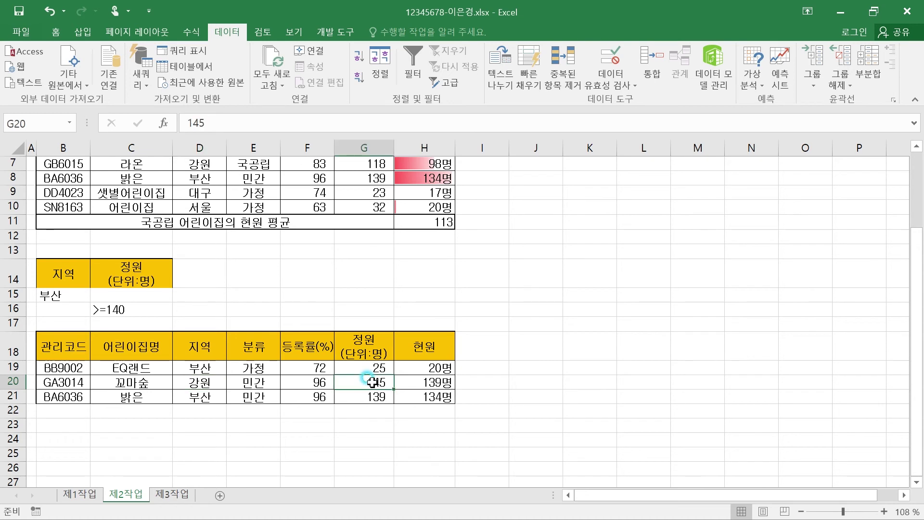
pyautogui.click(205, 397)
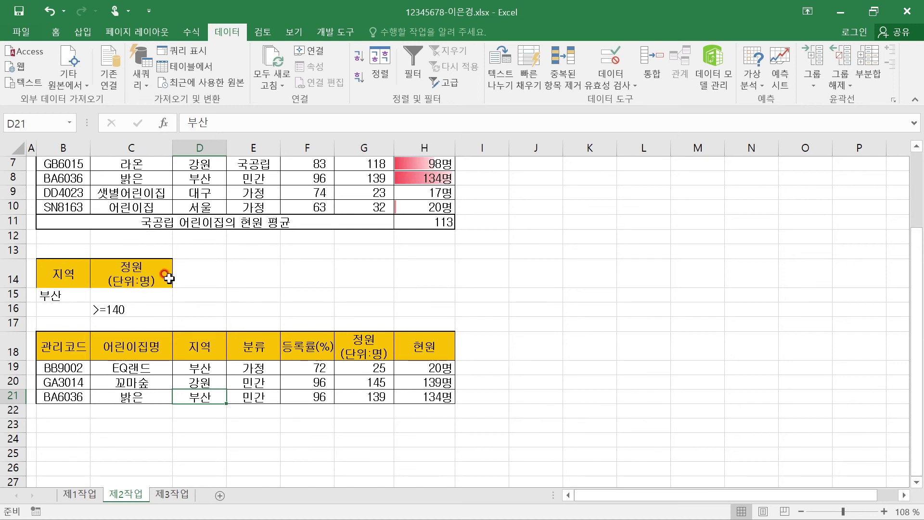
pyautogui.scroll(2, 366, 304)
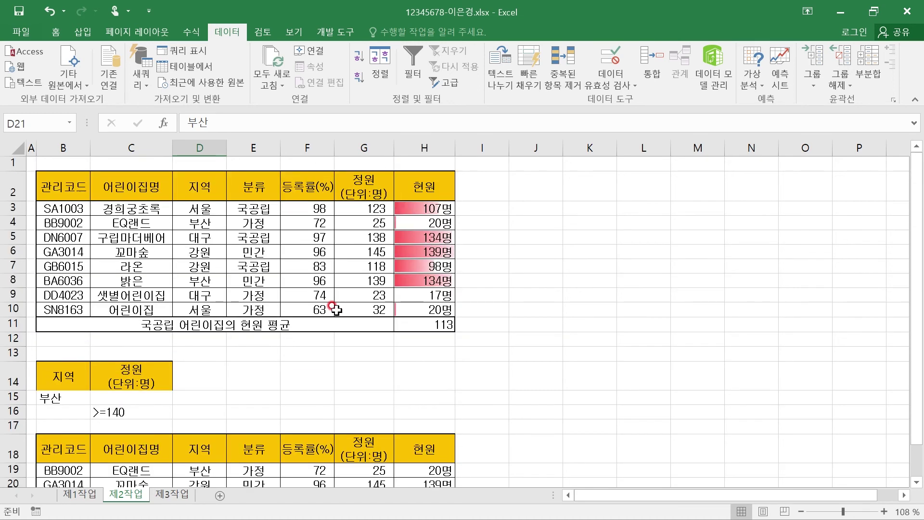
pyautogui.scroll(-2, 361, 284)
pyautogui.click(149, 436)
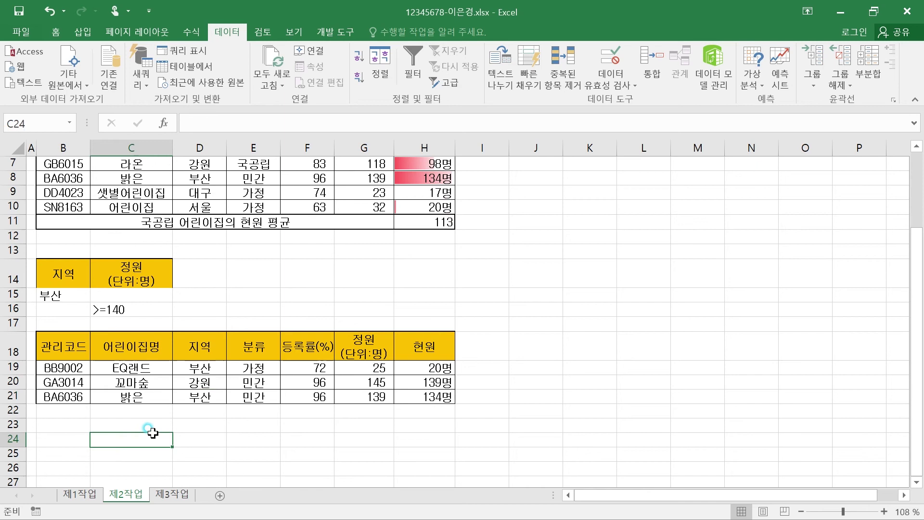
# - Remove the fill colour from the filtered result range B18:H21 by setting it to 채우기 없음
pyautogui.moveTo(61, 344); pyautogui.dragTo(440, 398)
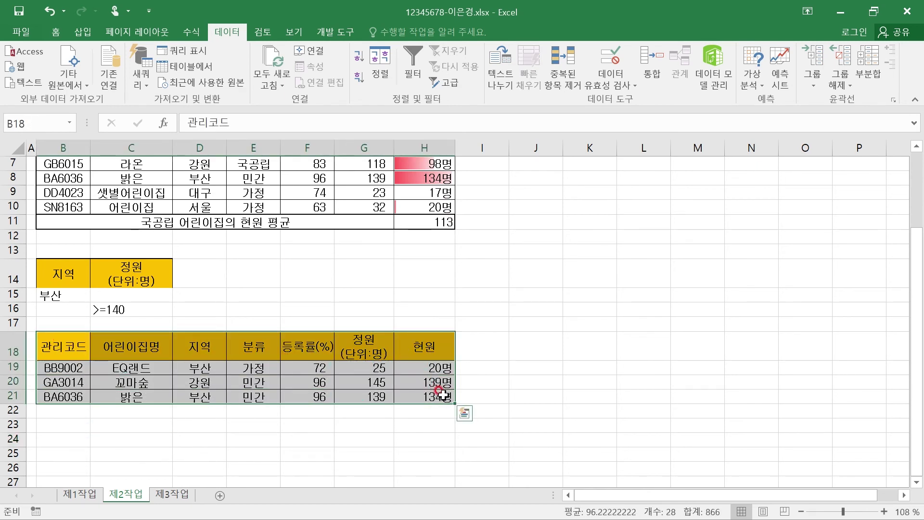
pyautogui.click(55, 32)
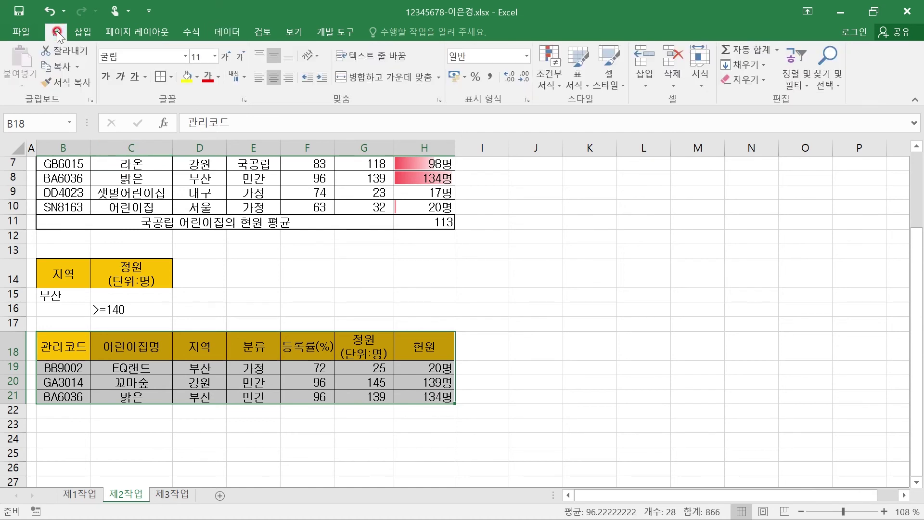
pyautogui.click(196, 76)
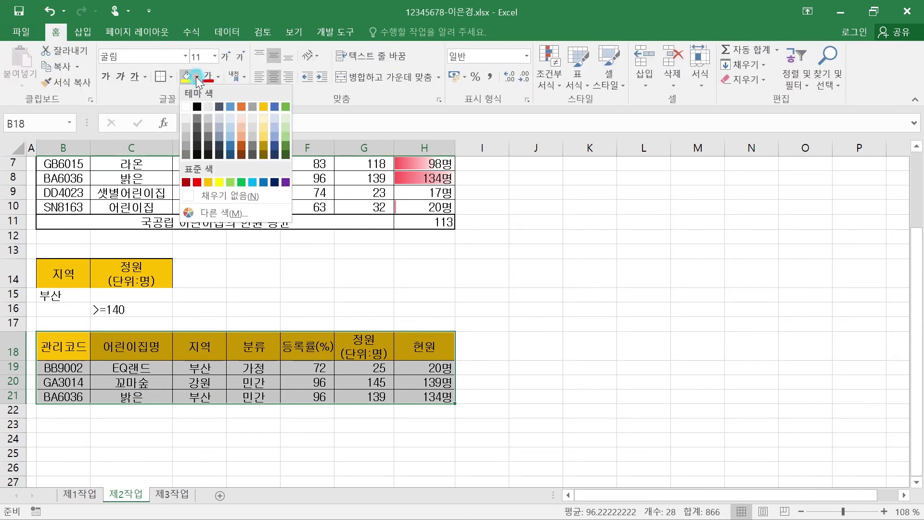
pyautogui.click(222, 196)
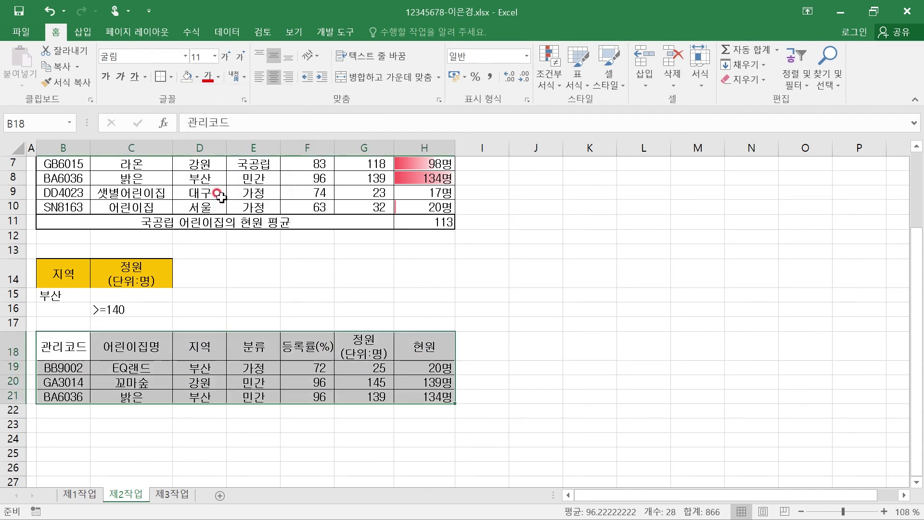
# - Format B18:H21 as a table with headers, using a blue style from the 보통 group
pyautogui.click(579, 80)
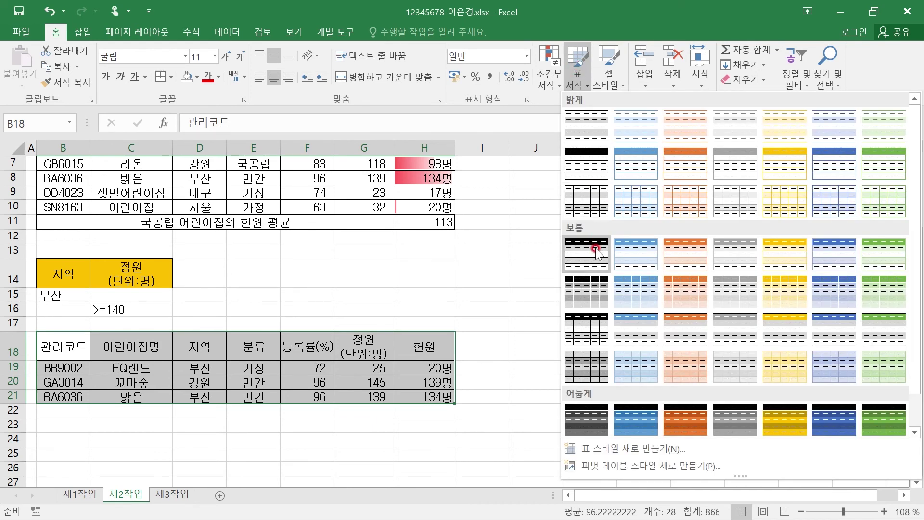
pyautogui.click(832, 246)
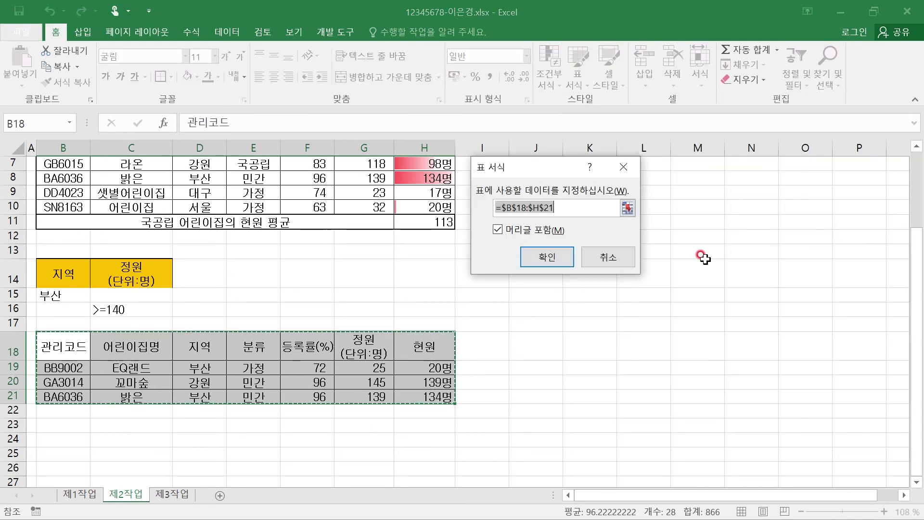
pyautogui.click(547, 252)
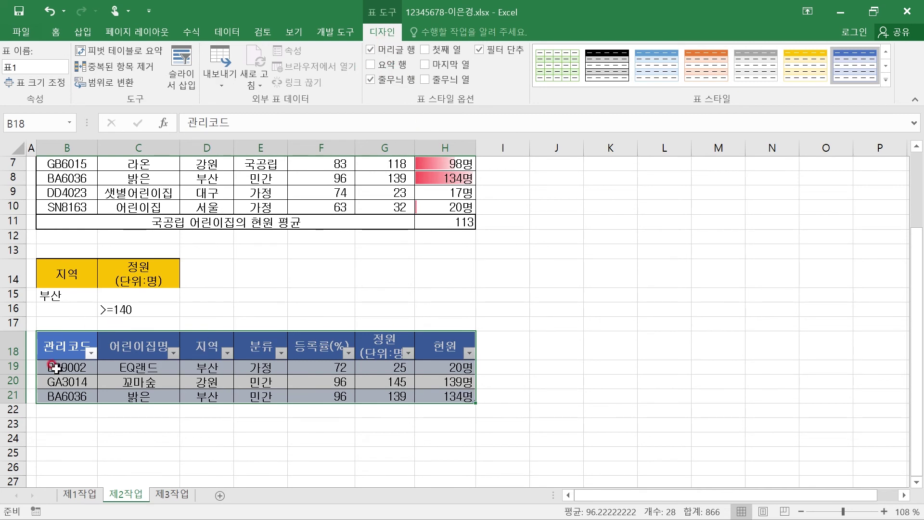
# - Delete rows 18 to 23, which hold the formatted filter result
pyautogui.scroll(2, 566, 363)
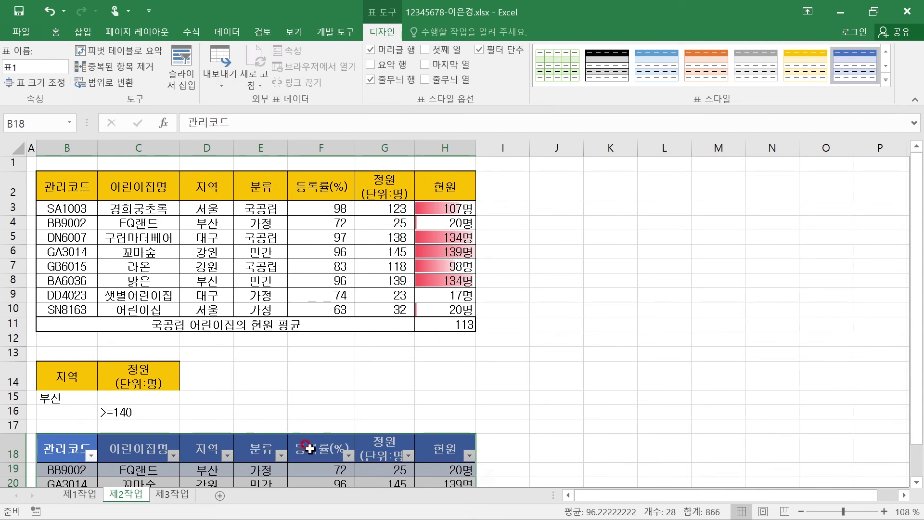
pyautogui.click(319, 381)
pyautogui.scroll(-2, 320, 382)
pyautogui.moveTo(7, 347); pyautogui.dragTo(8, 425)
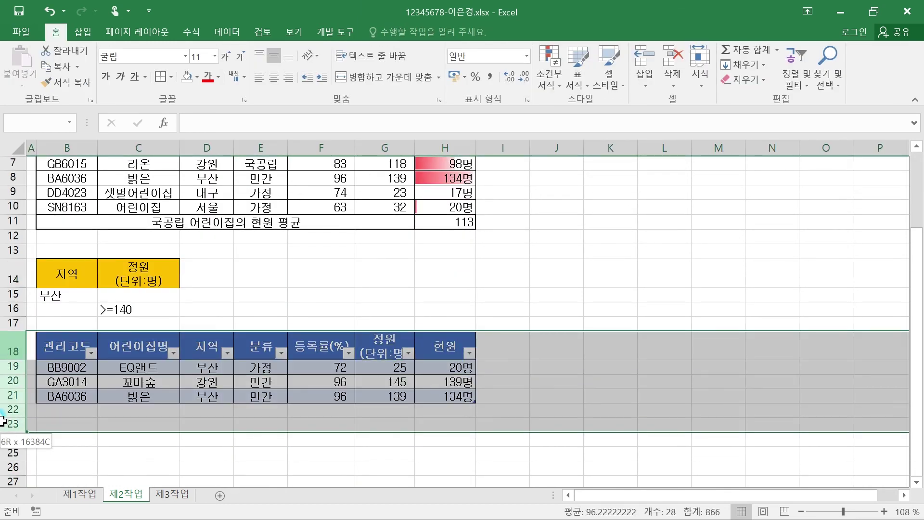
pyautogui.rightClick(7, 385)
pyautogui.click(55, 289)
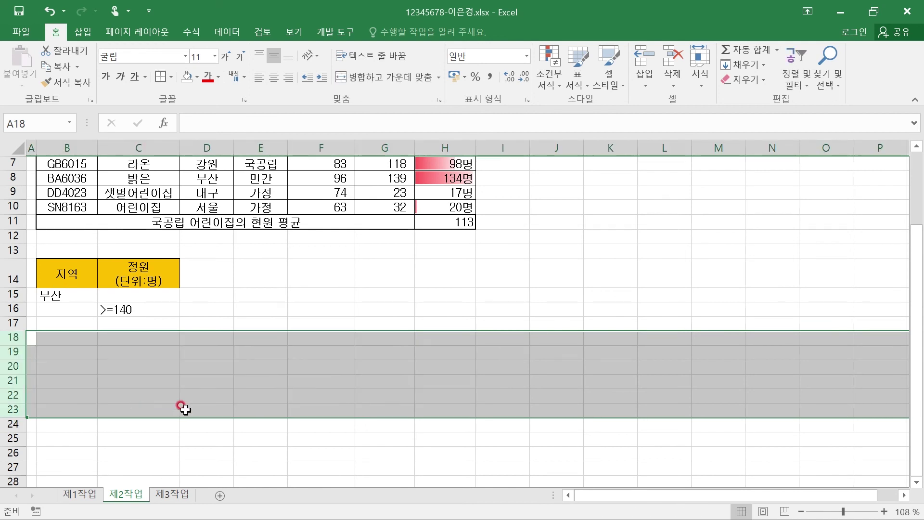
pyautogui.click(418, 422)
pyautogui.scroll(2, 221, 403)
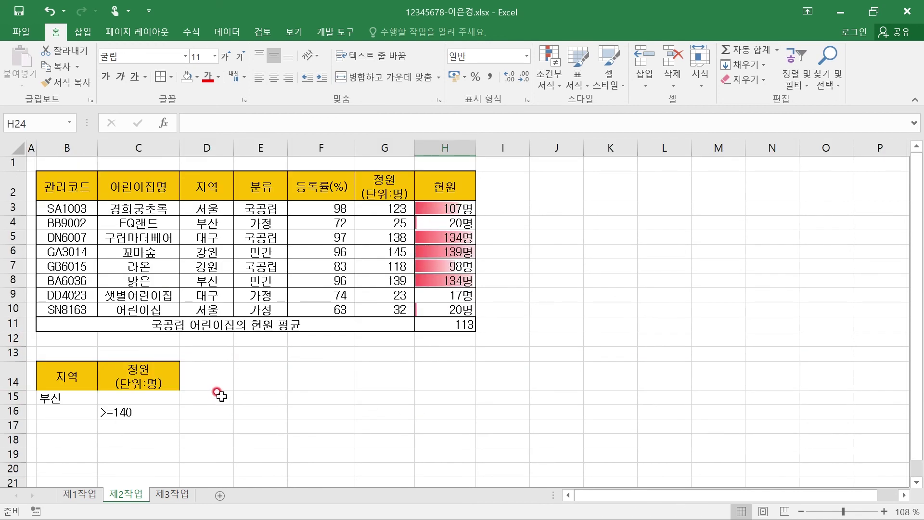
pyautogui.click(80, 188)
pyautogui.click(142, 188)
pyautogui.click(224, 190)
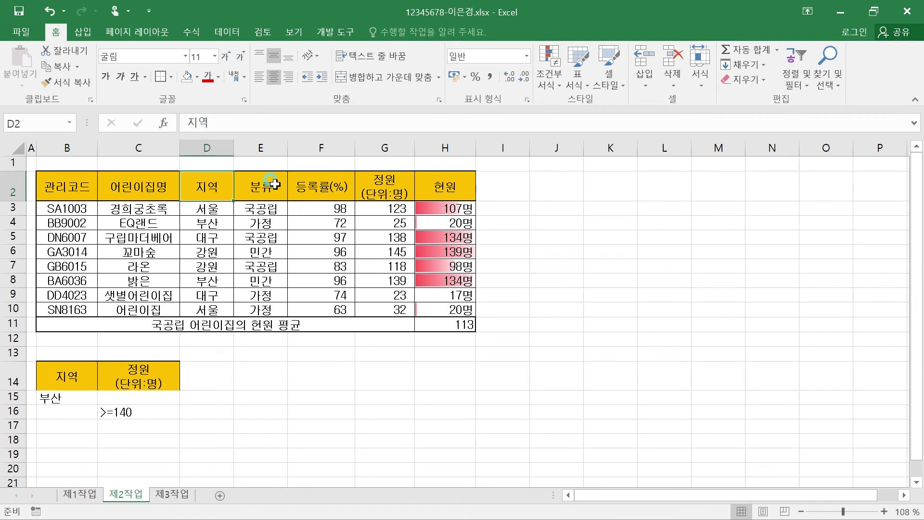
pyautogui.click(274, 184)
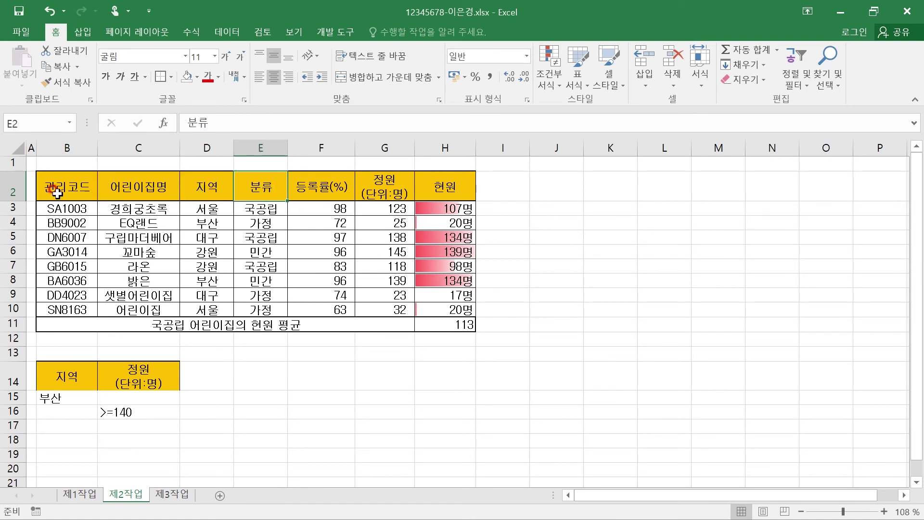
pyautogui.moveTo(75, 187); pyautogui.dragTo(334, 196)
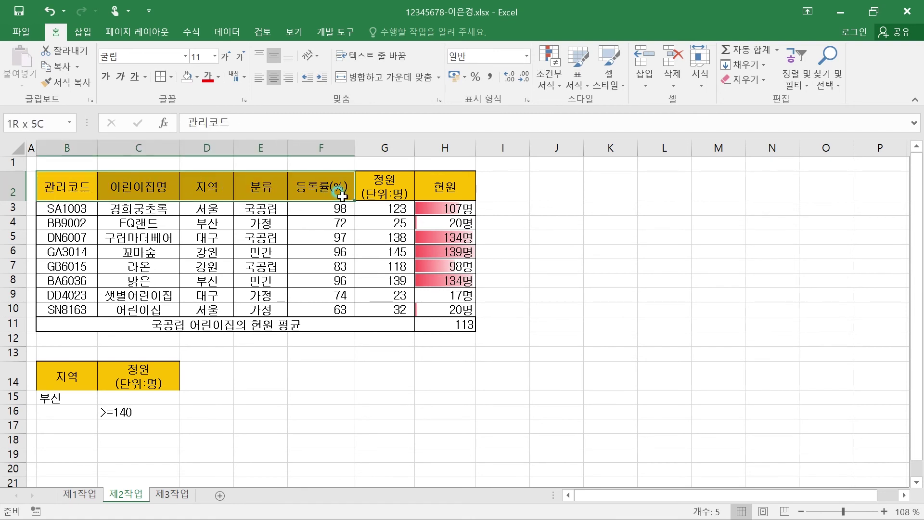
pyautogui.click(299, 383)
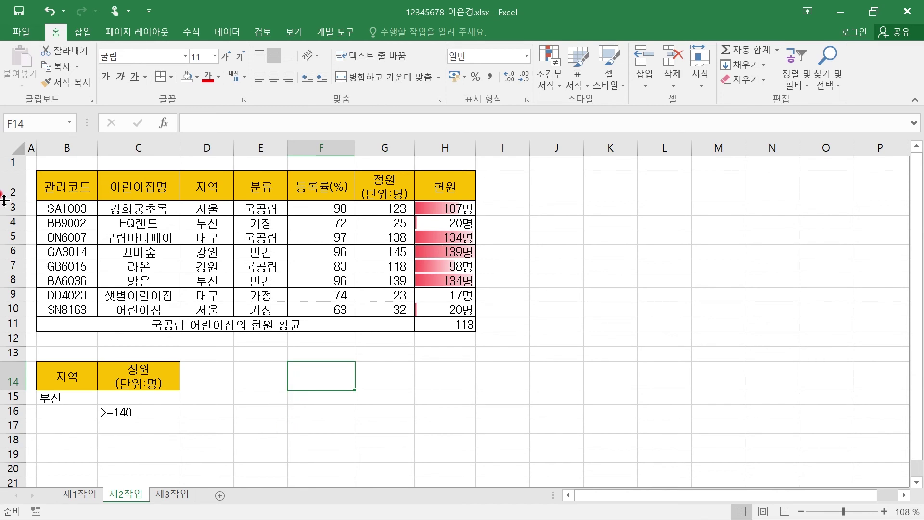
pyautogui.click(63, 187)
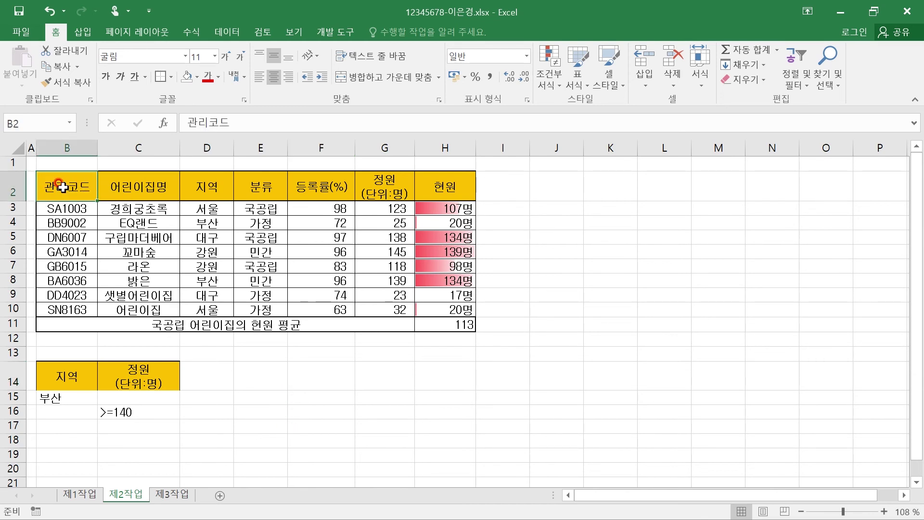
pyautogui.keyDown('ctrl'); pyautogui.click(204, 189); pyautogui.keyUp('ctrl')
pyautogui.keyDown('ctrl'); pyautogui.click(260, 189); pyautogui.keyUp('ctrl')
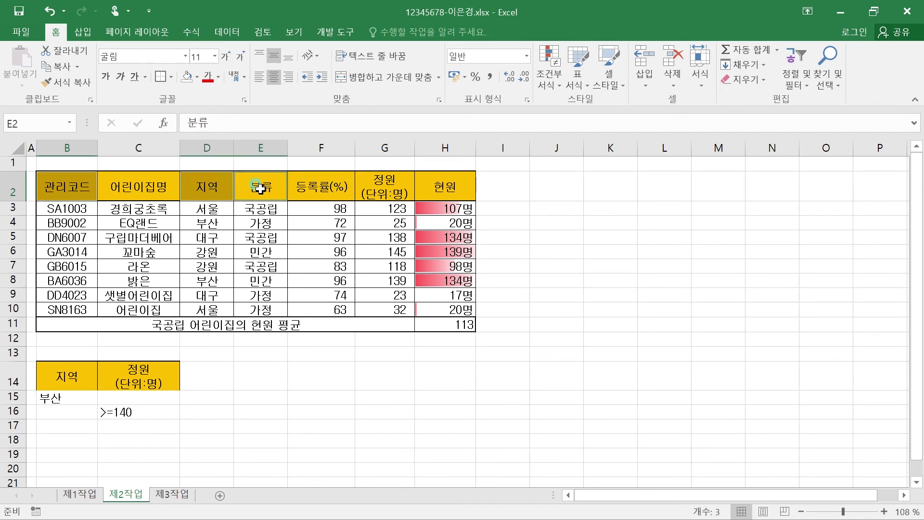
pyautogui.keyDown('ctrl'); pyautogui.click(375, 187); pyautogui.keyUp('ctrl')
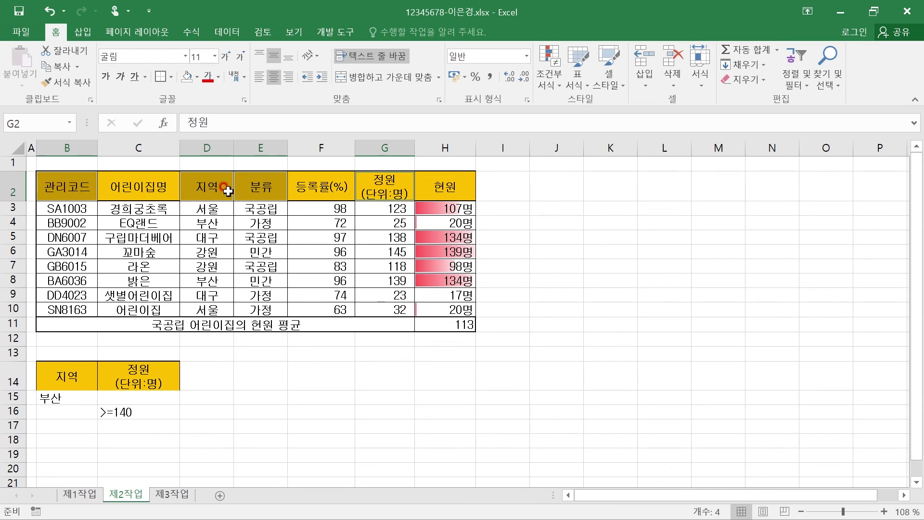
pyautogui.click(63, 440)
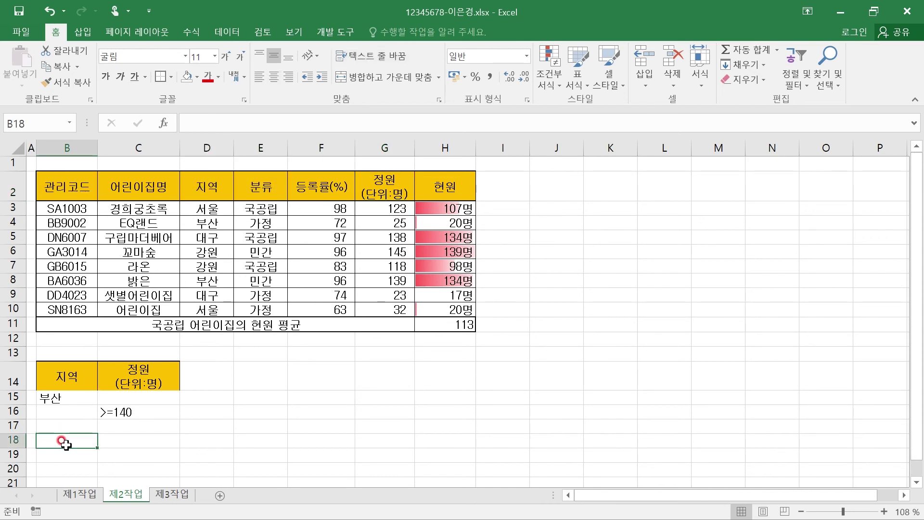
# - Copy only the 관리코드, 지역, 분류 and 정원 headers from row 2 and paste them starting at B18
pyautogui.click(63, 189)
pyautogui.keyDown('ctrl'); pyautogui.click(199, 188); pyautogui.keyUp('ctrl')
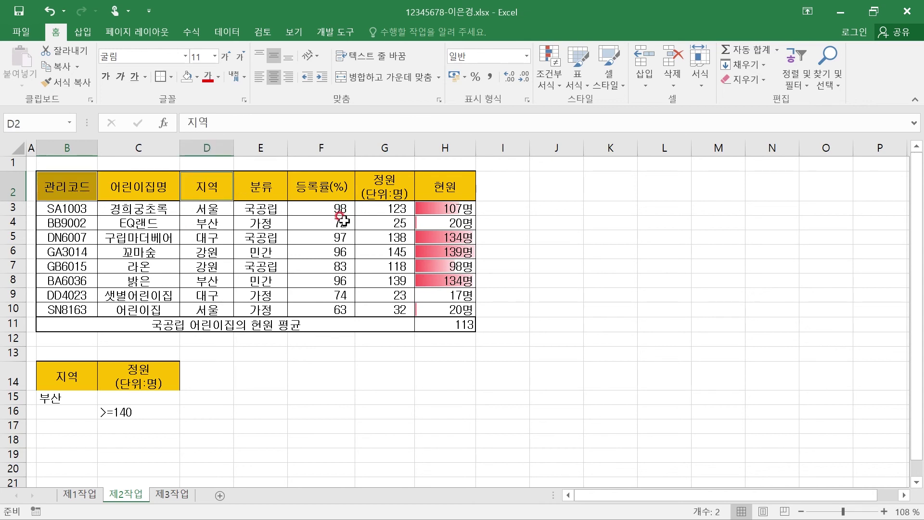
pyautogui.keyDown('ctrl'); pyautogui.click(282, 186); pyautogui.keyUp('ctrl')
pyautogui.keyDown('ctrl'); pyautogui.click(385, 182); pyautogui.keyUp('ctrl')
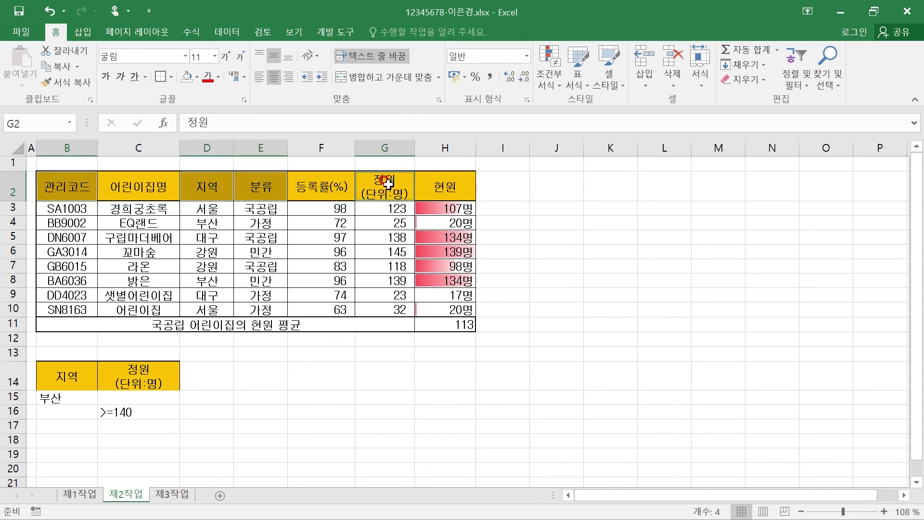
pyautogui.hotkey('ctrl', 'c')
pyautogui.click(70, 440)
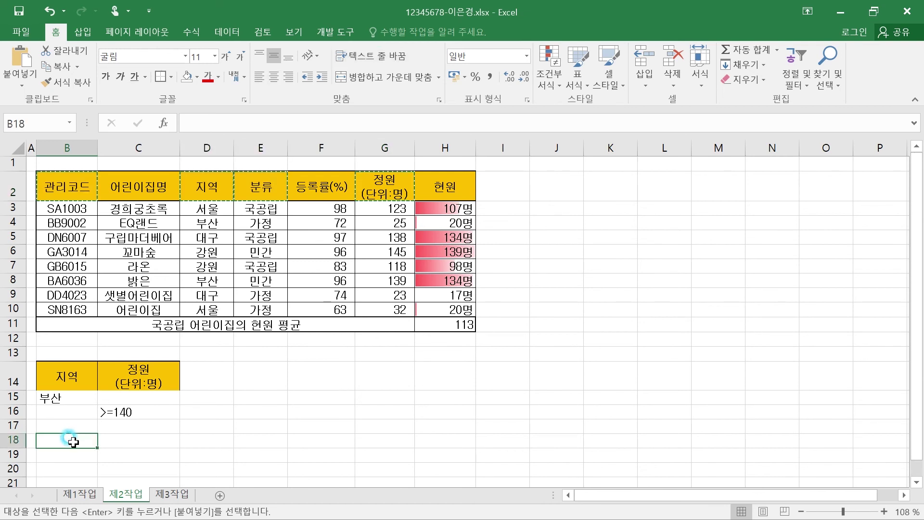
pyautogui.hotkey('ctrl', 'v')
pyautogui.scroll(-2, 452, 415)
pyautogui.scroll(2, 277, 397)
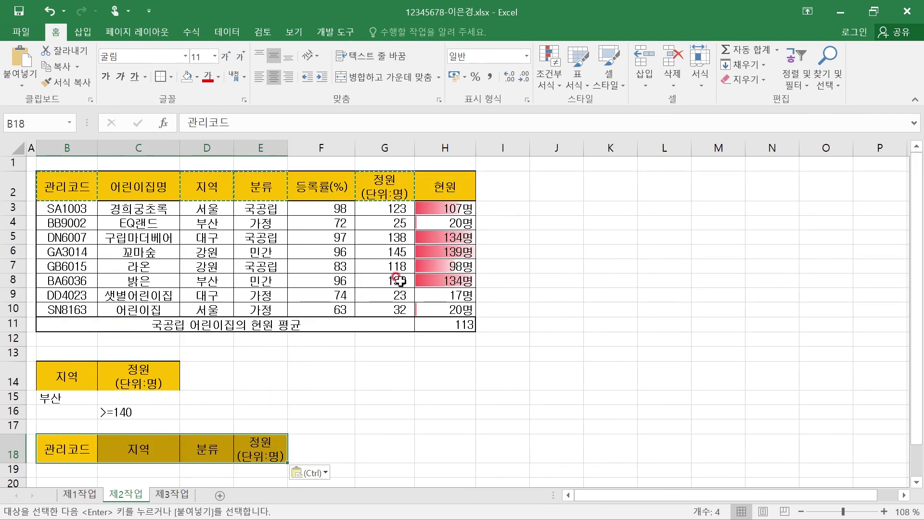
# - Start an advanced filter (고급 필터) on B2:H10, keeping B14:C16 as the criteria range
pyautogui.moveTo(83, 180); pyautogui.dragTo(467, 303)
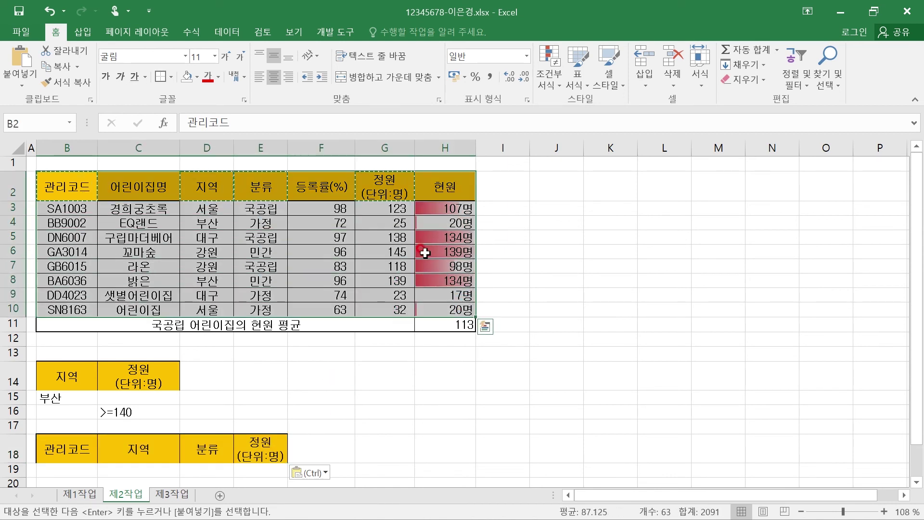
pyautogui.click(226, 32)
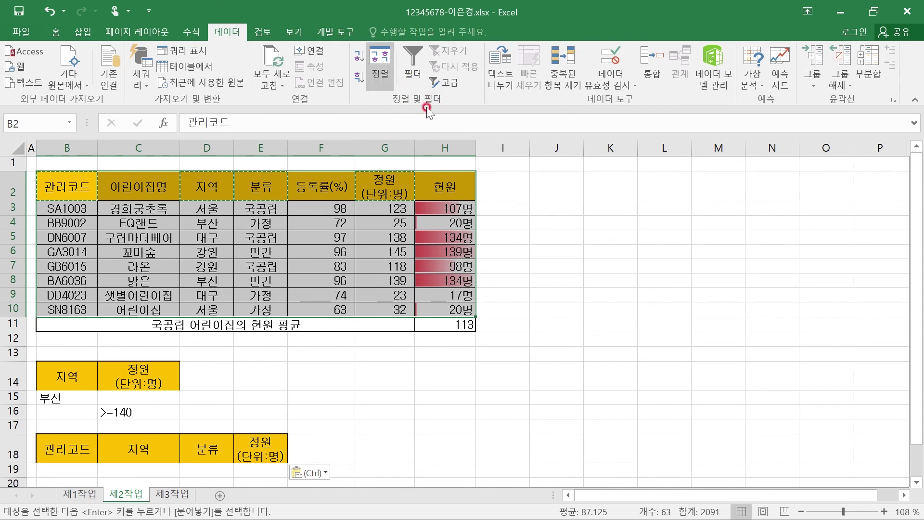
pyautogui.click(455, 82)
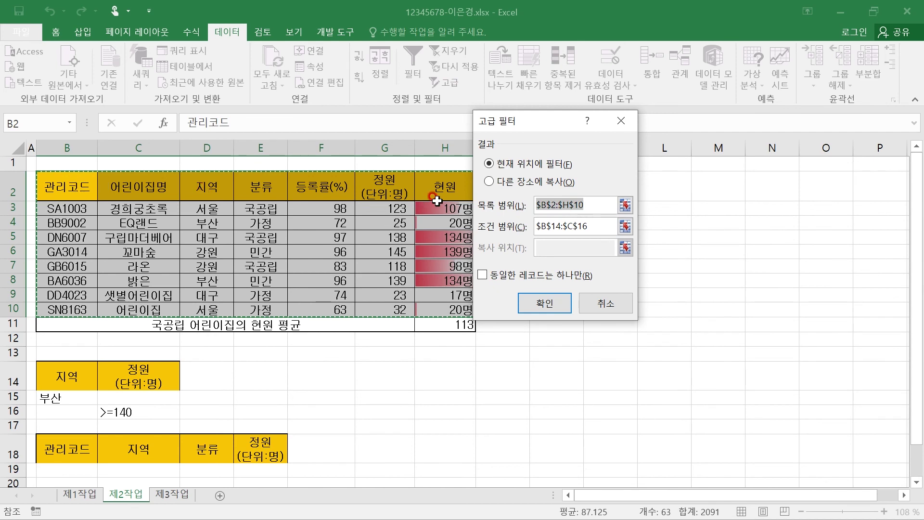
pyautogui.click(597, 225)
pyautogui.click(71, 374)
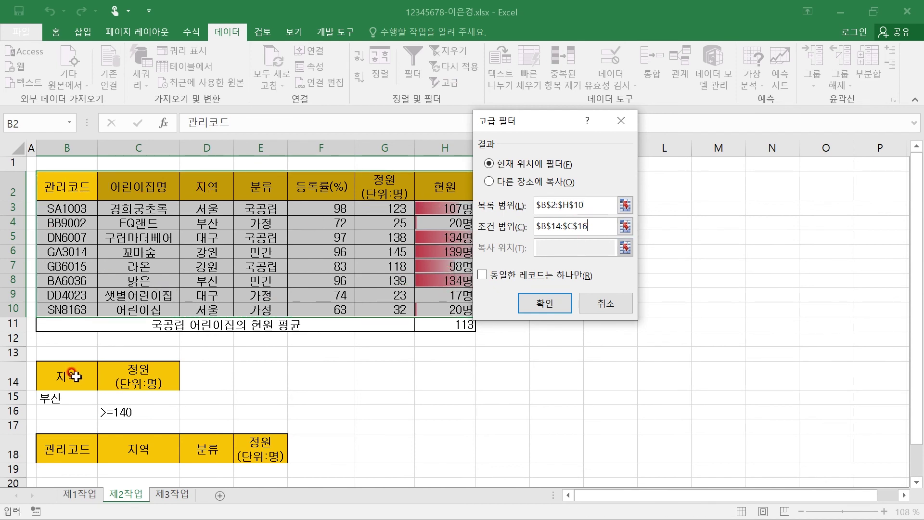
# - Set the advanced filter to copy its results to another location at B18:E18 and run it
pyautogui.click(493, 182)
pyautogui.click(556, 246)
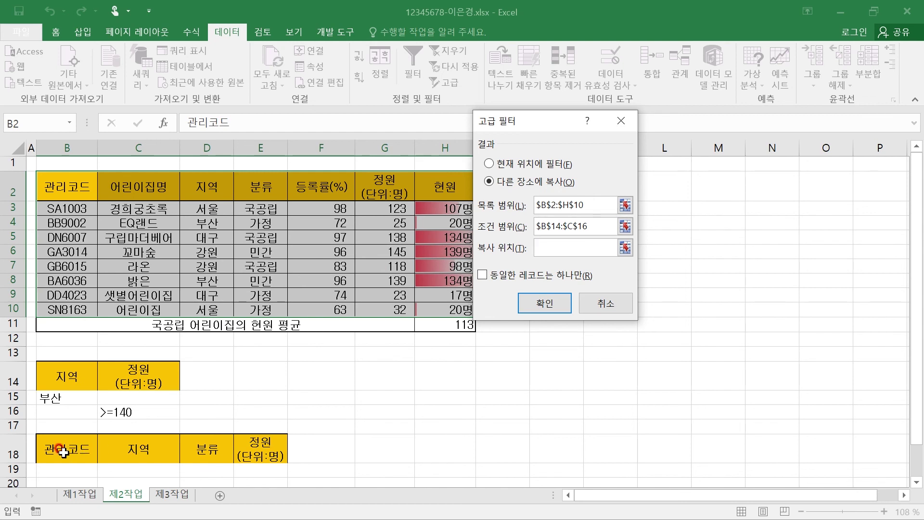
pyautogui.click(48, 447)
pyautogui.moveTo(48, 448); pyautogui.dragTo(242, 456)
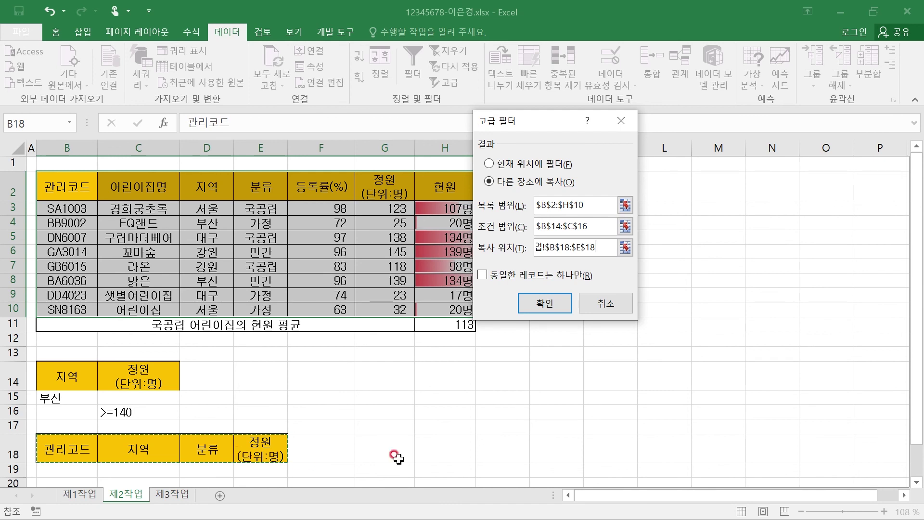
pyautogui.click(545, 303)
pyautogui.scroll(-2, 316, 419)
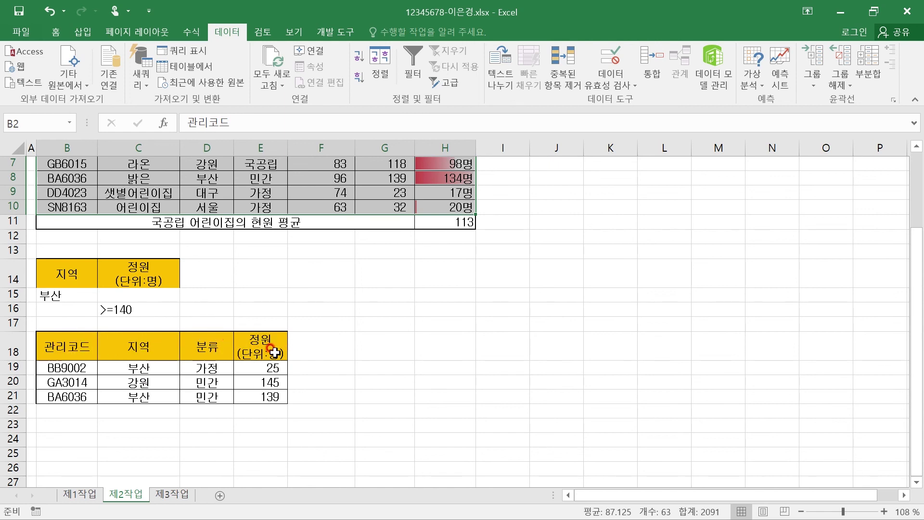
# - Remove the fill color from the extracted result in B18:E21
pyautogui.click(365, 330)
pyautogui.moveTo(75, 351); pyautogui.dragTo(262, 398)
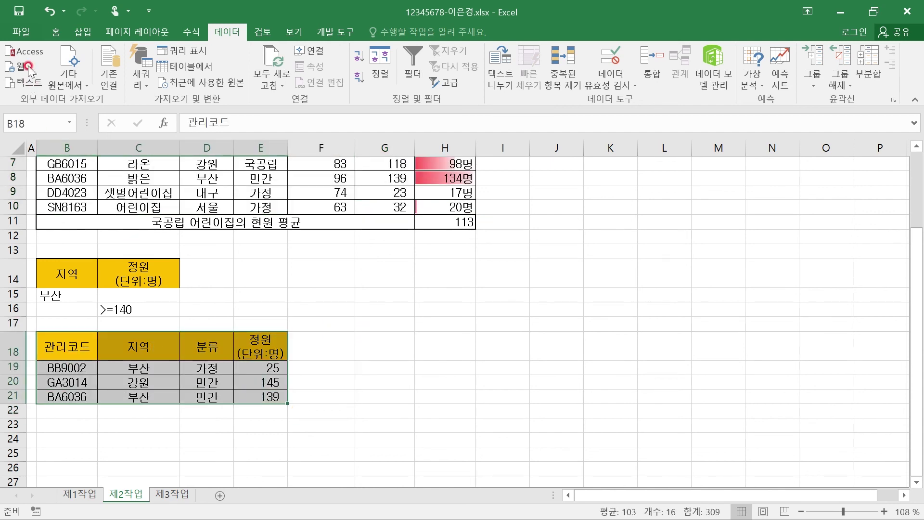
pyautogui.click(55, 32)
pyautogui.click(197, 77)
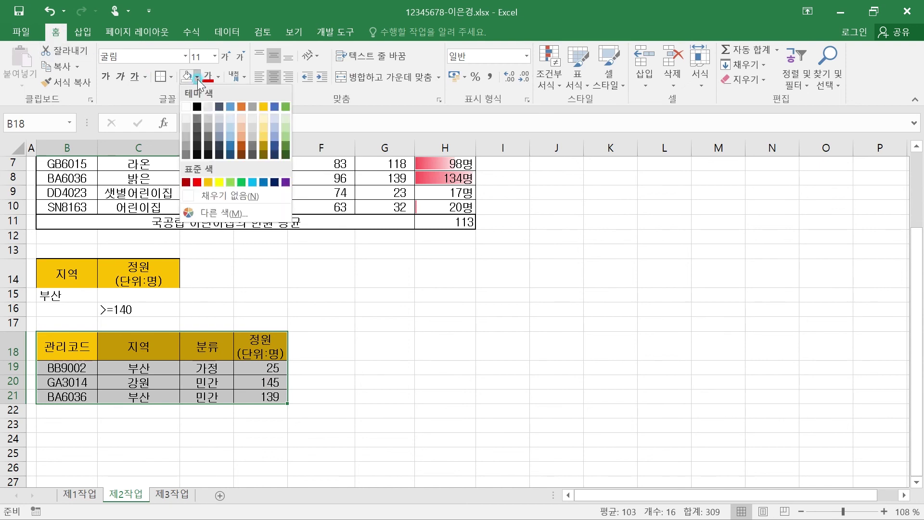
pyautogui.click(226, 195)
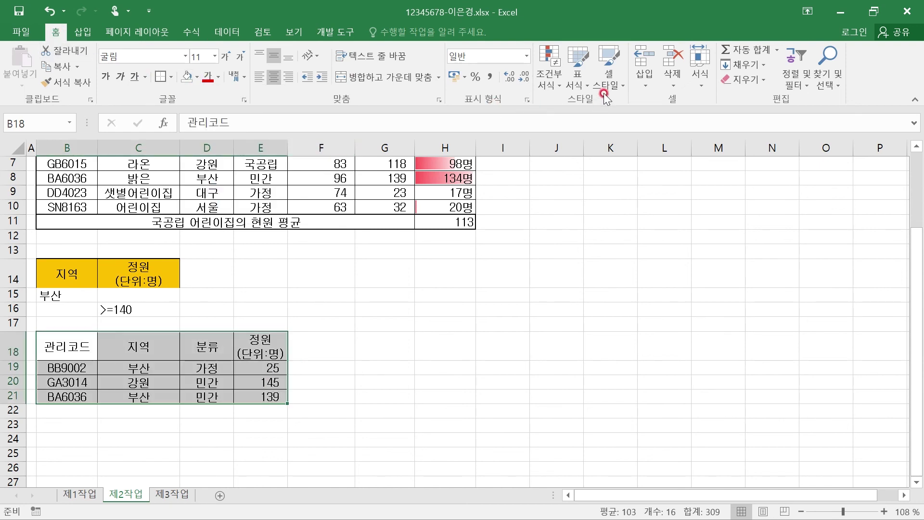
# - Format B18:E21 as a table with headers, using the green style in the first row of the 보통 group
pyautogui.click(577, 68)
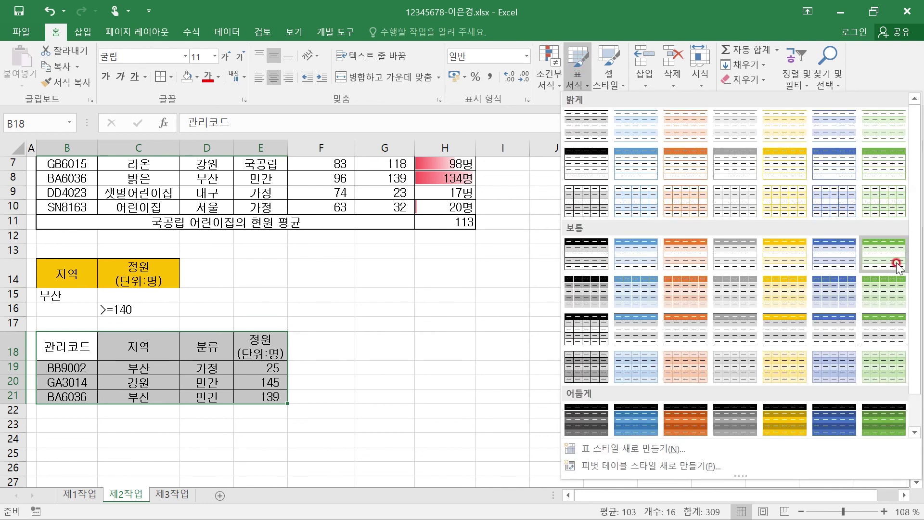
pyautogui.click(882, 256)
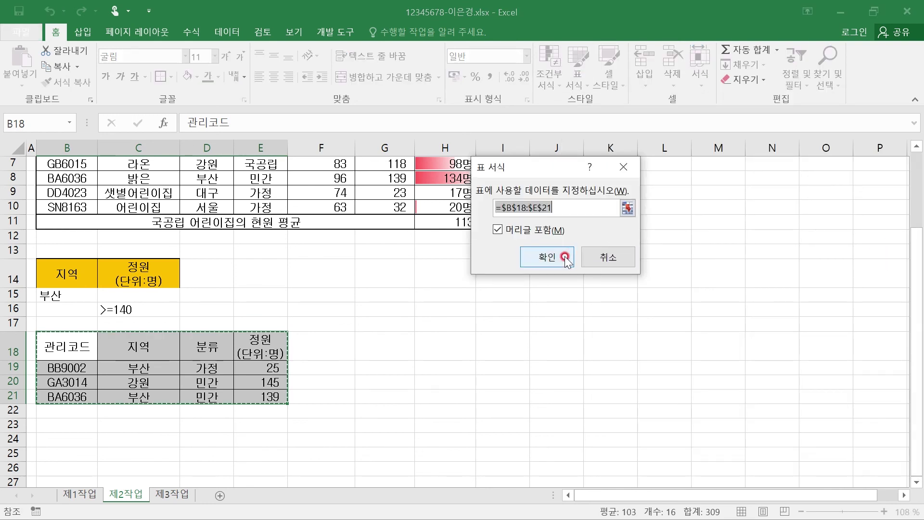
pyautogui.click(604, 200)
pyautogui.click(445, 324)
pyautogui.scroll(2, 368, 295)
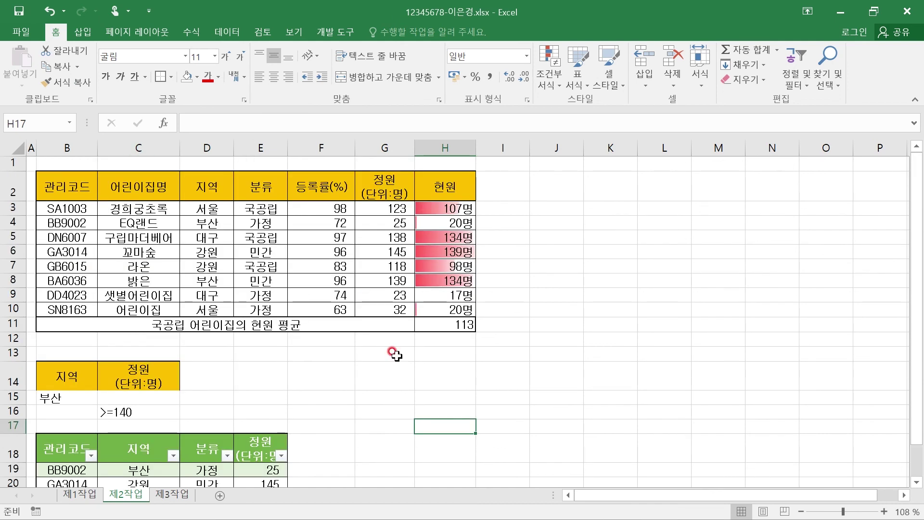
# - Enter the example wildcard criteria 김*, *김 and *김* in F15, F16 and F17
pyautogui.scroll(-1, 287, 260)
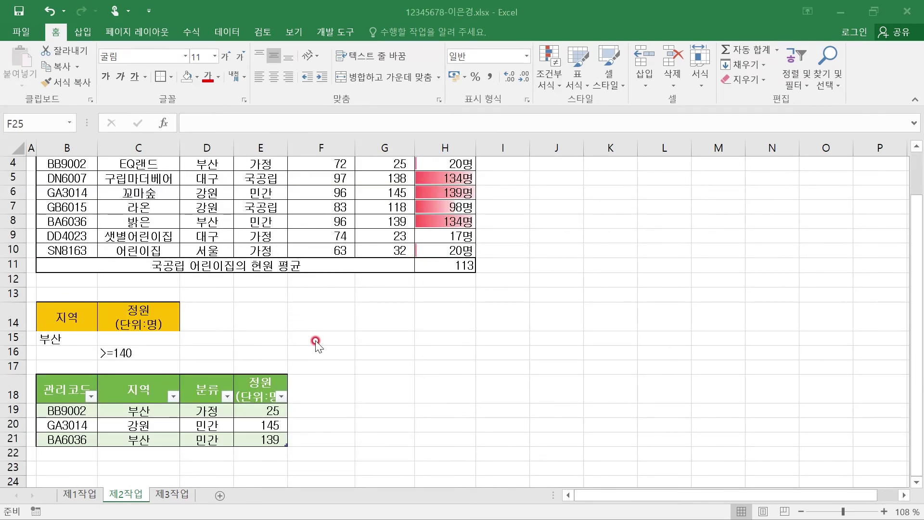
pyautogui.scroll(-1, 321, 337)
pyautogui.click(309, 324)
pyautogui.click(262, 301)
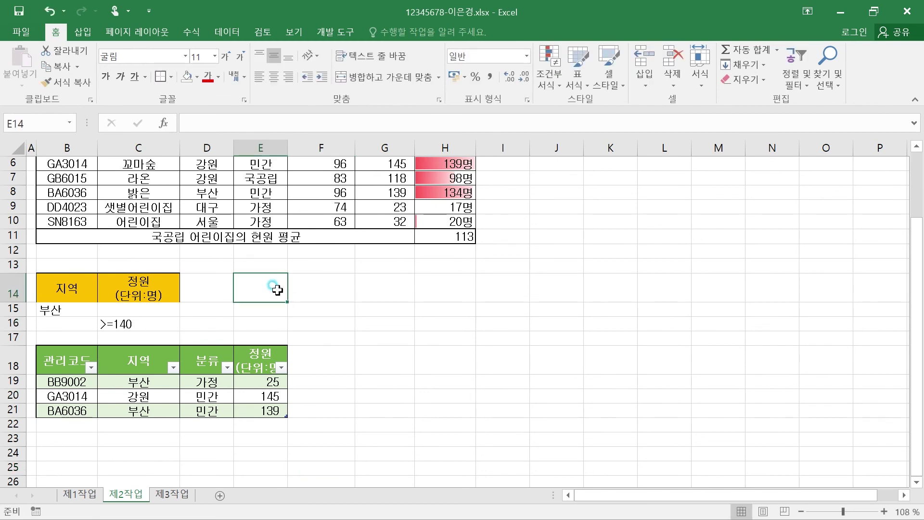
pyautogui.click(258, 308)
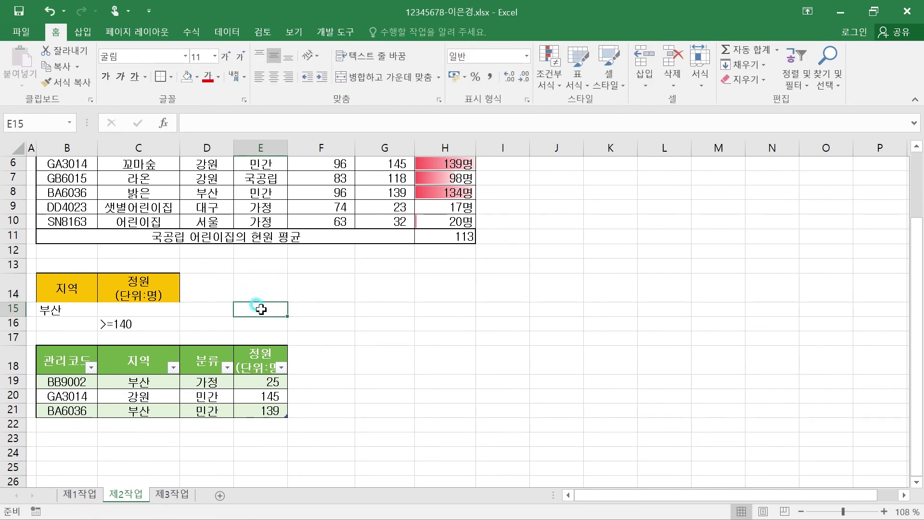
pyautogui.click(329, 309)
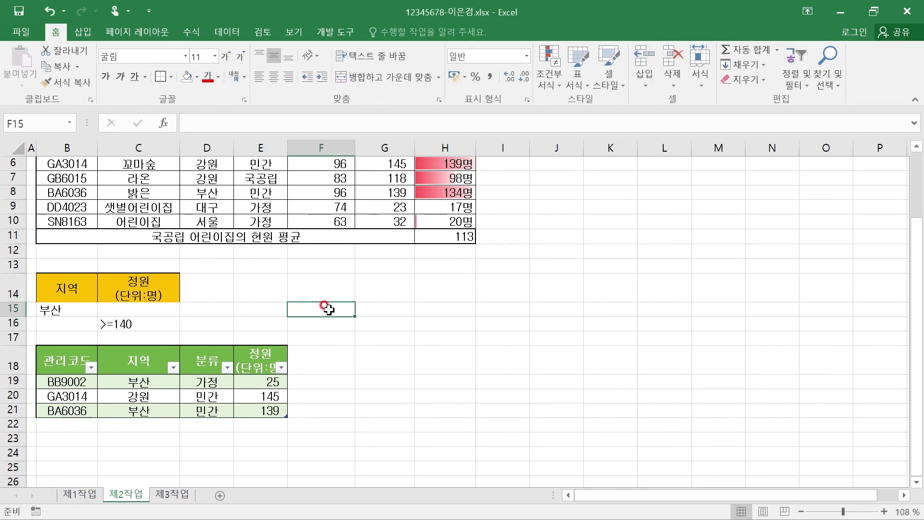
pyautogui.write('r')
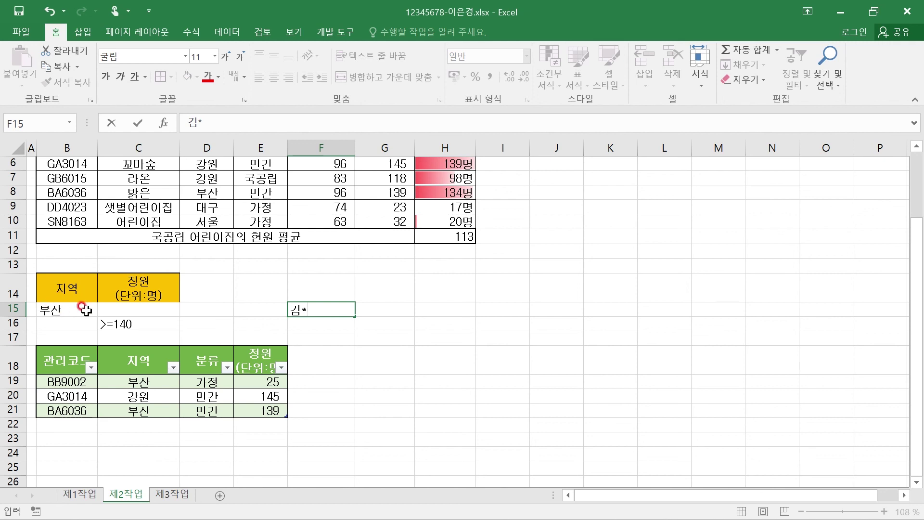
pyautogui.click(307, 320)
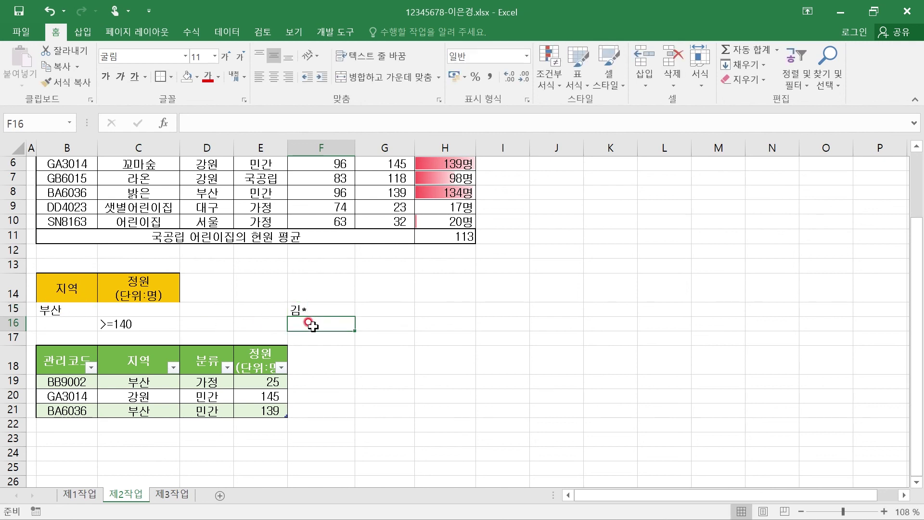
pyautogui.write('*')
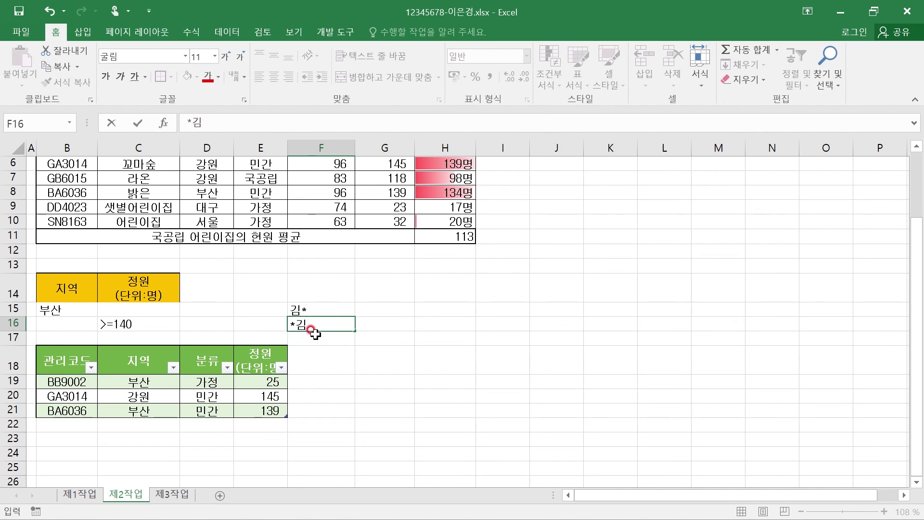
pyautogui.click(308, 337)
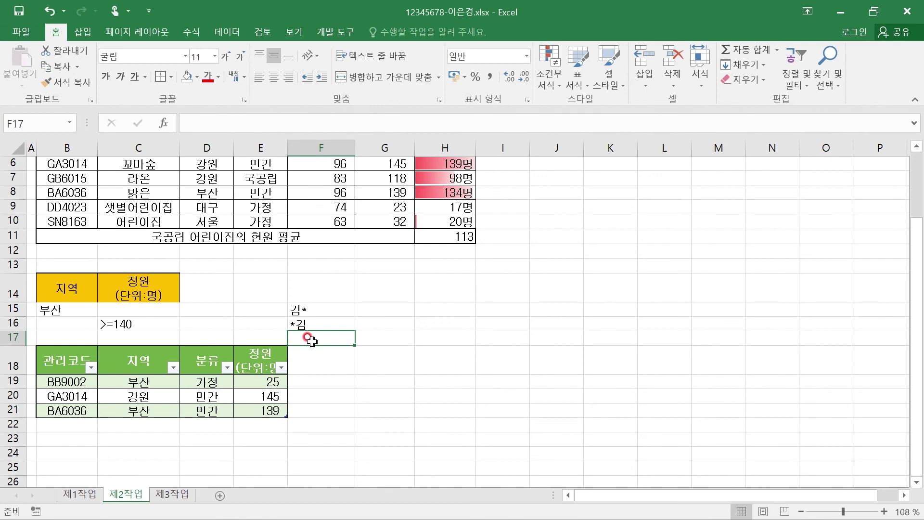
pyautogui.write('*ㄱㅣㅁ')
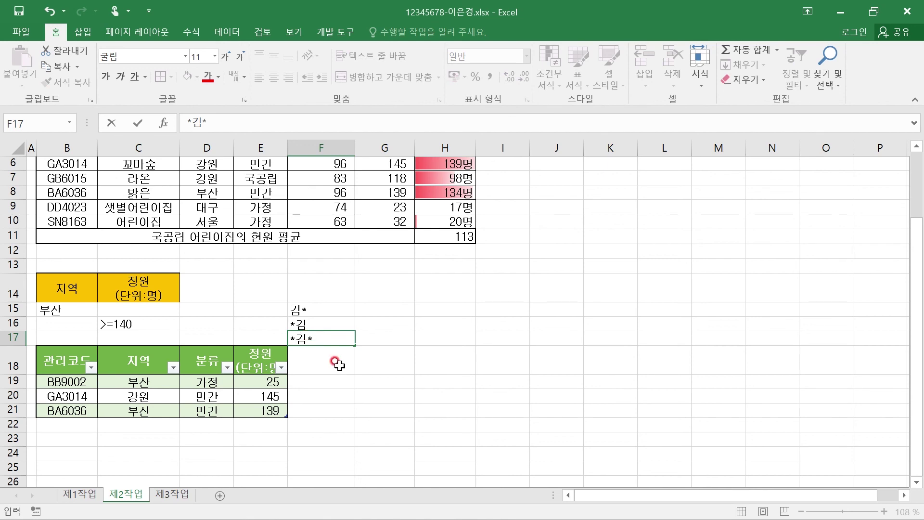
pyautogui.click(315, 313)
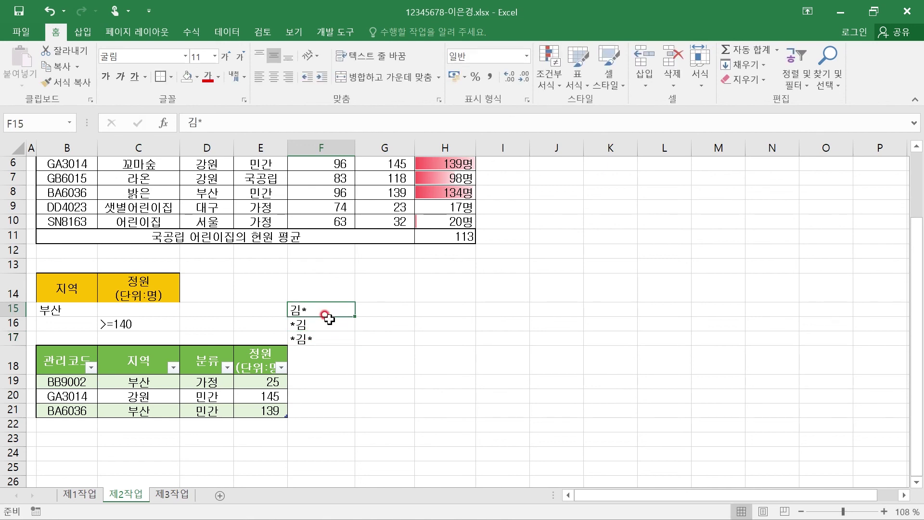
# - Clear the example wildcard criteria from F15:F17
pyautogui.click(327, 324)
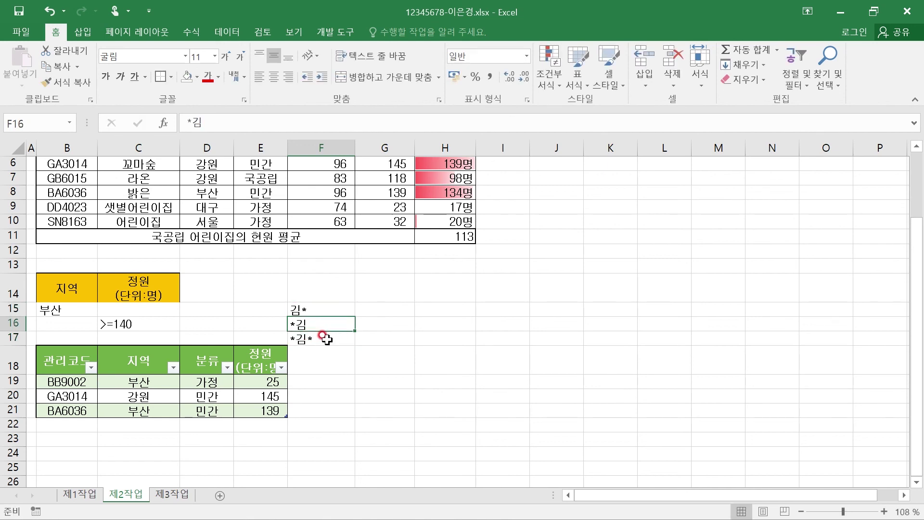
pyautogui.click(327, 339)
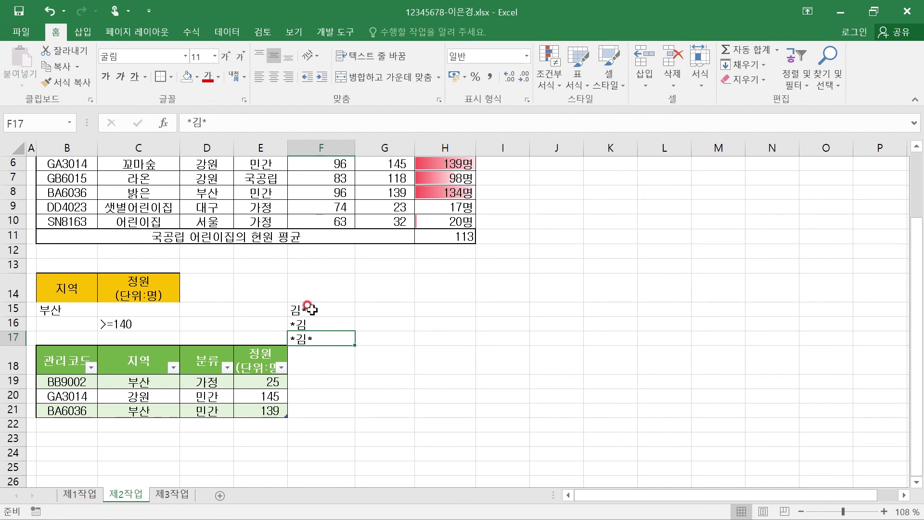
pyautogui.moveTo(310, 309); pyautogui.dragTo(318, 339)
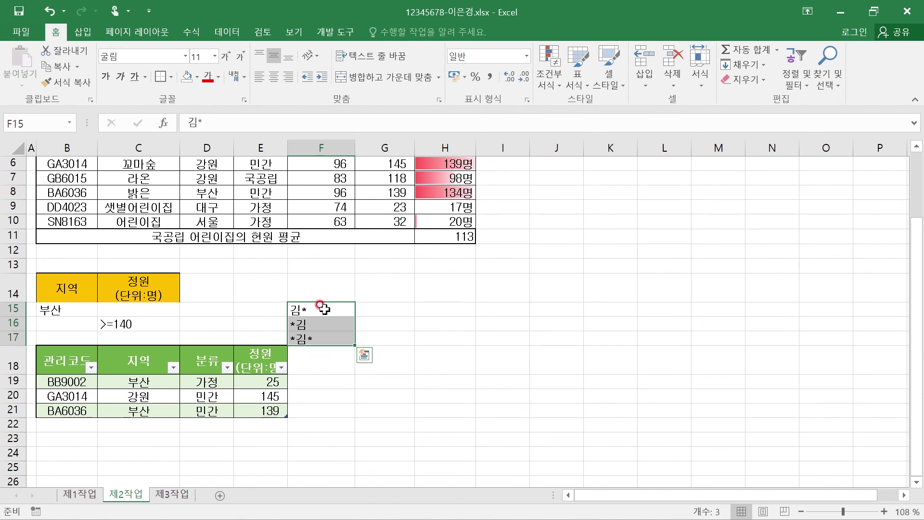
pyautogui.press('Delete')
pyautogui.click(244, 292)
pyautogui.scroll(2, 246, 304)
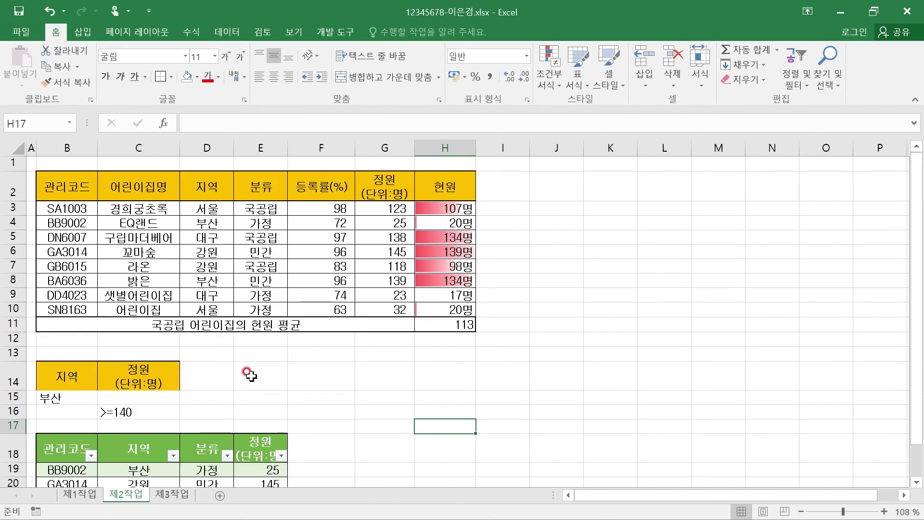
pyautogui.click(337, 382)
pyautogui.scroll(-1, 337, 383)
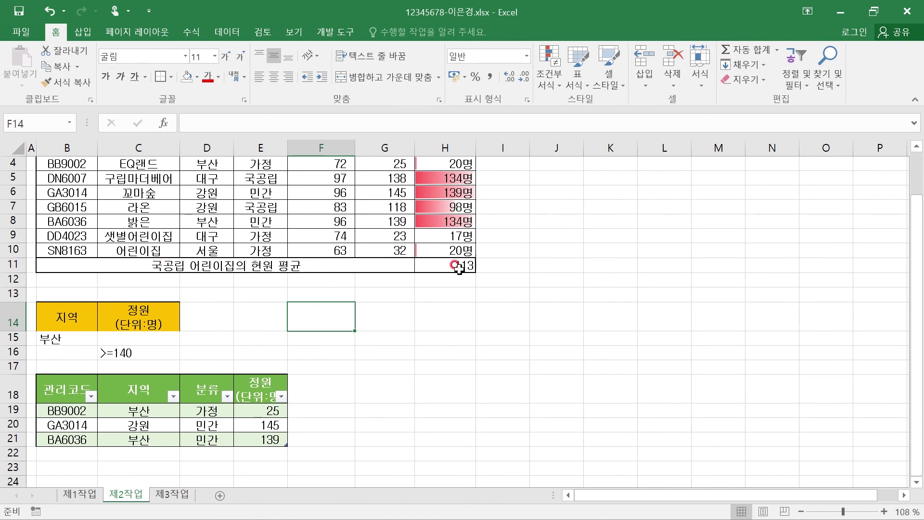
pyautogui.scroll(-2, 419, 371)
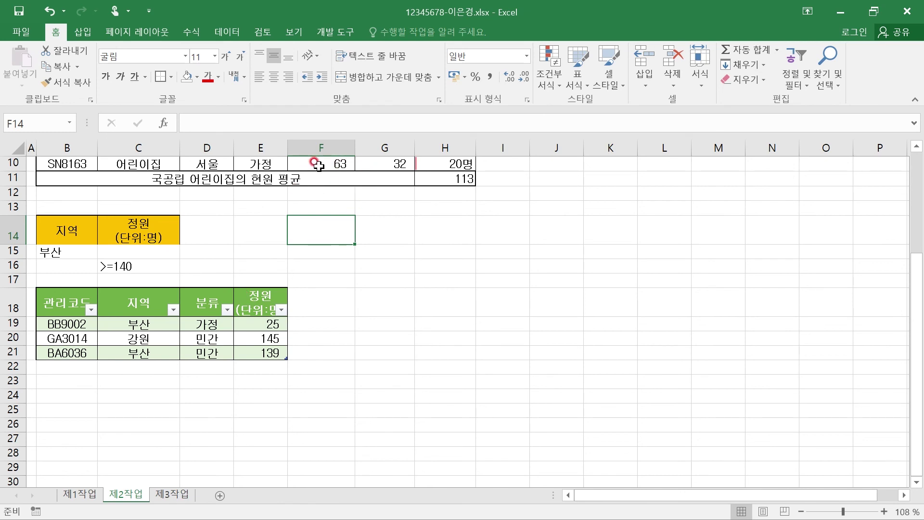
pyautogui.click(341, 408)
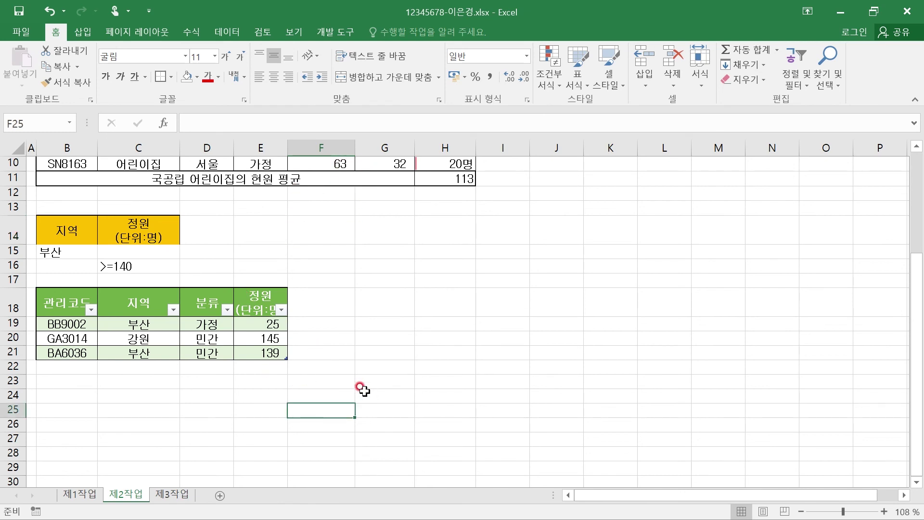
pyautogui.scroll(2, 362, 389)
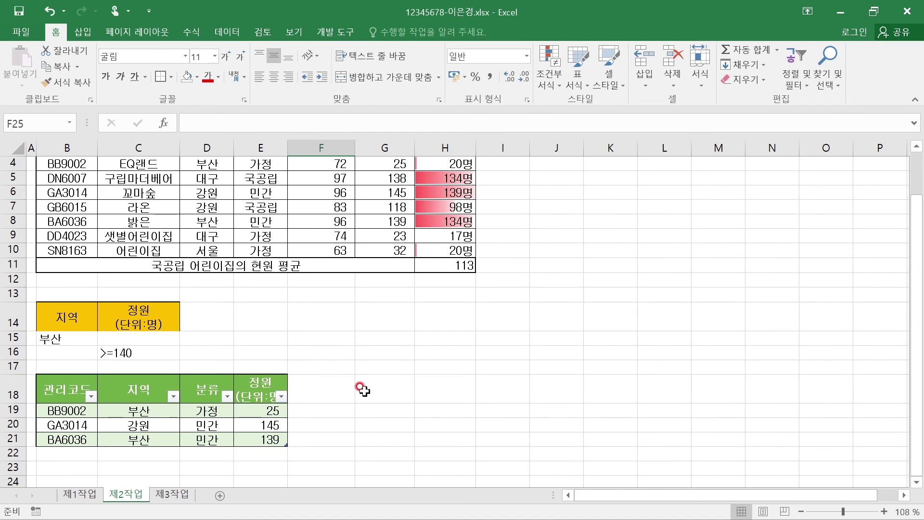